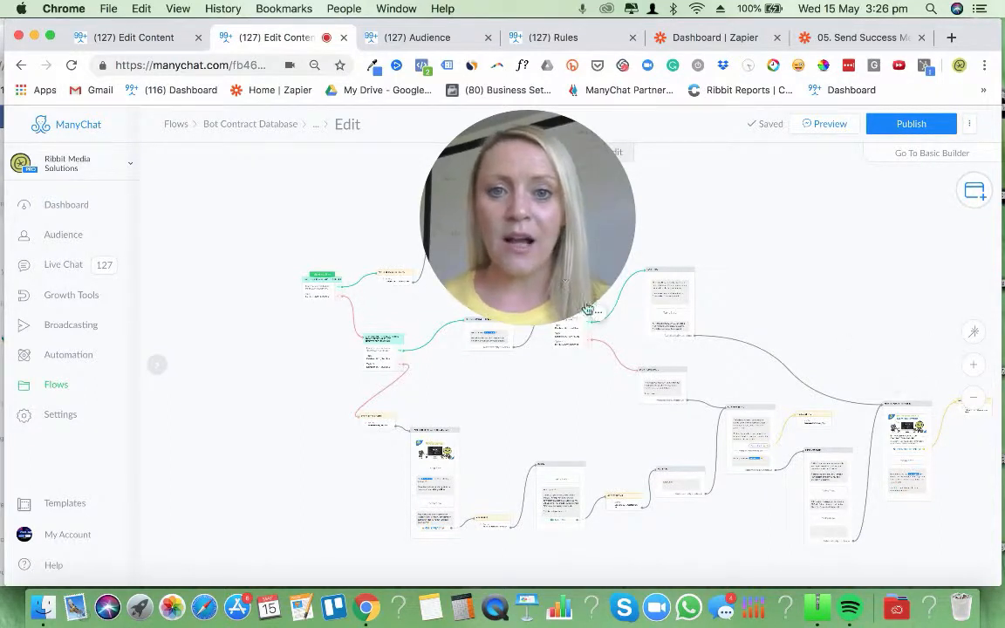
pyautogui.click(513, 310)
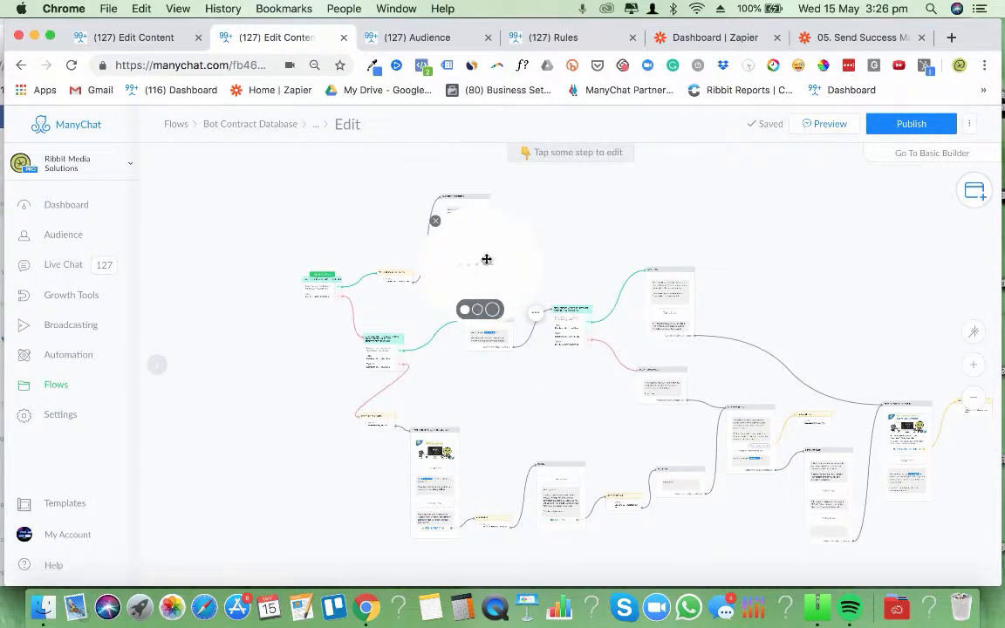
pyautogui.moveTo(462, 238); pyautogui.dragTo(882, 88)
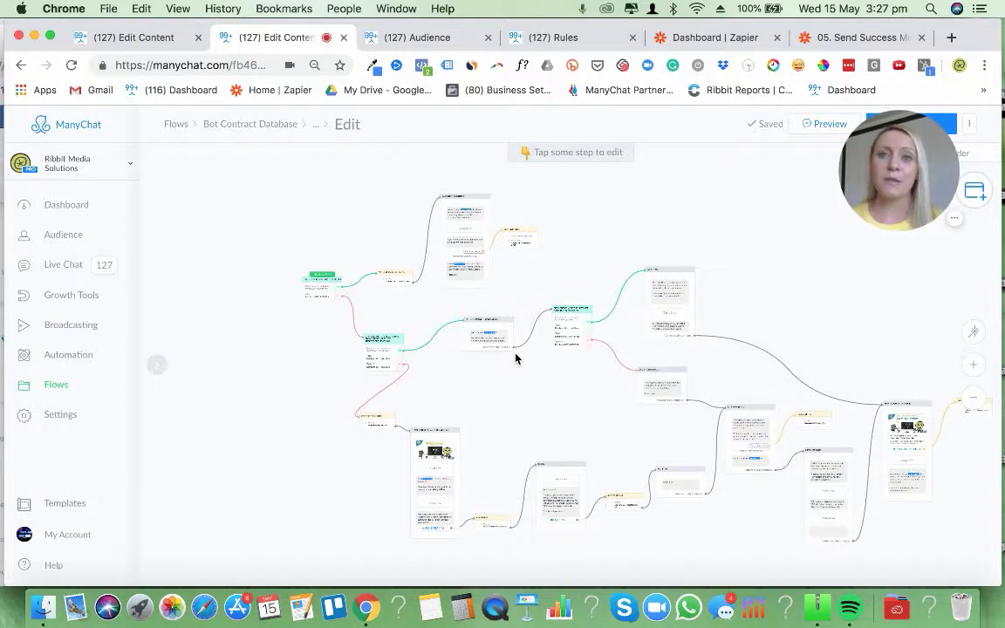
# Review the welcome-back and new-lead messages in the existing conditional logic demo flow
pyautogui.click(132, 39)
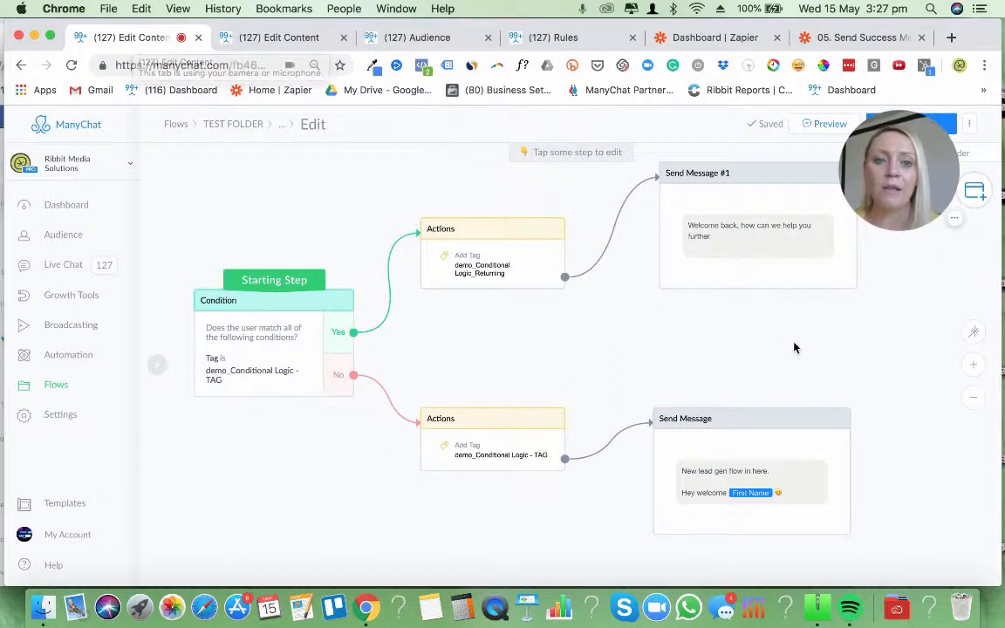
pyautogui.hscroll(5, 649, 311)
pyautogui.moveTo(711, 447)
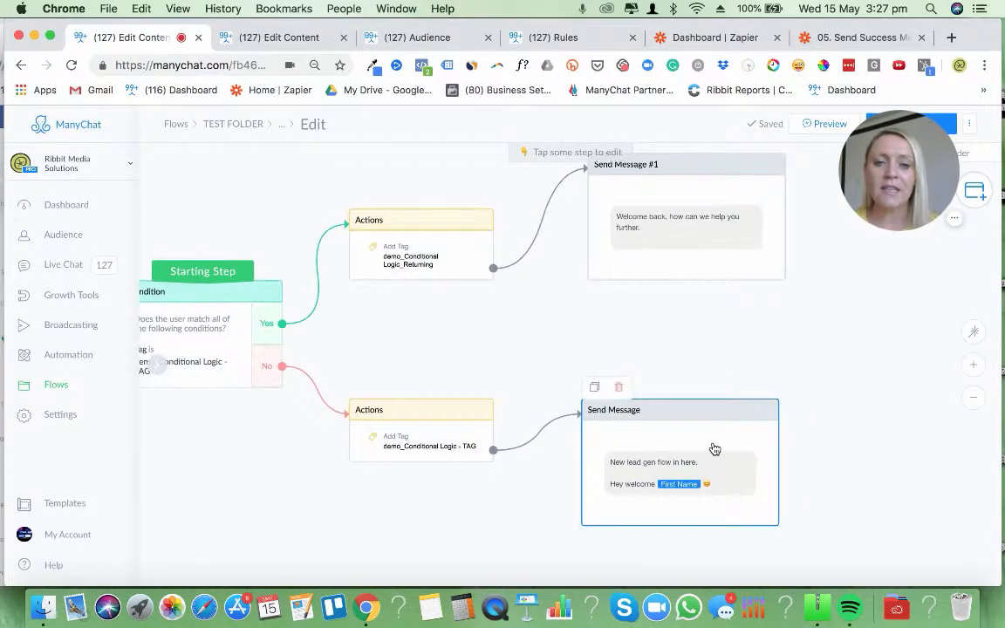
pyautogui.click(634, 470)
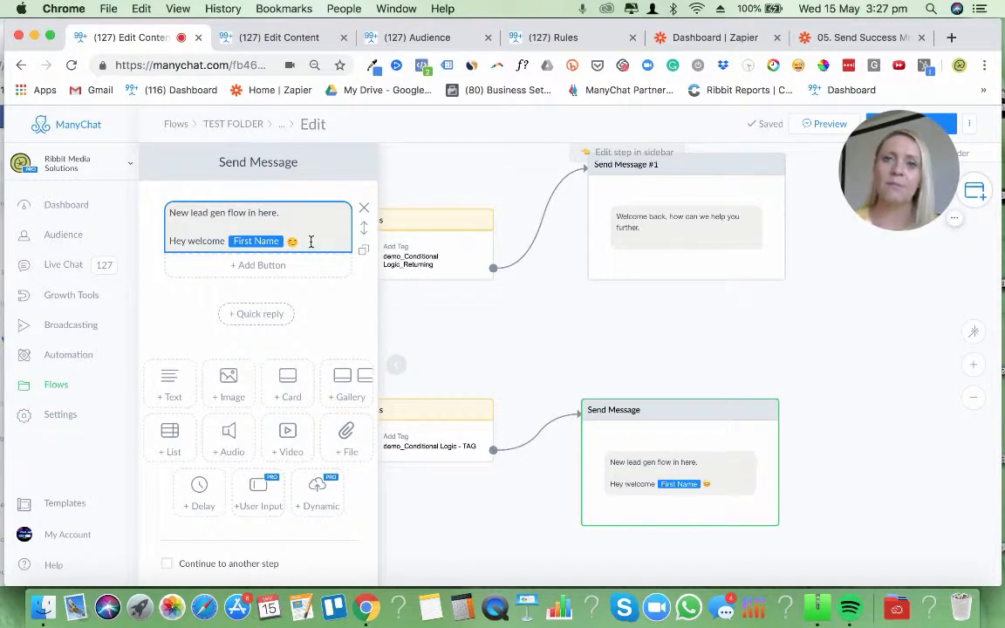
pyautogui.click(696, 228)
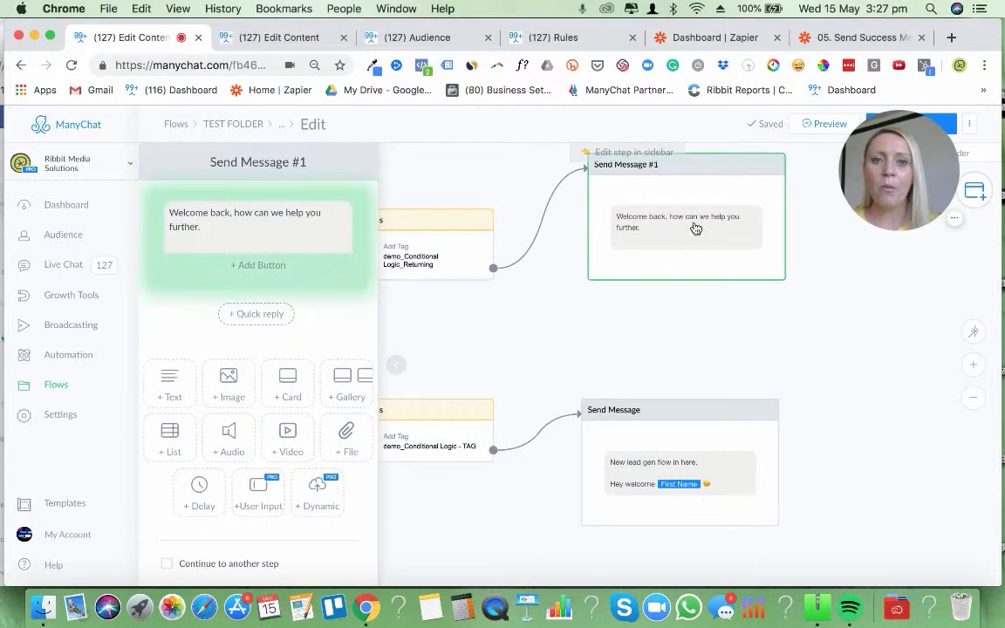
pyautogui.click(720, 337)
pyautogui.click(668, 231)
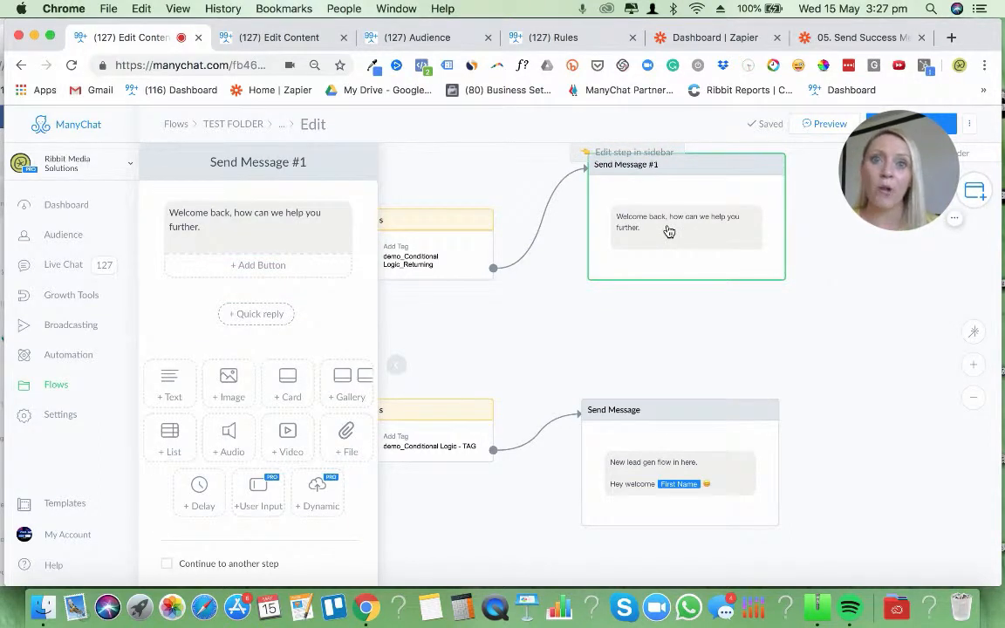
pyautogui.click(776, 340)
# Examine the starting Condition step's tag rule and its Yes and No branches in the demo flow
pyautogui.moveTo(500, 300); pyautogui.dragTo(610, 320)
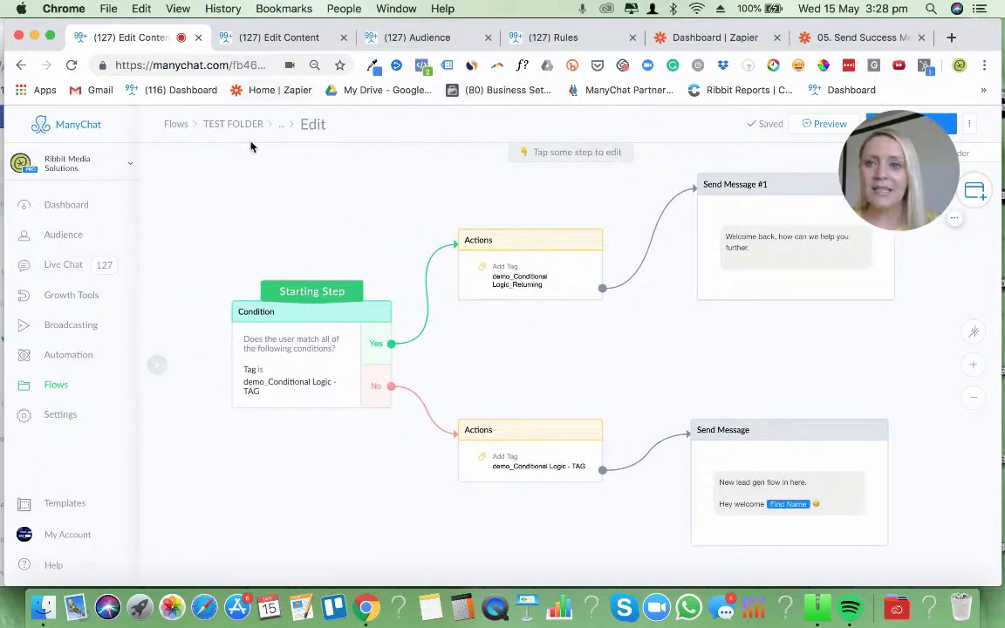
pyautogui.moveTo(536, 337); pyautogui.dragTo(458, 321)
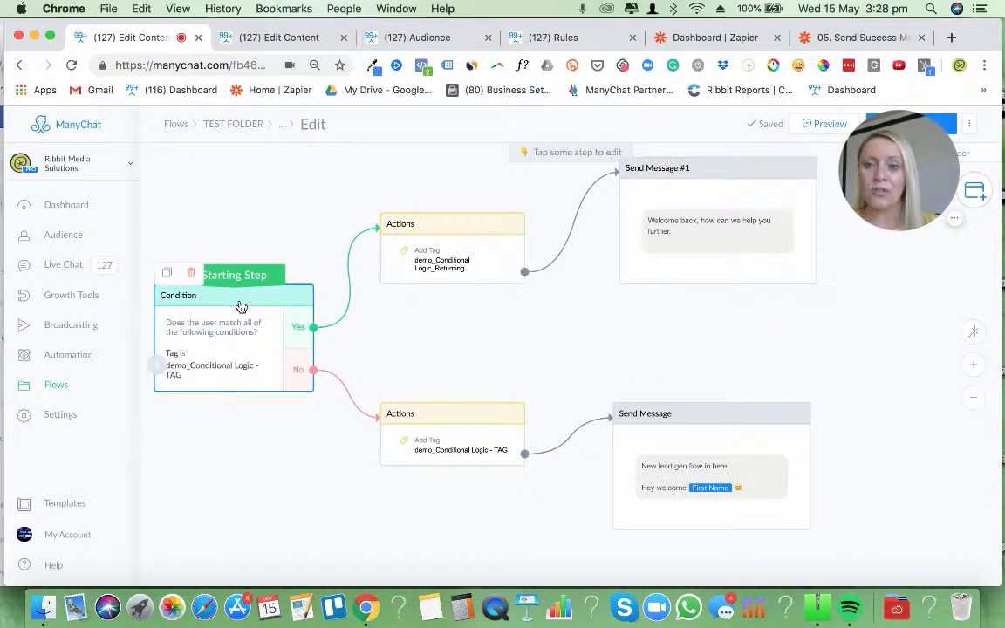
pyautogui.click(210, 333)
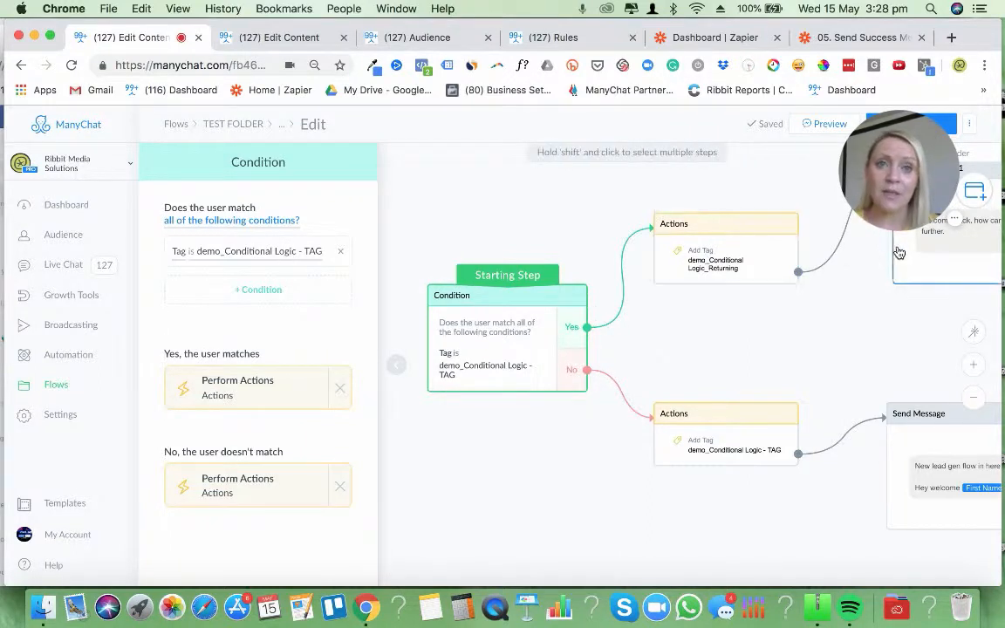
pyautogui.moveTo(879, 293); pyautogui.dragTo(789, 314)
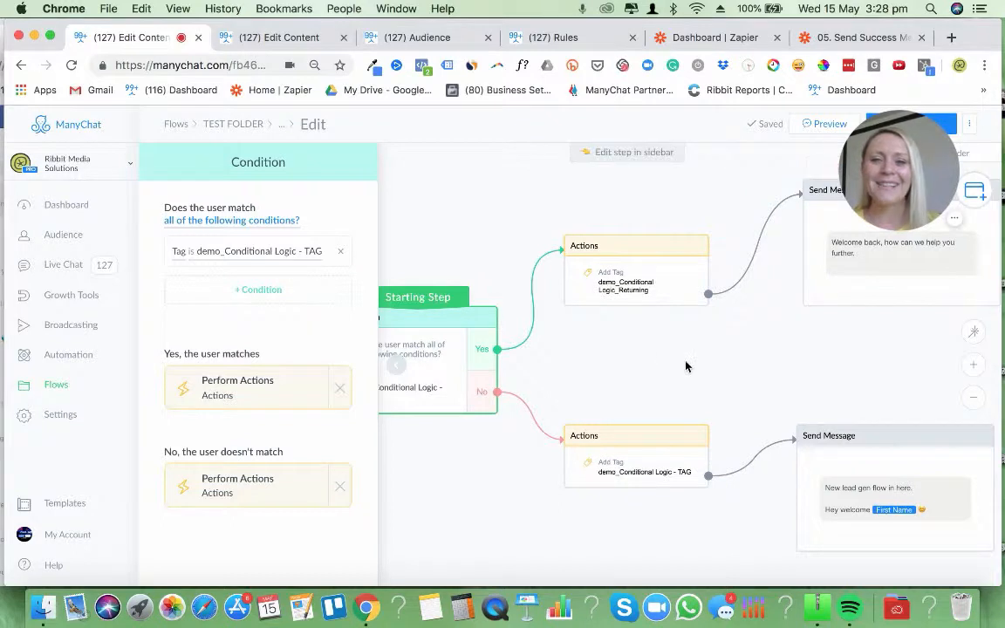
pyautogui.click(498, 474)
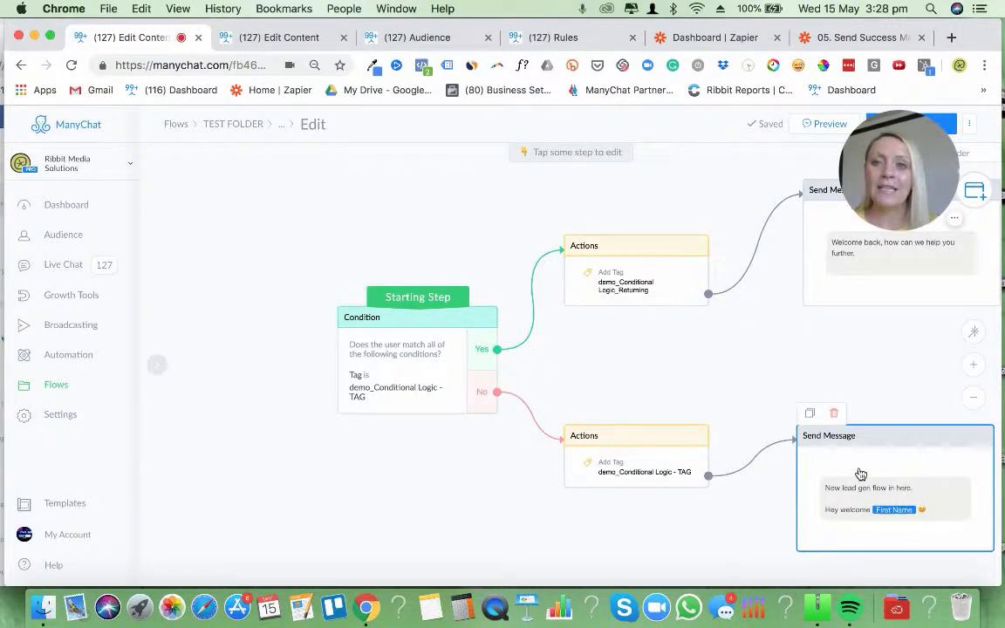
# Create a new flow named DEMO FOR CONDITIONAL LOGIC in TEST FOLDER
pyautogui.click(245, 128)
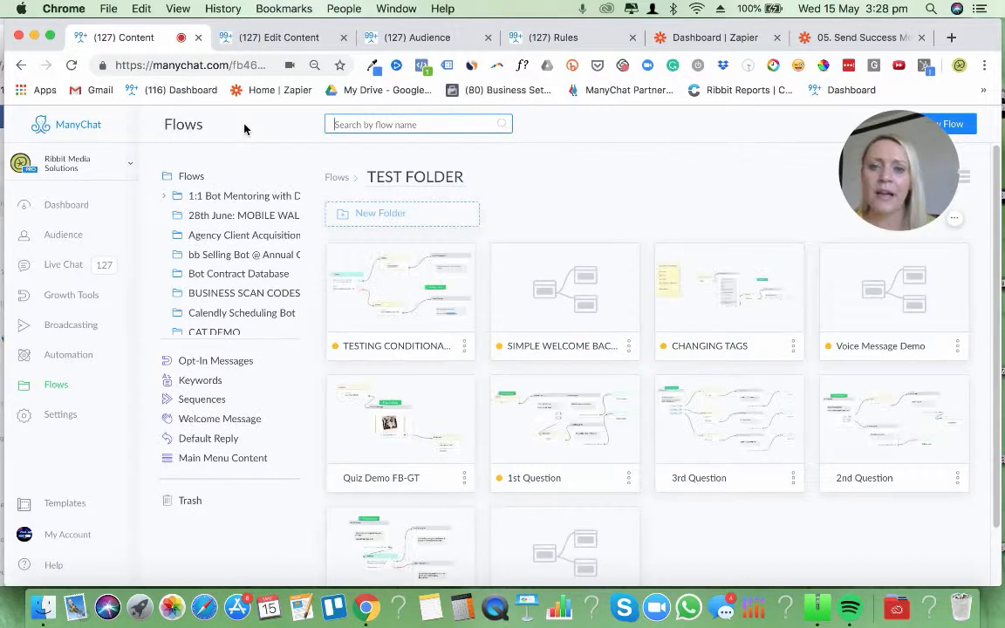
pyautogui.moveTo(921, 168)
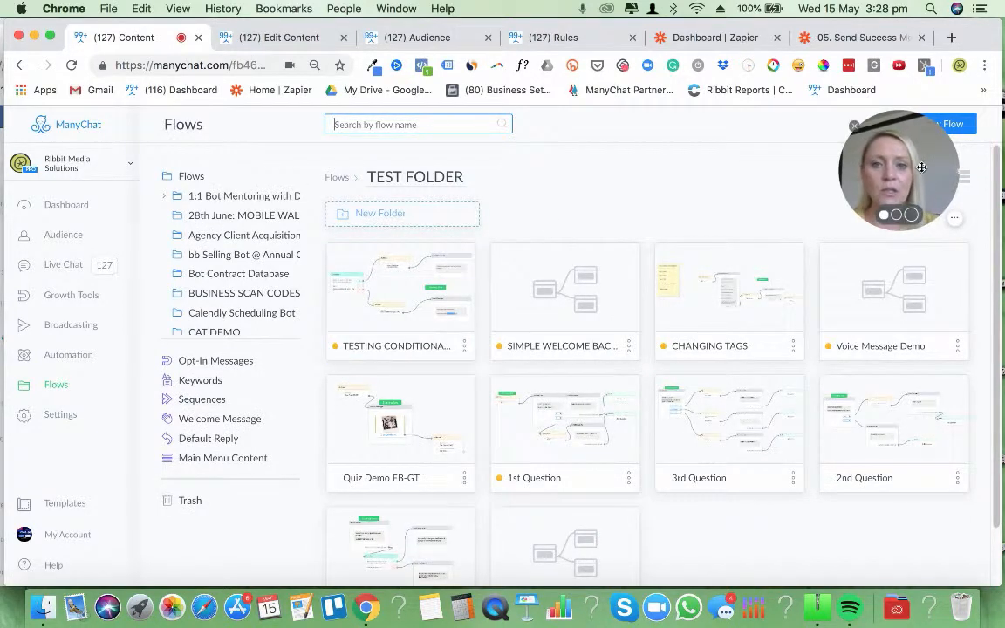
pyautogui.moveTo(921, 168); pyautogui.dragTo(700, 168)
pyautogui.click(939, 128)
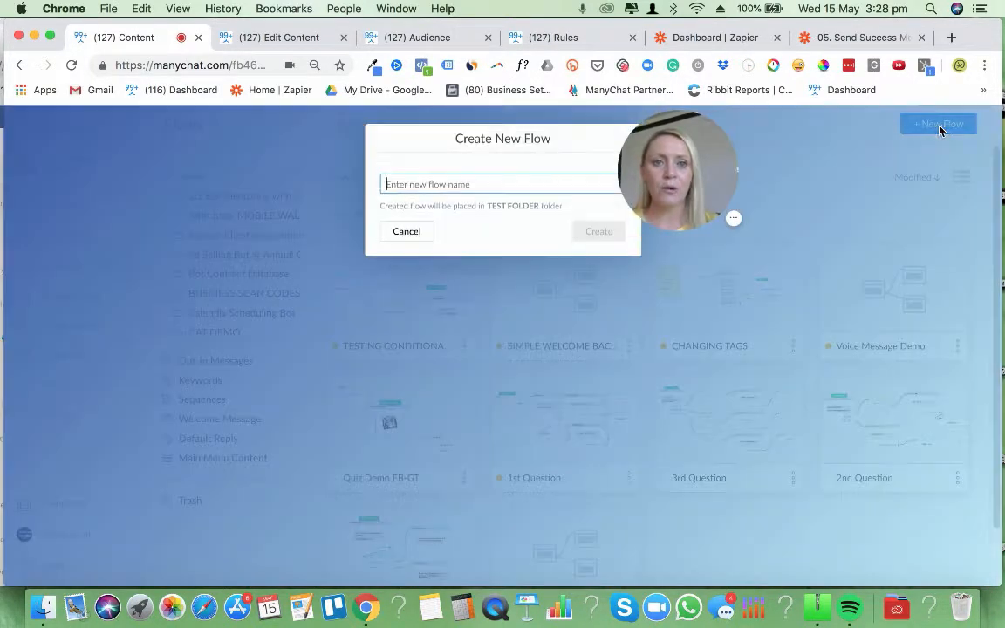
pyautogui.write('DEO')
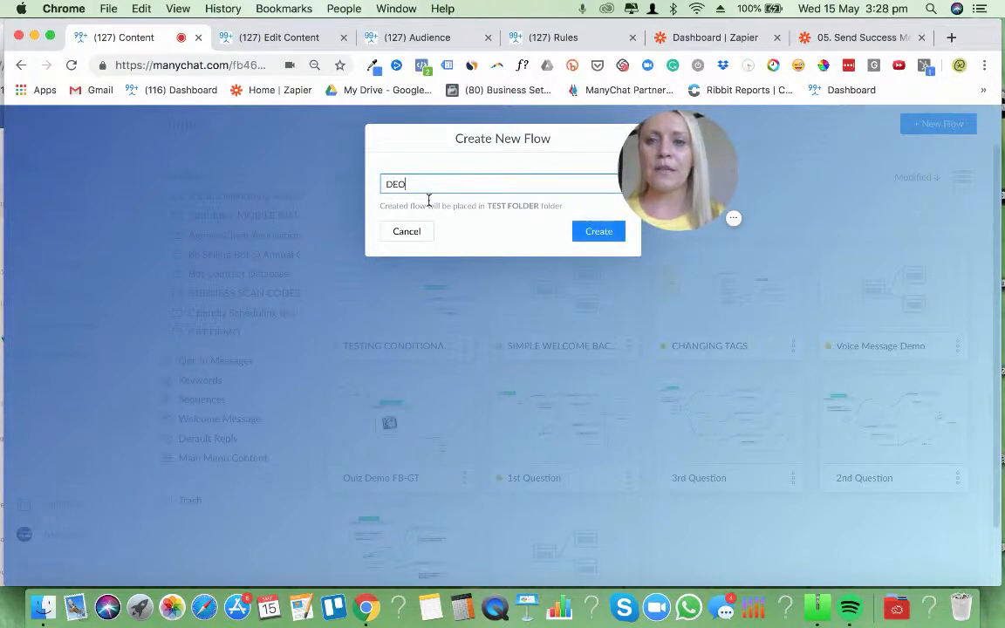
pyautogui.press('BackSpace')
pyautogui.write('MO FOR CON')
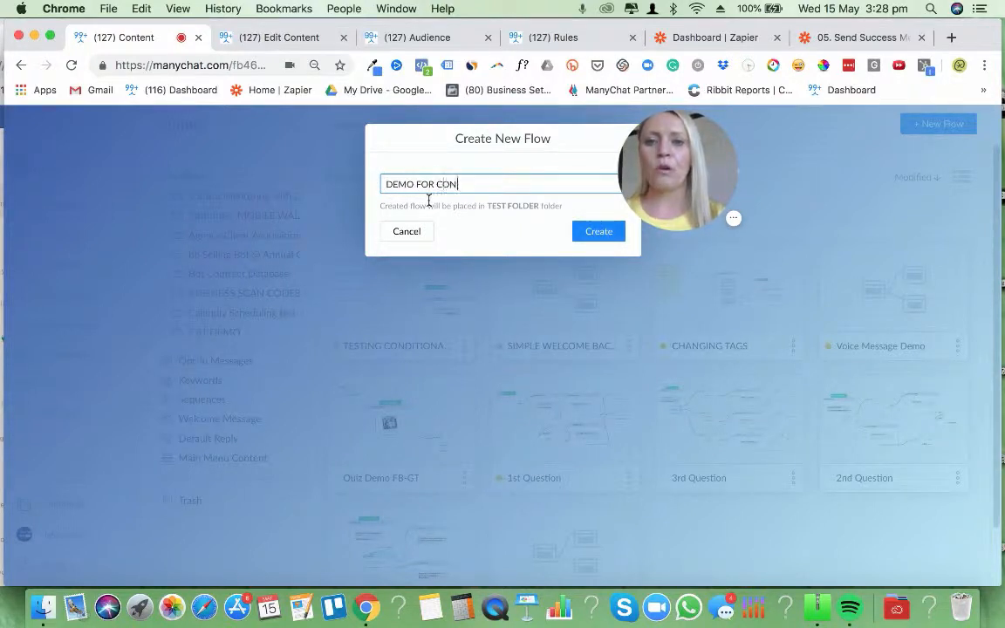
pyautogui.write('DITIONAL LOGIC')
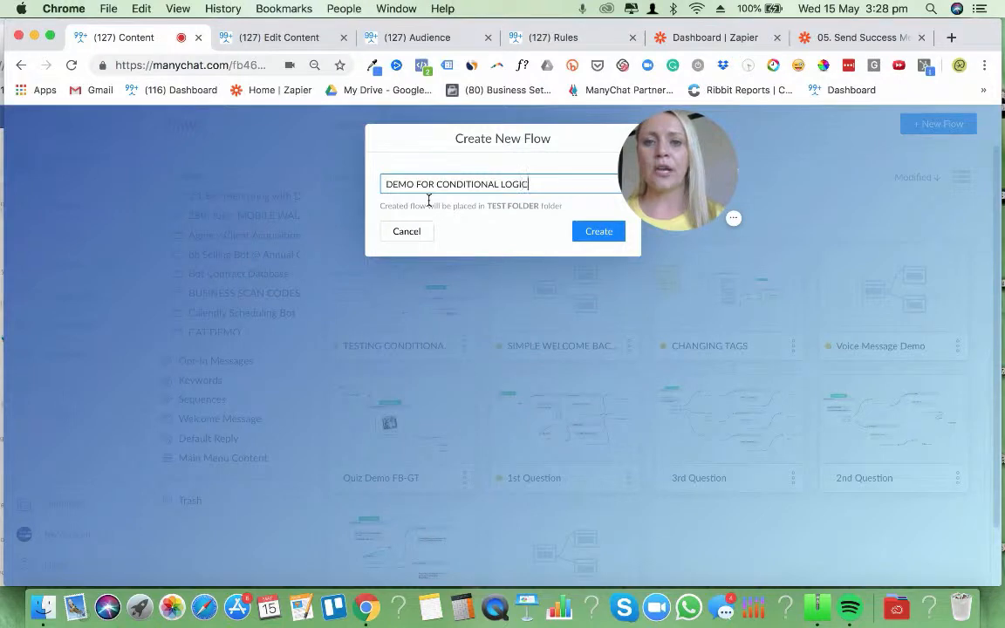
pyautogui.press('Return')
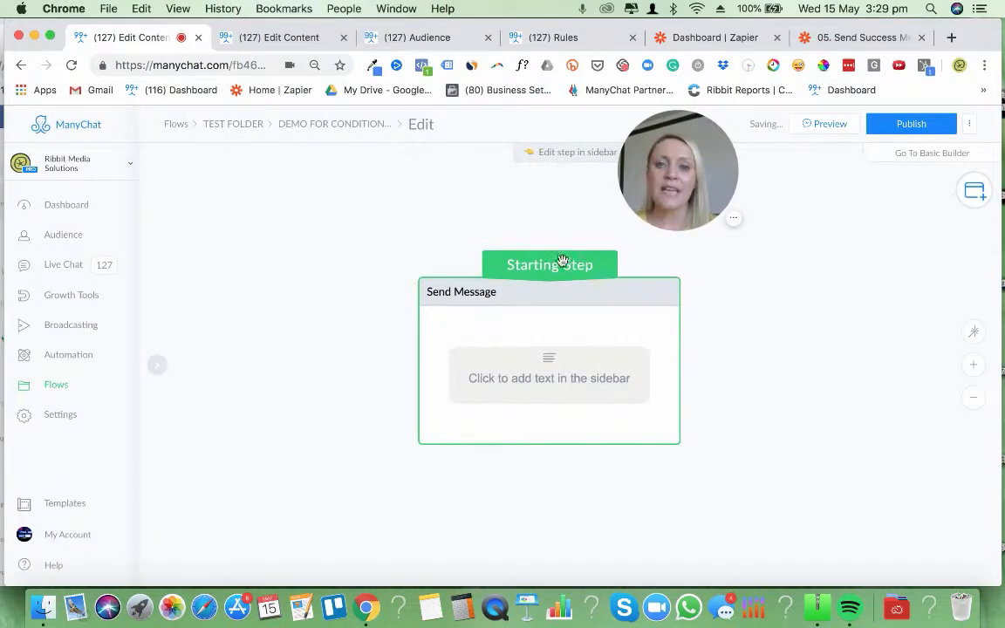
# Enter "this is your first message" as the text of the new flow's Send Message step
pyautogui.moveTo(565, 319); pyautogui.dragTo(565, 316)
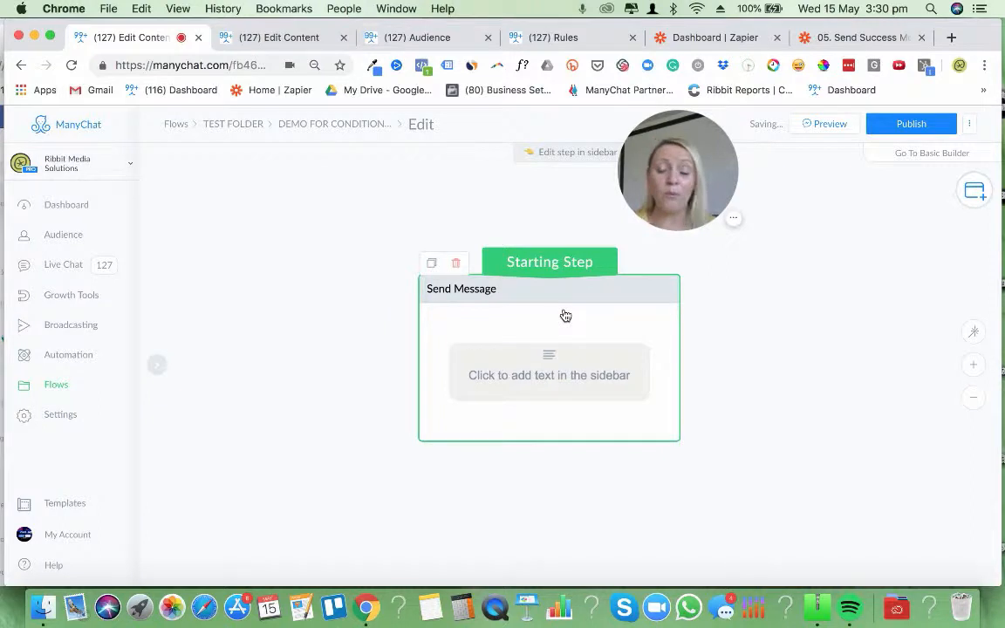
pyautogui.click(450, 375)
pyautogui.write('this is your fir')
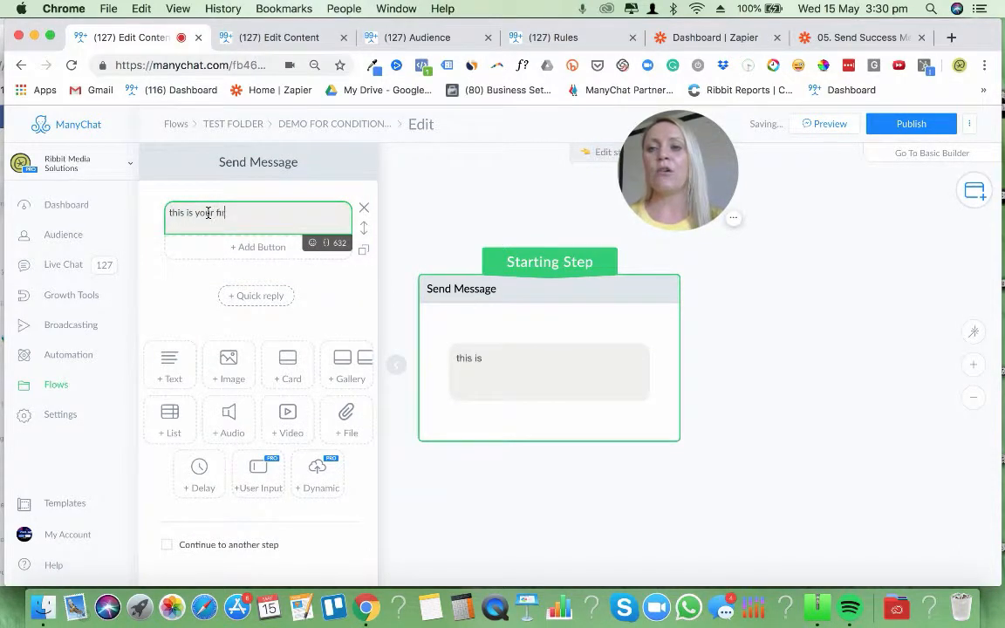
pyautogui.write('t message')
pyautogui.press('Return')
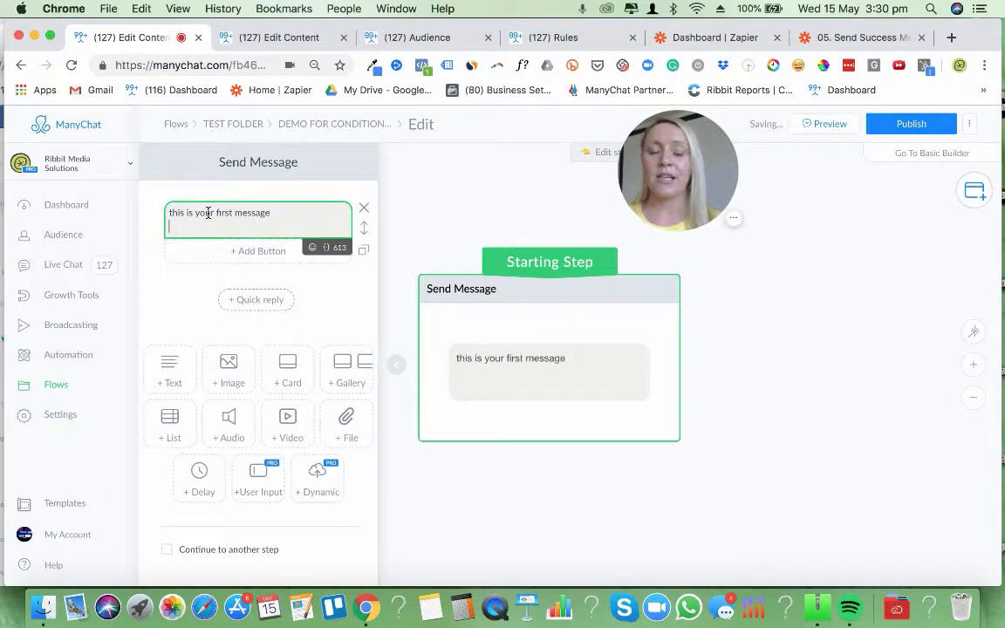
pyautogui.click(778, 427)
# Add a Perform Actions step and arrange it to the left of the Send Message step
pyautogui.moveTo(585, 363)
pyautogui.mouseDown()
pyautogui.moveTo(603, 368)
pyautogui.moveTo(596, 374)
pyautogui.mouseUp()
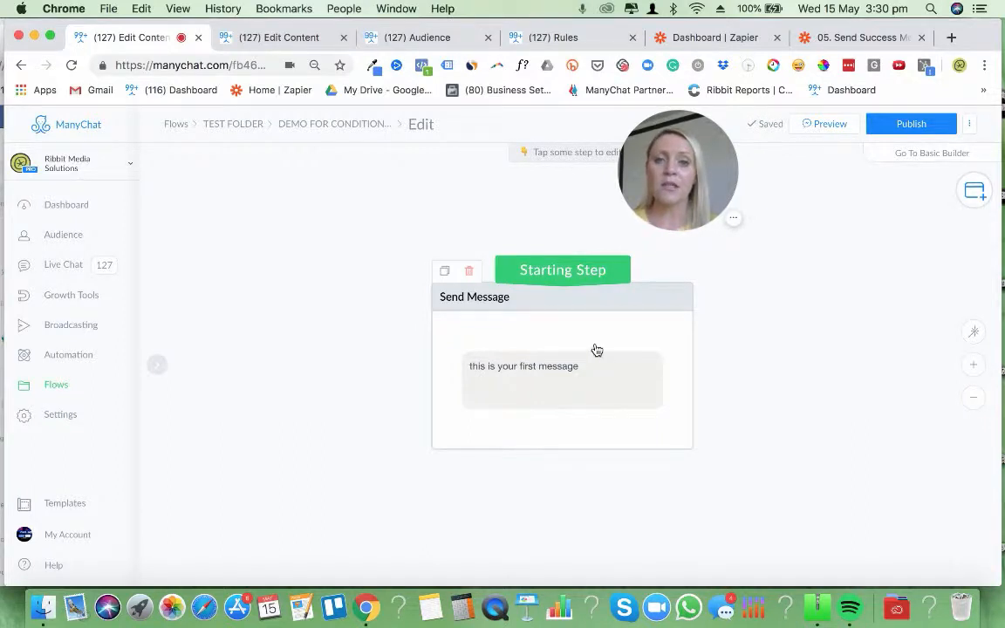
pyautogui.moveTo(594, 350); pyautogui.dragTo(585, 395)
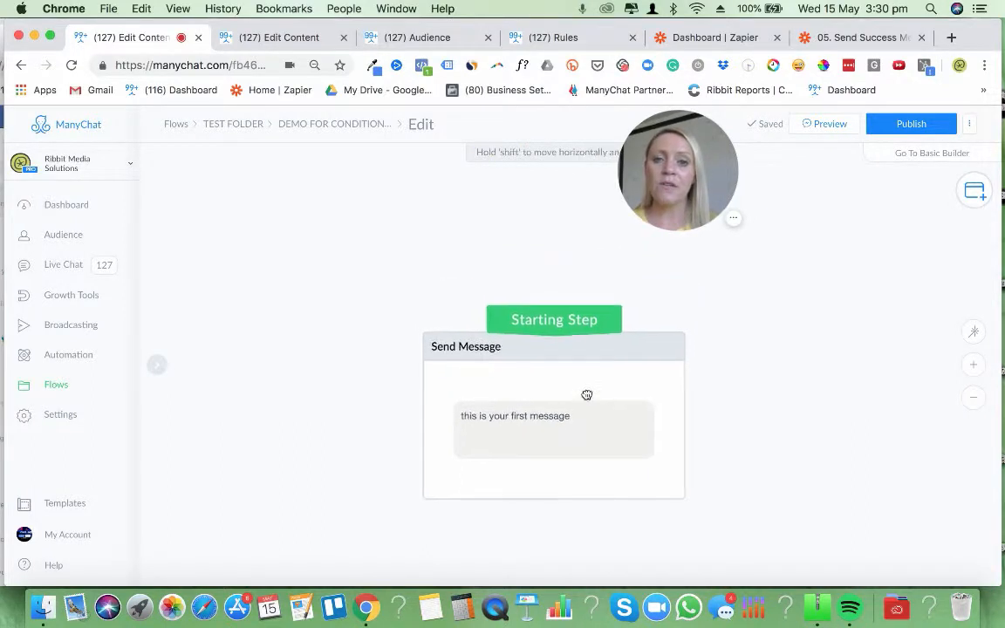
pyautogui.click(973, 199)
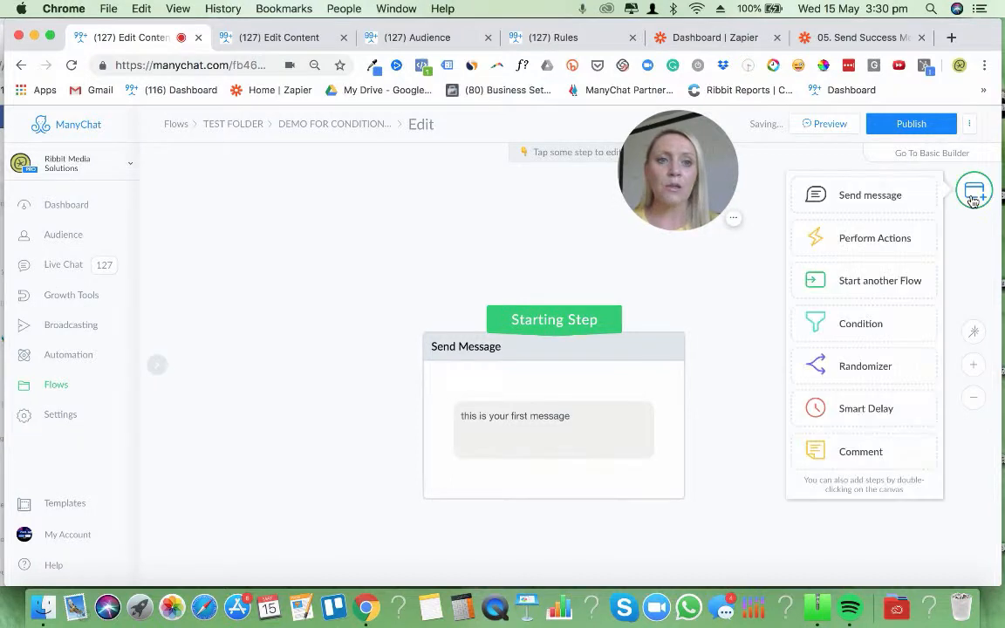
pyautogui.click(876, 248)
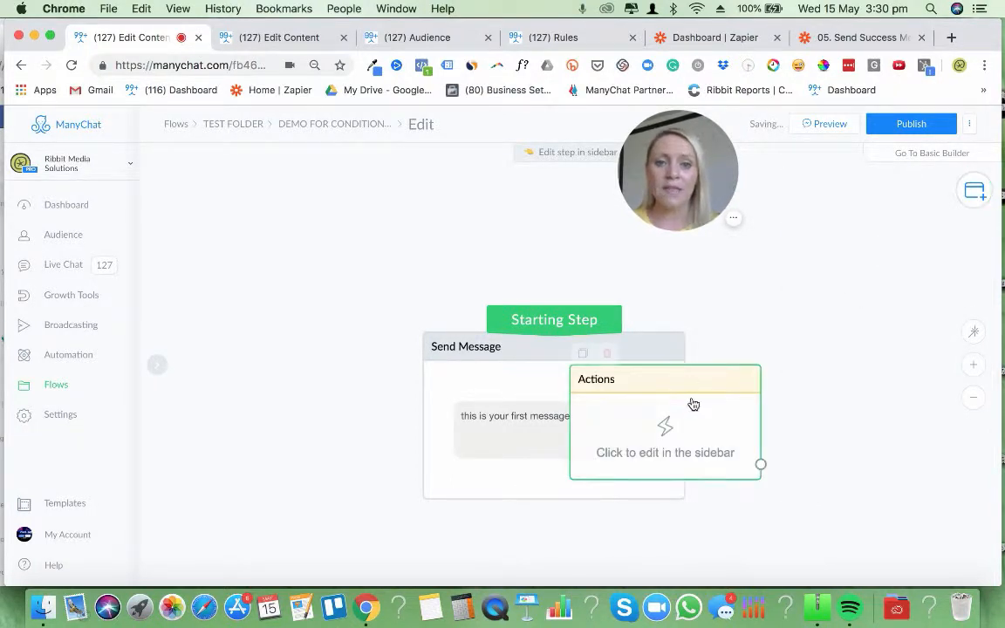
pyautogui.moveTo(689, 402); pyautogui.dragTo(314, 352)
pyautogui.moveTo(563, 384); pyautogui.dragTo(673, 373)
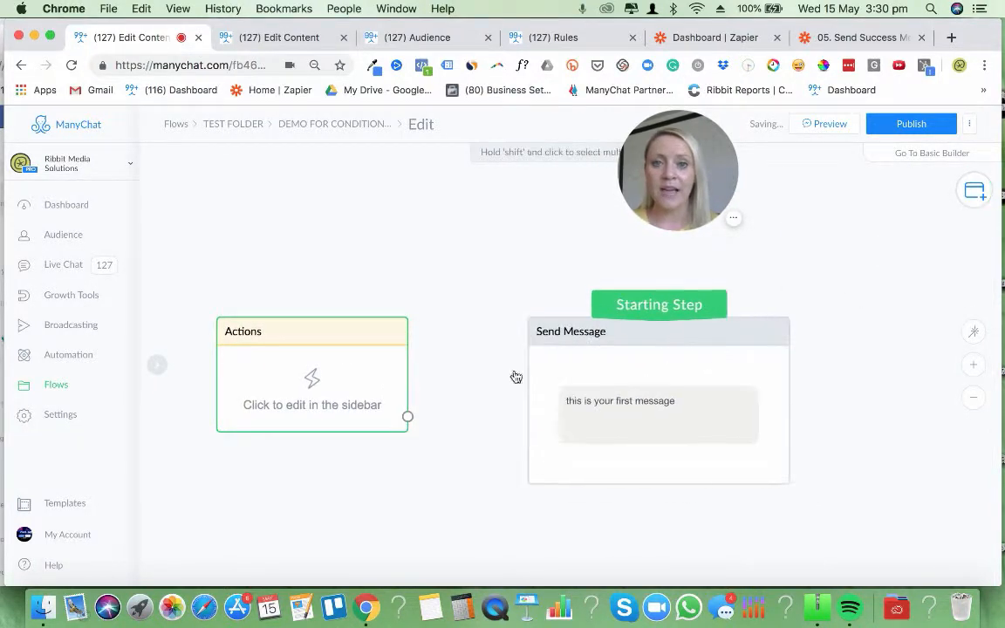
pyautogui.moveTo(337, 375); pyautogui.dragTo(407, 375)
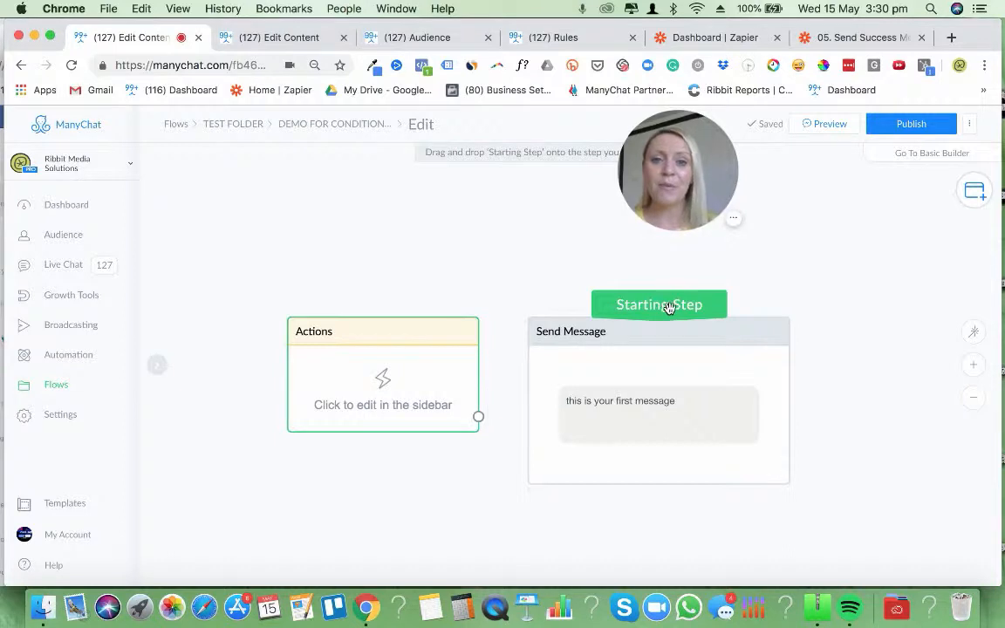
# Make the Actions step the Starting Step and connect its output to the Send Message step
pyautogui.moveTo(667, 308); pyautogui.dragTo(663, 342)
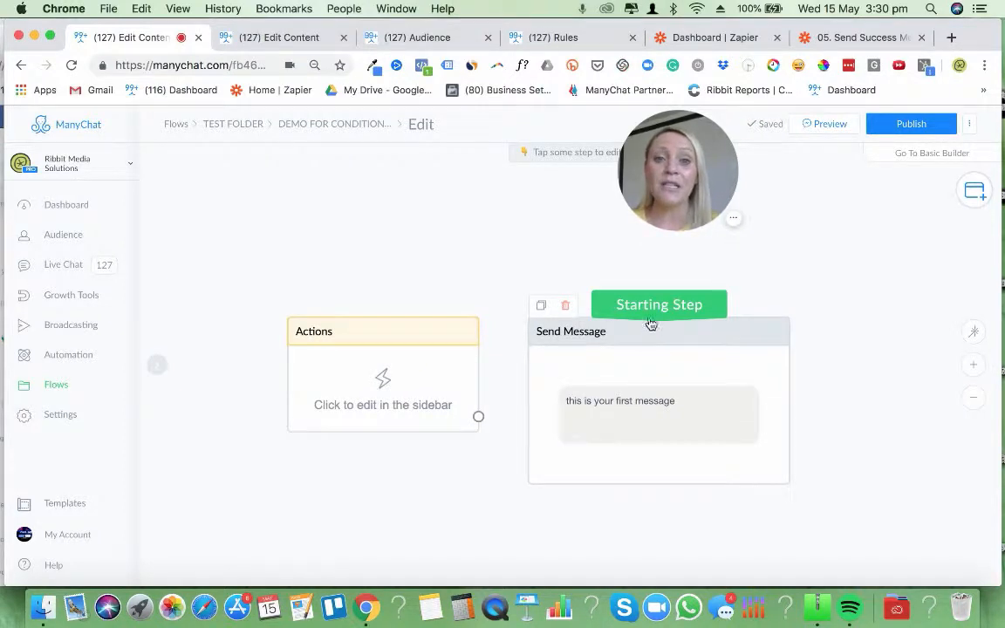
pyautogui.moveTo(656, 297); pyautogui.dragTo(387, 341)
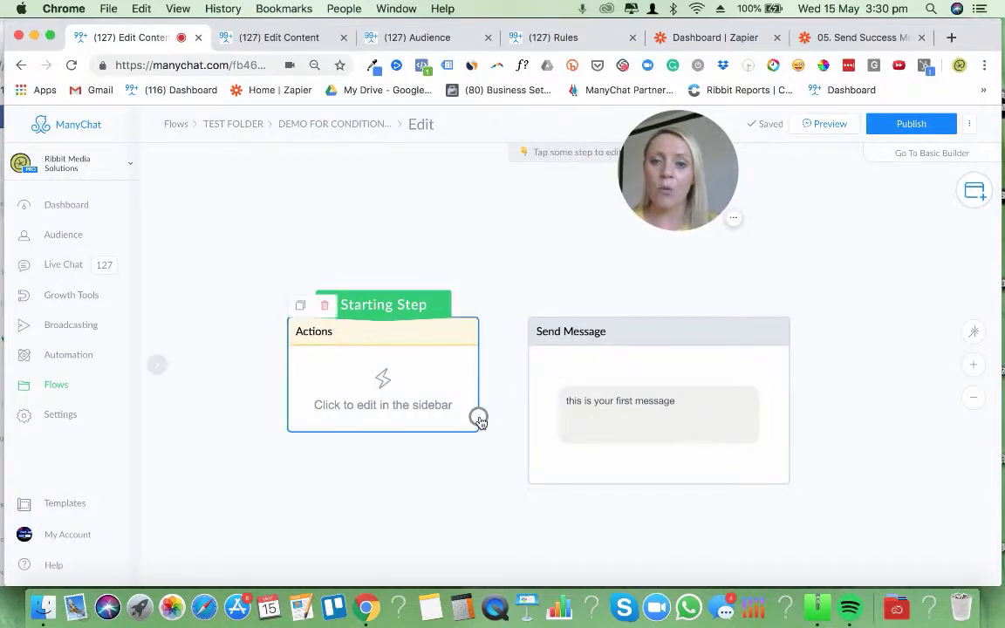
pyautogui.moveTo(478, 416); pyautogui.dragTo(561, 379)
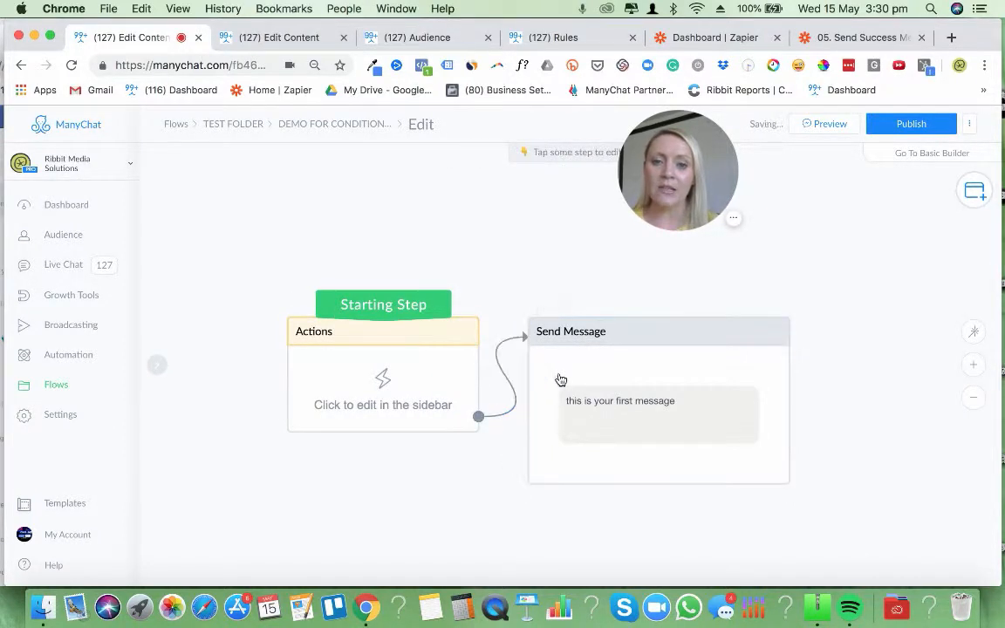
# Add an Add Tag action with demo_Conditional Logic - TAG to the Actions step and move the step farther from Send Message
pyautogui.click(385, 377)
pyautogui.click(256, 225)
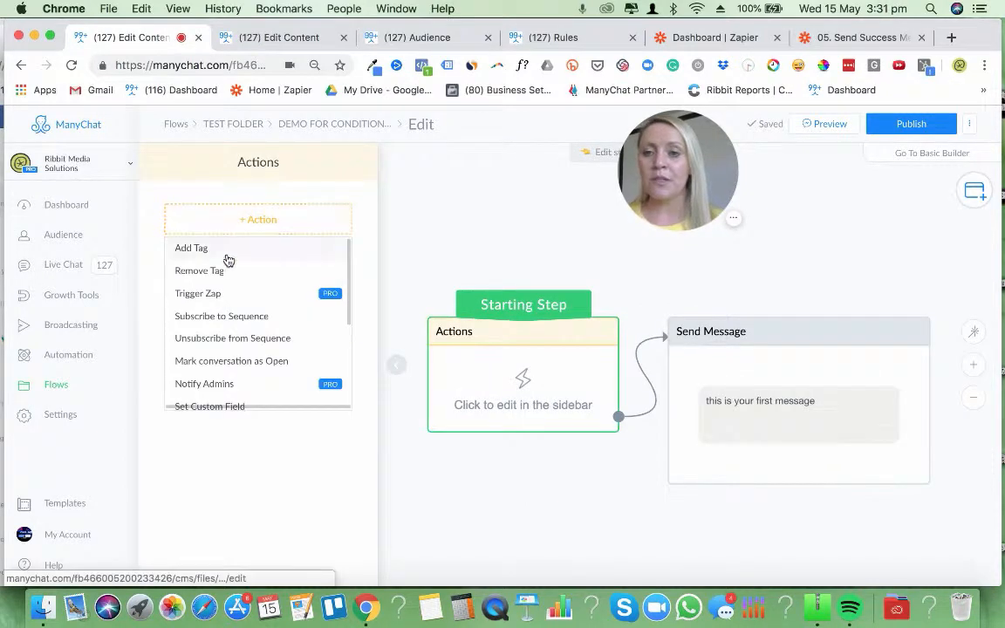
pyautogui.click(225, 259)
pyautogui.click(221, 239)
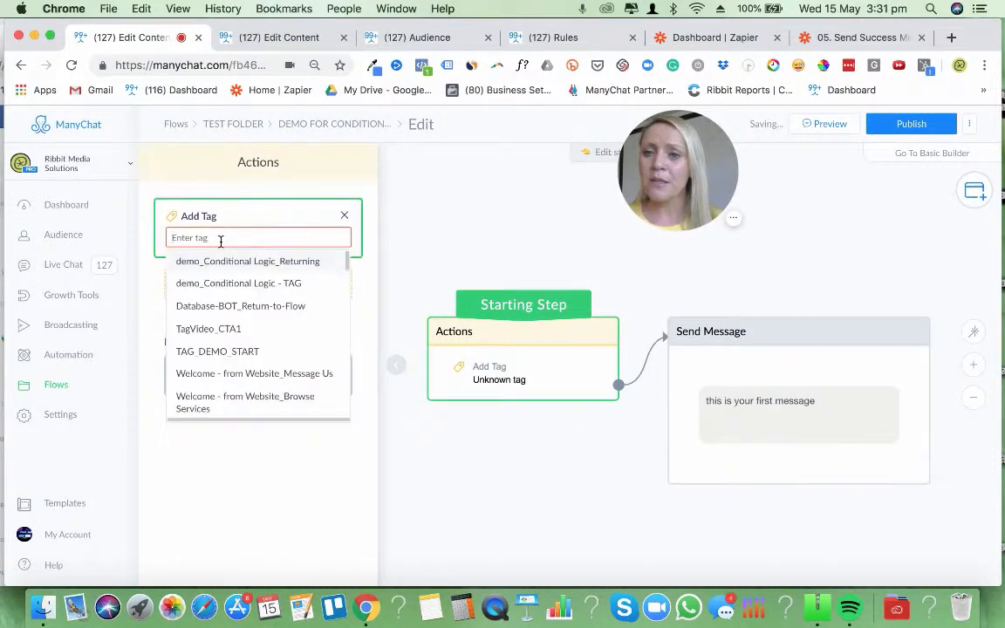
pyautogui.click(231, 284)
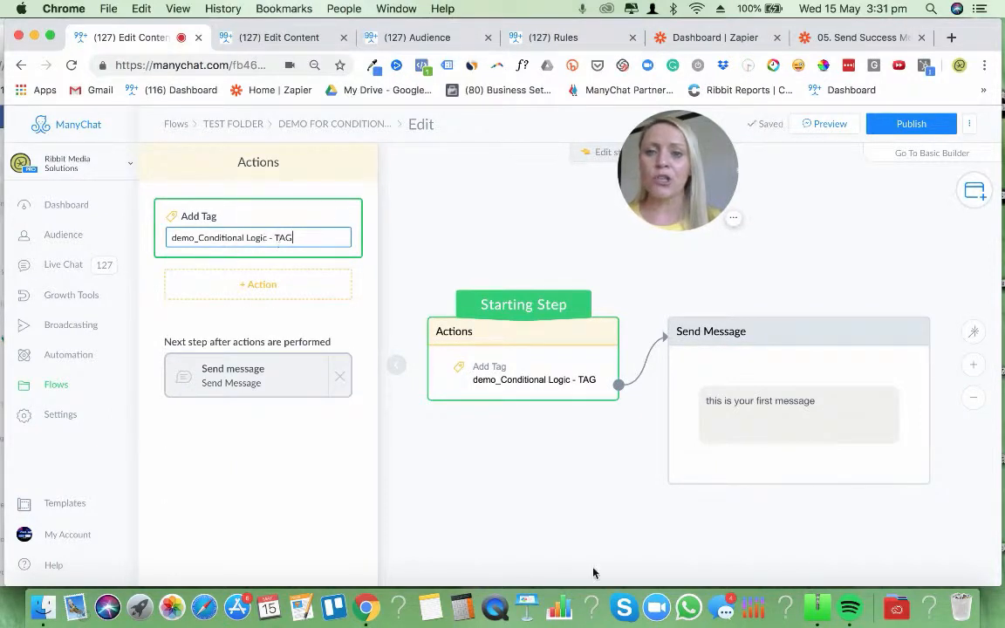
pyautogui.click(577, 475)
pyautogui.moveTo(565, 377); pyautogui.dragTo(511, 386)
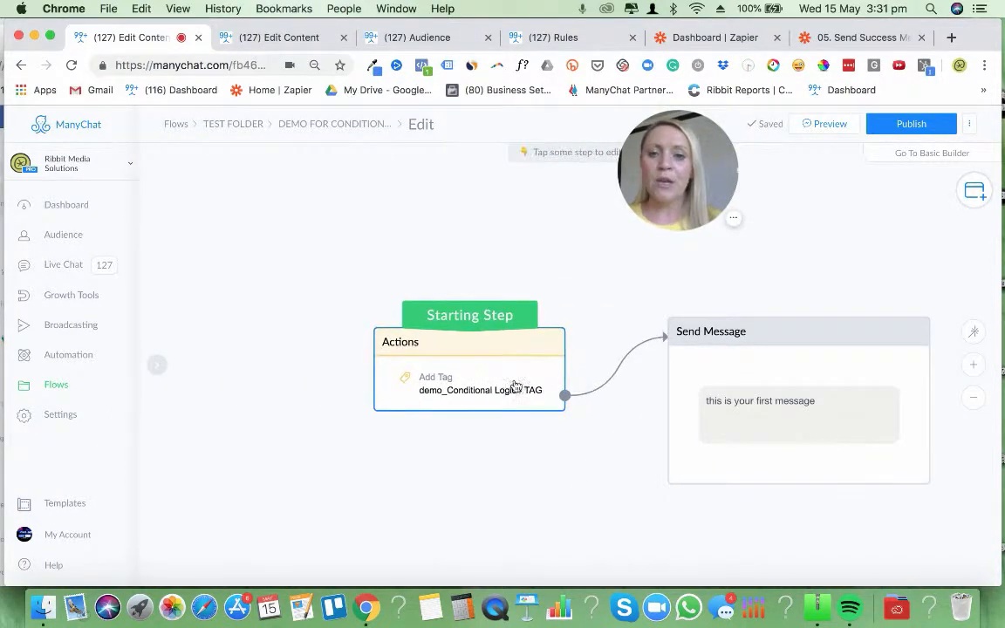
# Rearrange the Actions and Send Message steps so they sit closer together, with room for another step
pyautogui.moveTo(704, 429); pyautogui.dragTo(671, 440)
pyautogui.moveTo(475, 358); pyautogui.dragTo(382, 345)
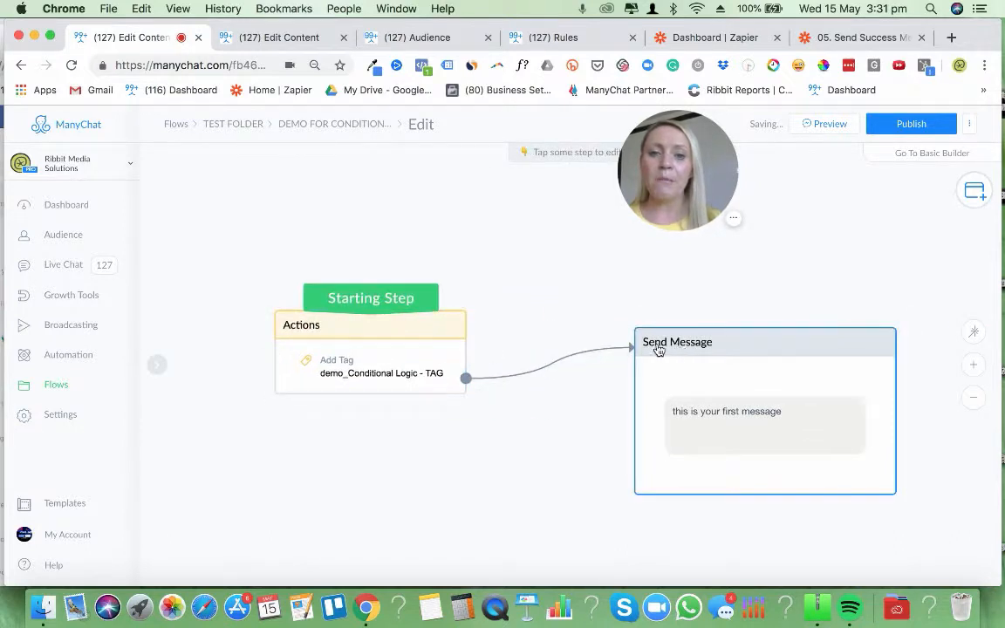
pyautogui.moveTo(674, 349); pyautogui.dragTo(580, 365)
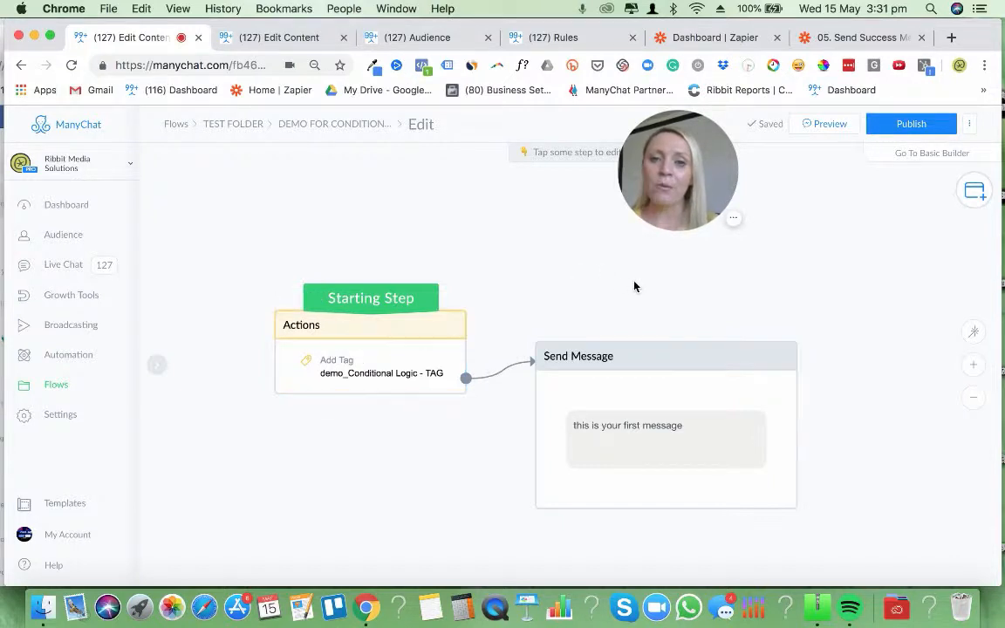
pyautogui.moveTo(635, 287); pyautogui.dragTo(684, 331)
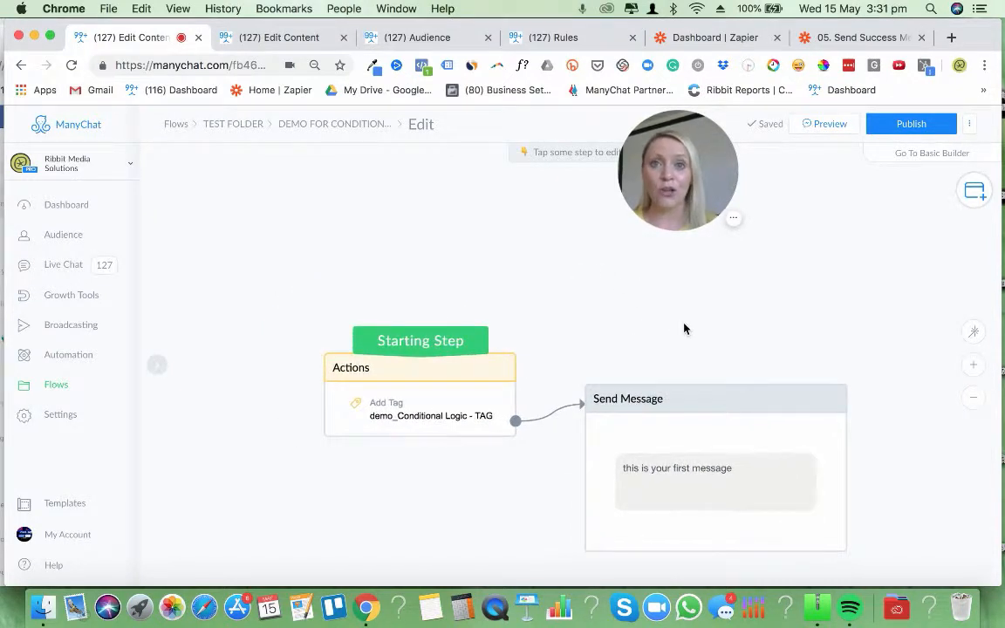
# Add a Condition step to the flow and place it to the left of the Actions step
pyautogui.click(972, 195)
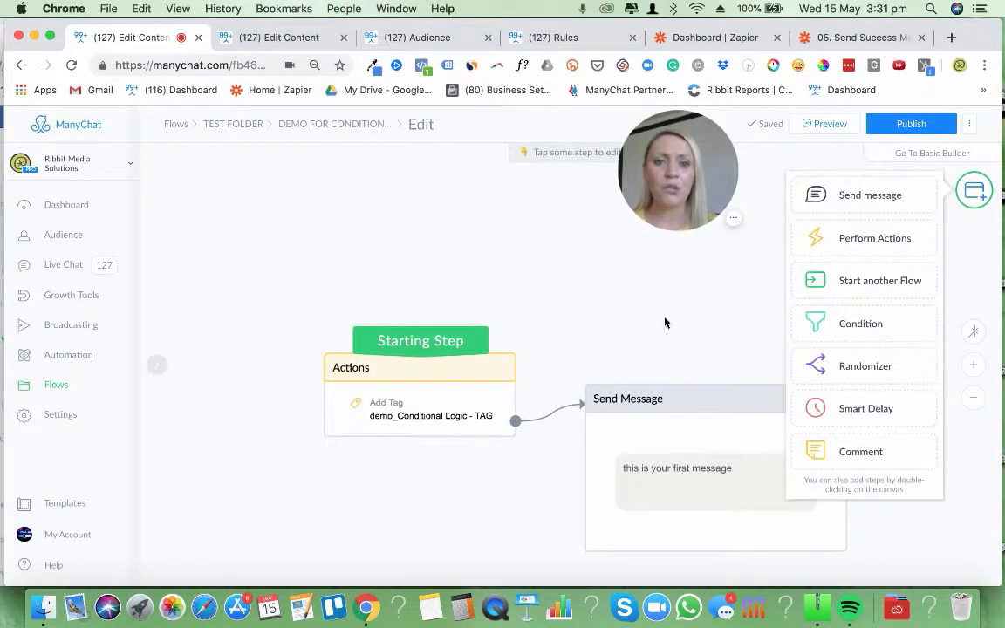
pyautogui.click(859, 332)
pyautogui.moveTo(661, 426); pyautogui.dragTo(567, 399)
pyautogui.click(480, 259)
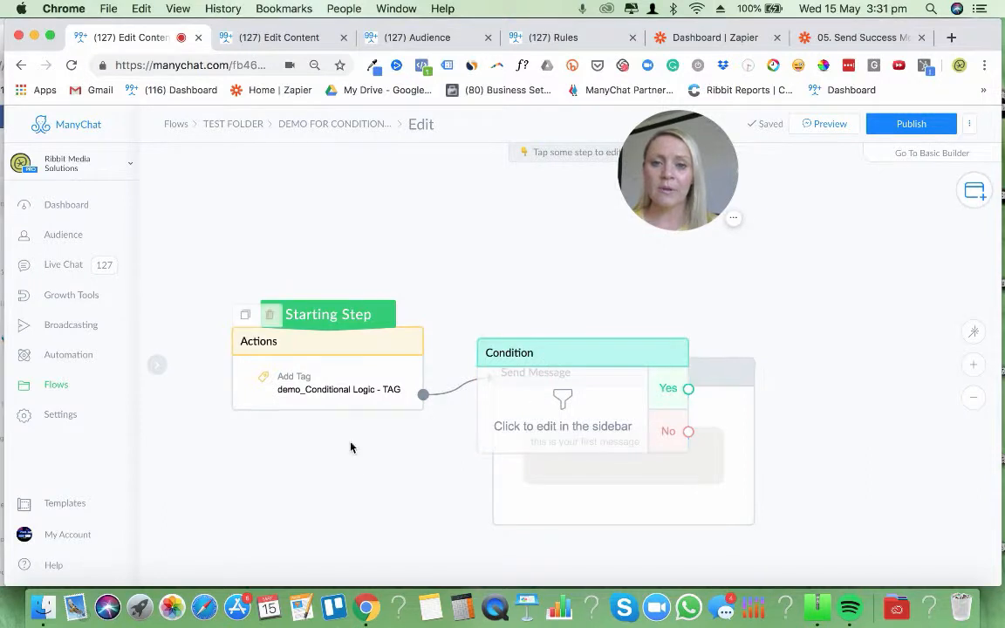
pyautogui.moveTo(350, 444); pyautogui.dragTo(531, 455)
pyautogui.moveTo(715, 388); pyautogui.dragTo(229, 285)
pyautogui.moveTo(393, 446); pyautogui.dragTo(491, 449)
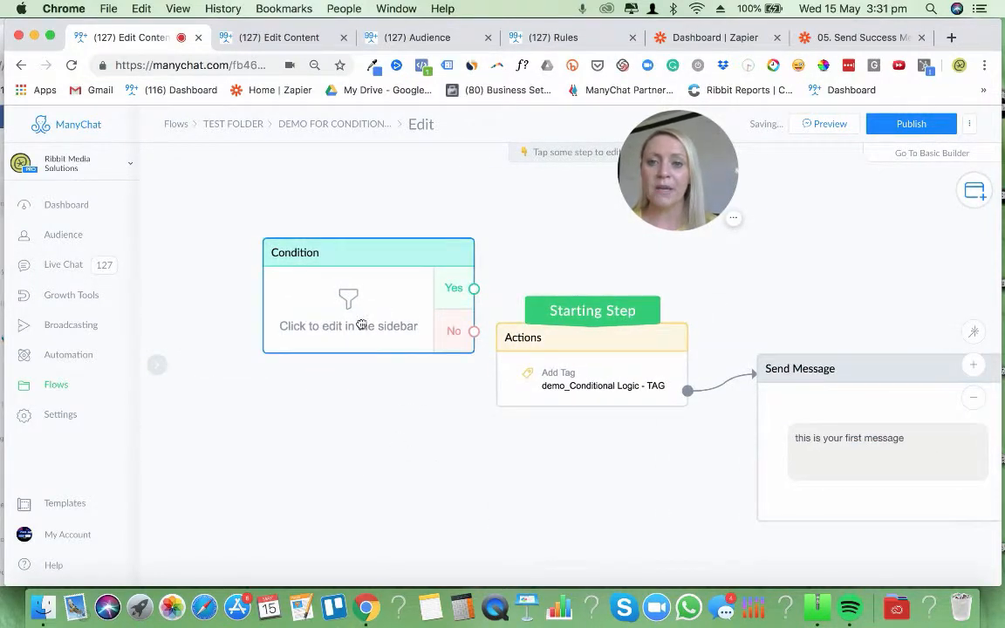
pyautogui.moveTo(368, 293); pyautogui.dragTo(334, 340)
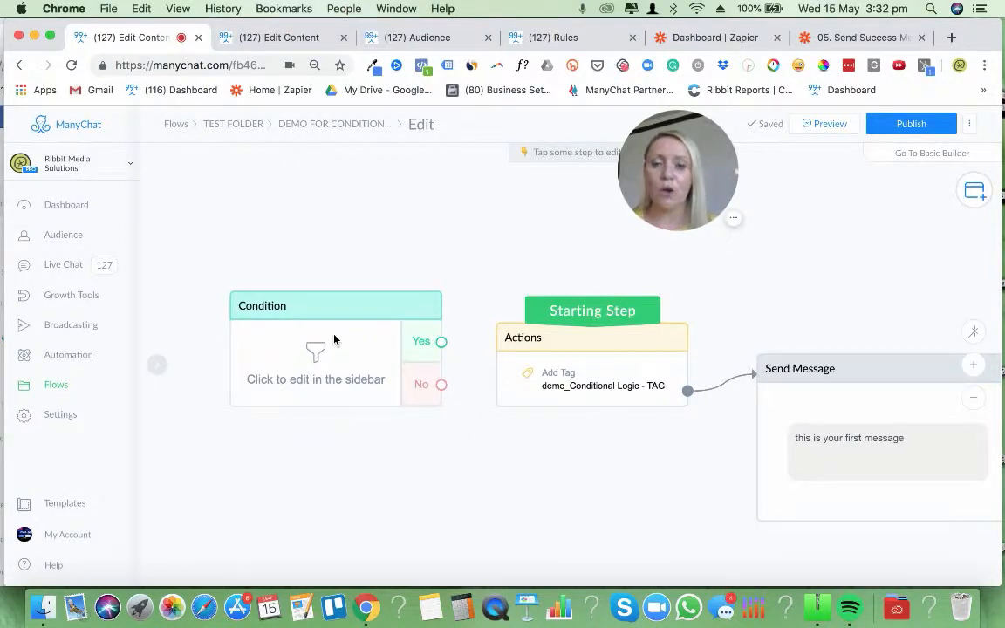
pyautogui.moveTo(317, 343); pyautogui.dragTo(298, 308)
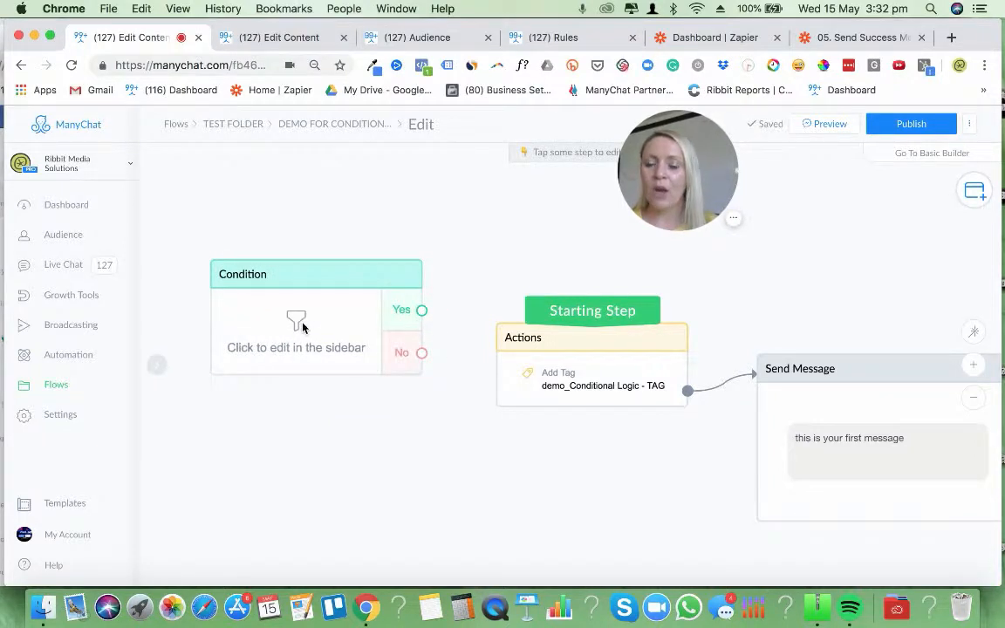
pyautogui.hscroll(-3, 310, 341)
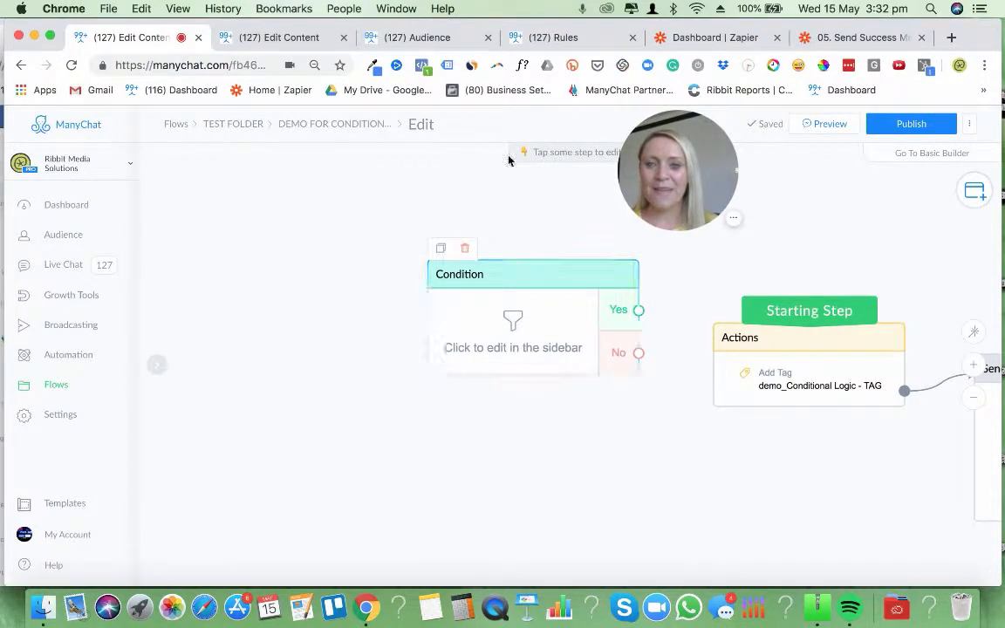
# Set the Condition to match all conditions, with Tag is demo_Conditional Logic - TAG
pyautogui.click(539, 333)
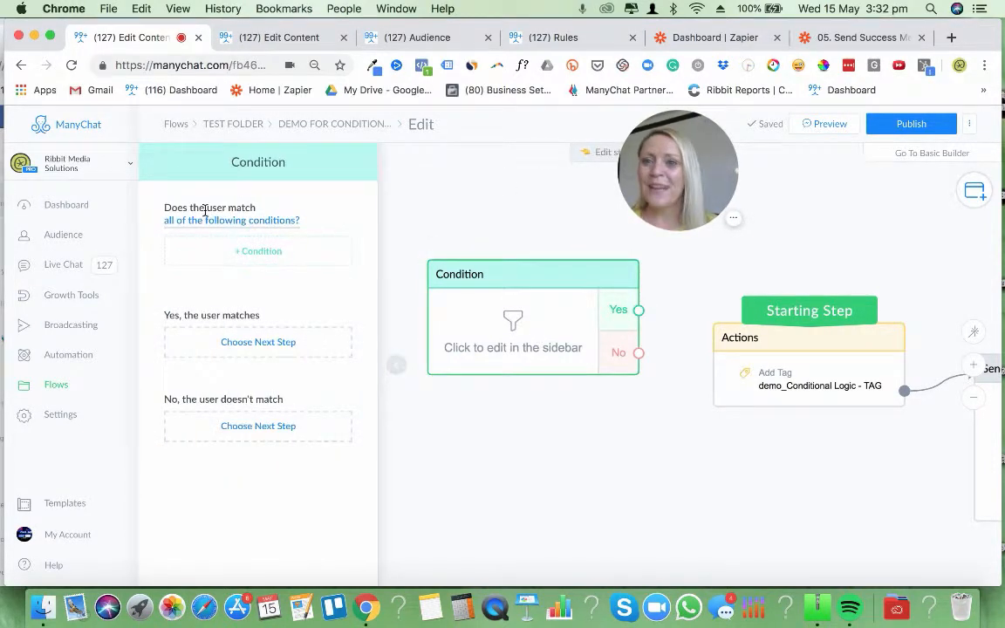
pyautogui.click(247, 229)
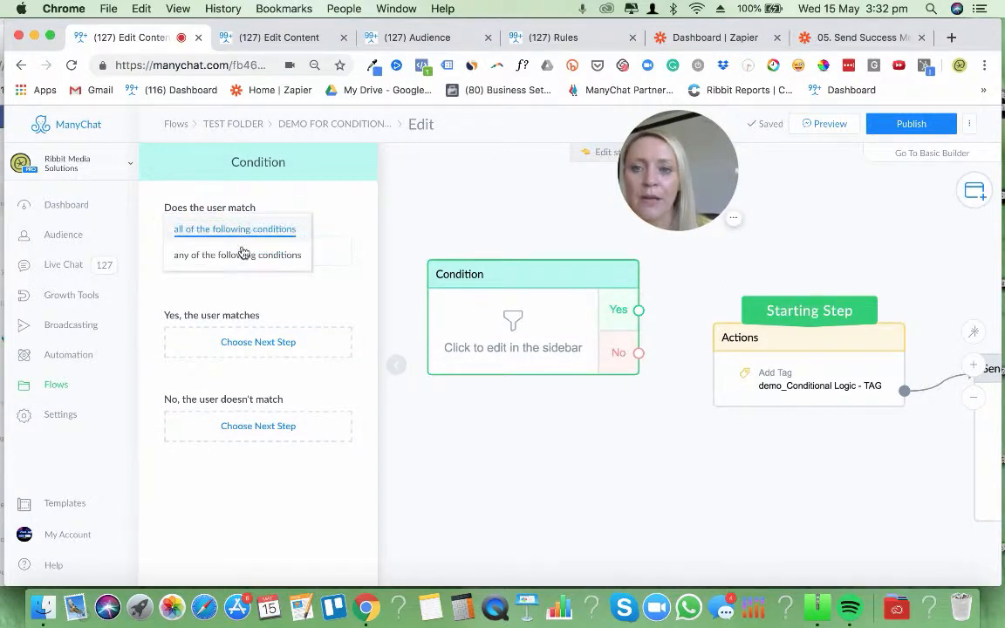
pyautogui.click(242, 229)
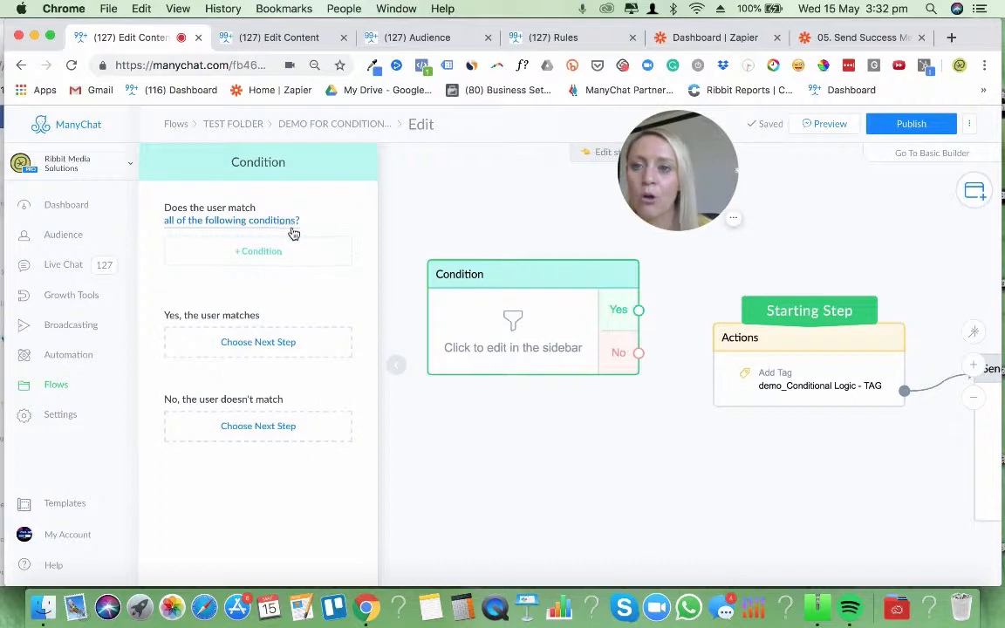
pyautogui.click(257, 252)
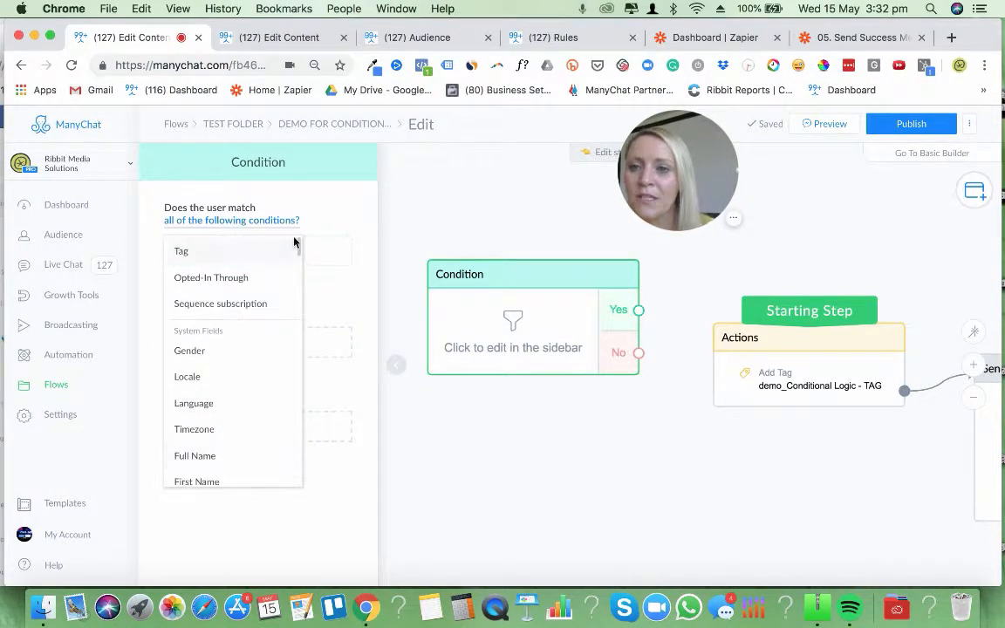
pyautogui.moveTo(299, 251)
pyautogui.mouseDown()
pyautogui.moveTo(298, 485)
pyautogui.moveTo(304, 232)
pyautogui.mouseUp()
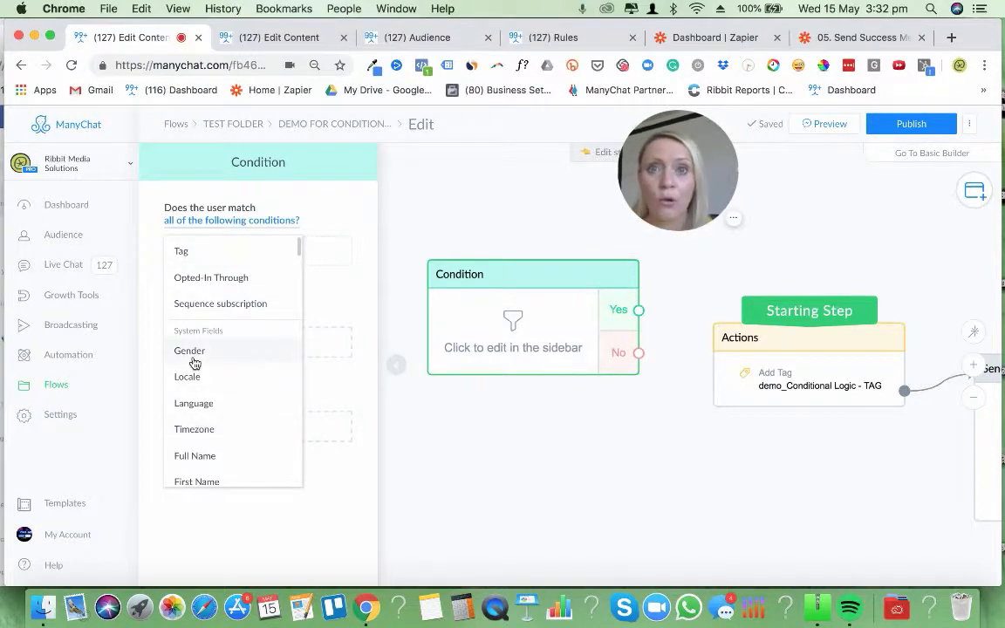
pyautogui.click(182, 253)
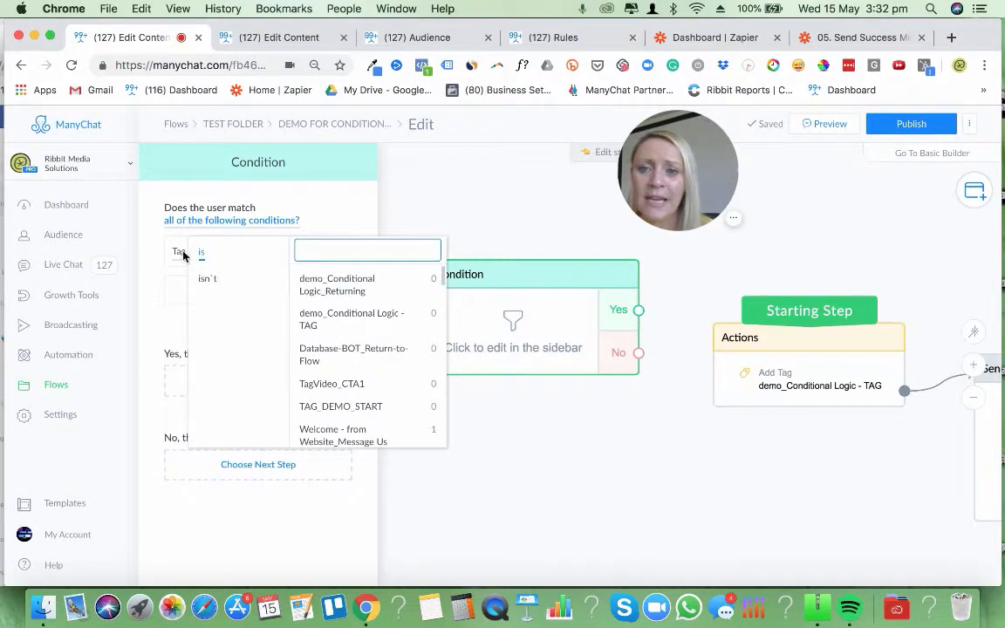
pyautogui.click(353, 319)
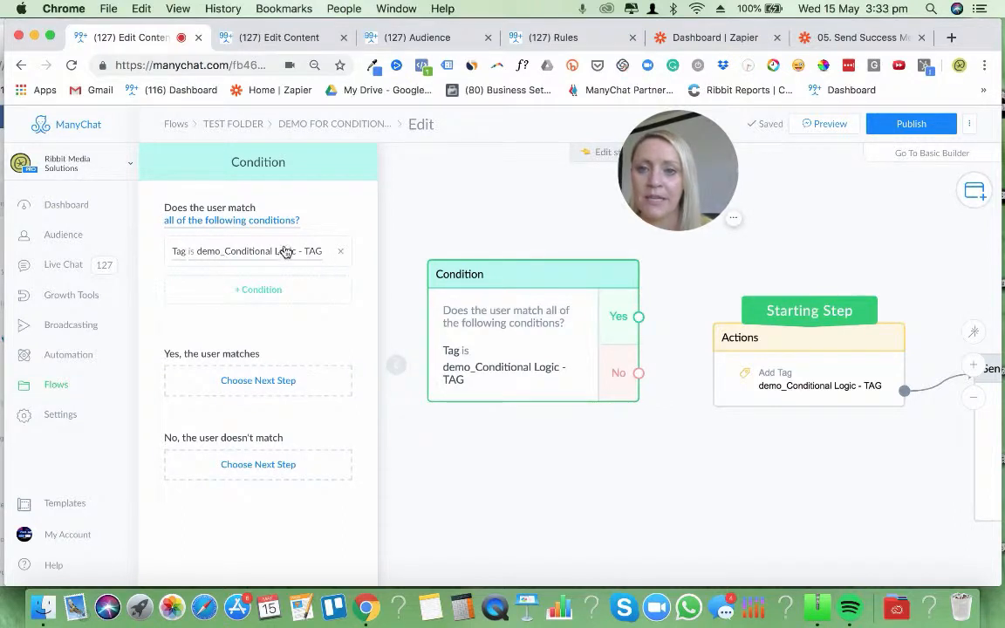
# Connect the Condition's No output to the Actions step and make the Condition the Starting Step
pyautogui.click(634, 497)
pyautogui.moveTo(491, 359); pyautogui.dragTo(432, 363)
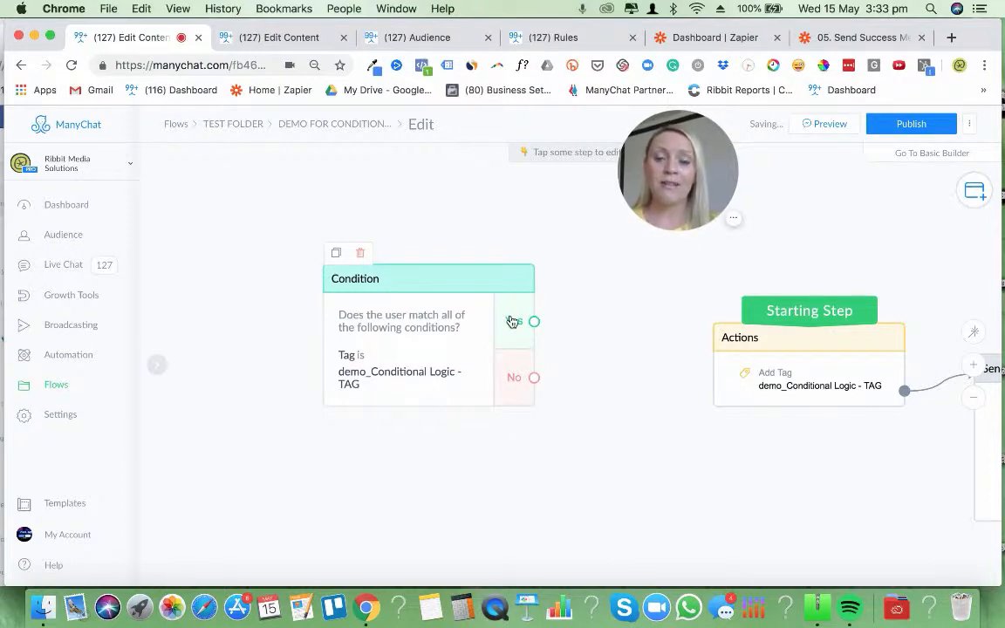
pyautogui.moveTo(591, 424); pyautogui.dragTo(568, 463)
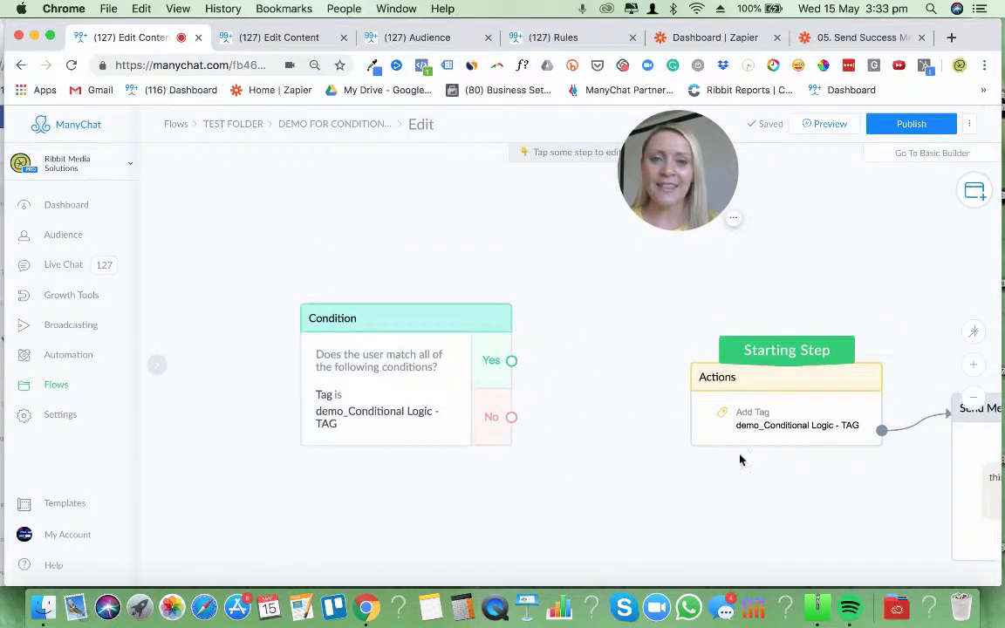
pyautogui.moveTo(772, 425); pyautogui.dragTo(727, 447)
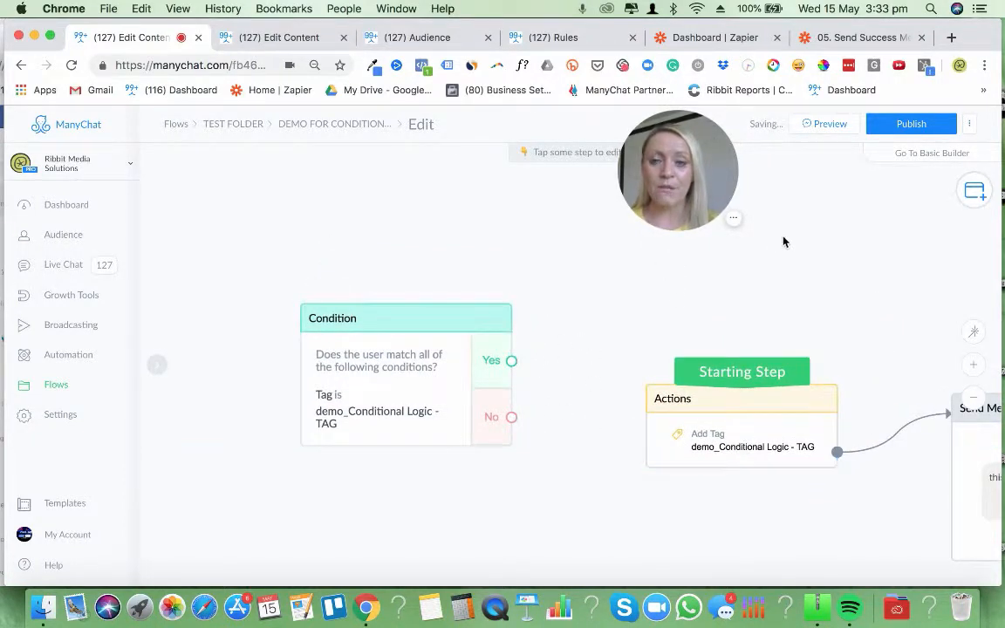
pyautogui.moveTo(512, 418); pyautogui.dragTo(683, 463)
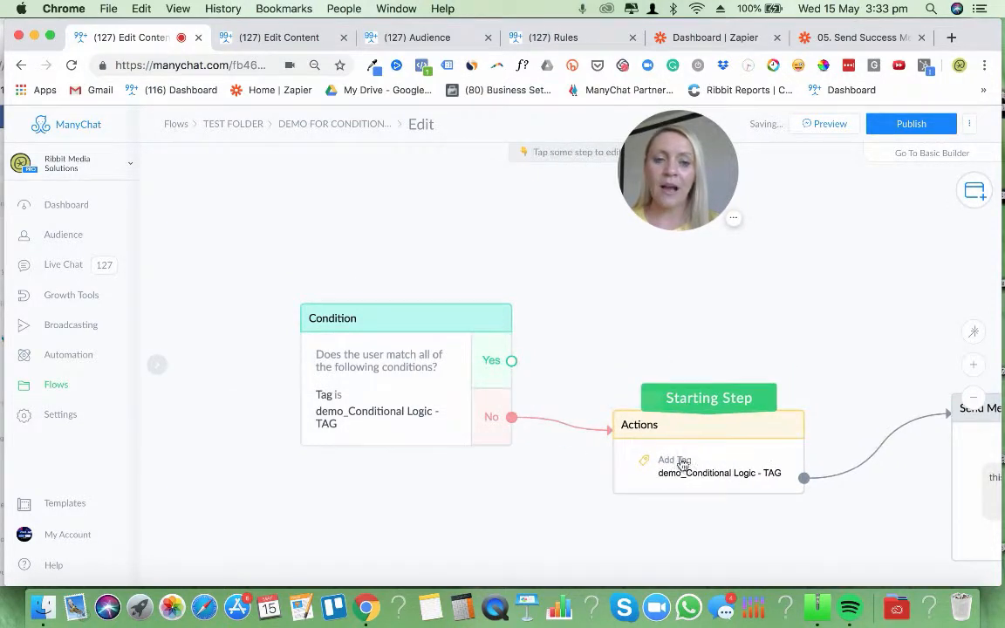
pyautogui.moveTo(737, 403); pyautogui.dragTo(430, 321)
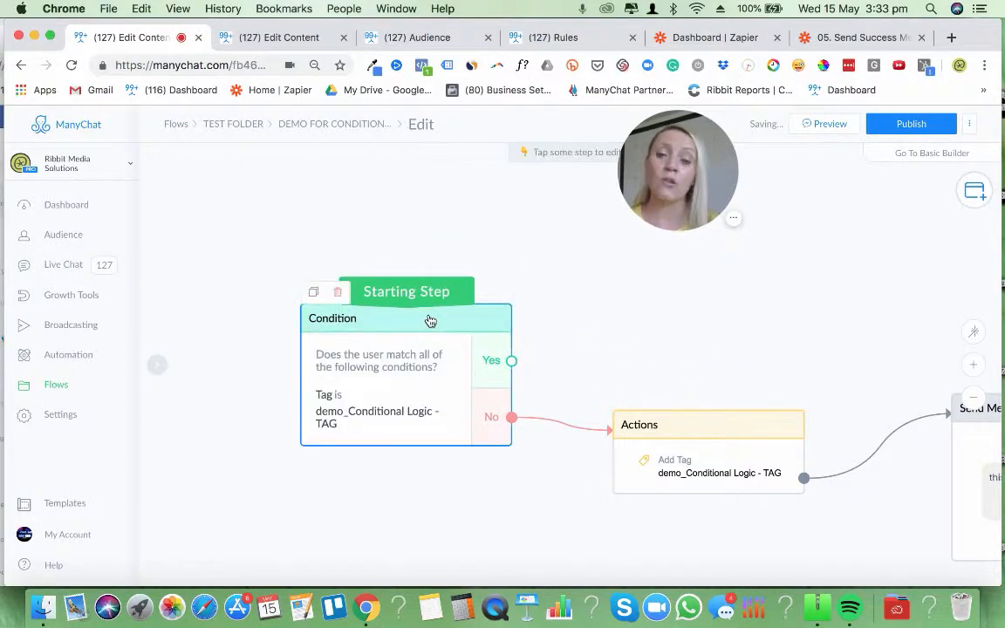
pyautogui.moveTo(654, 312); pyautogui.dragTo(538, 251)
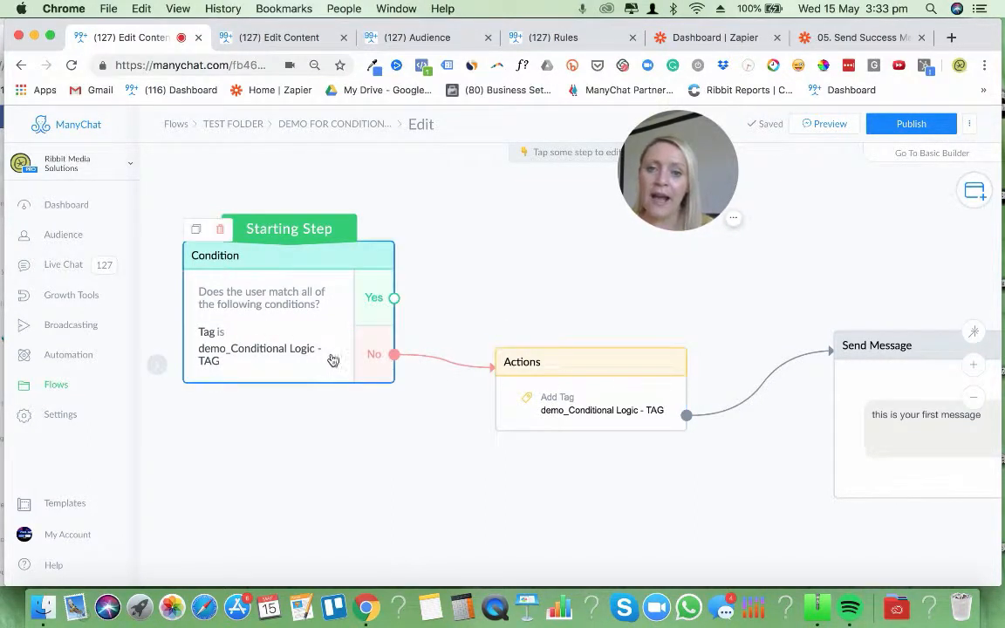
# Delete the connection between the Condition's No output and the Actions step
pyautogui.moveTo(463, 430); pyautogui.dragTo(565, 471)
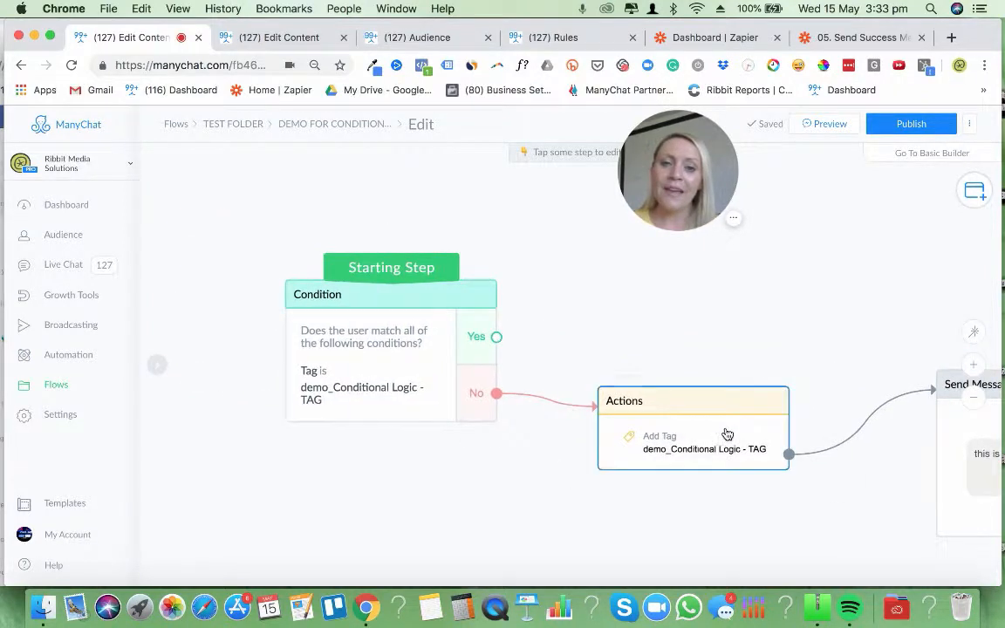
pyautogui.click(563, 410)
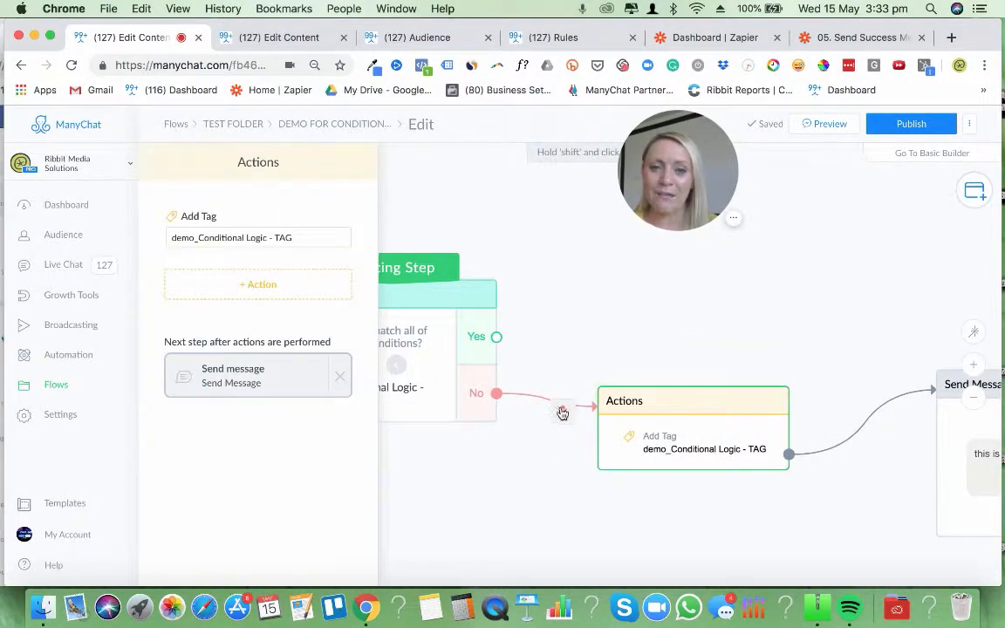
pyautogui.click(561, 413)
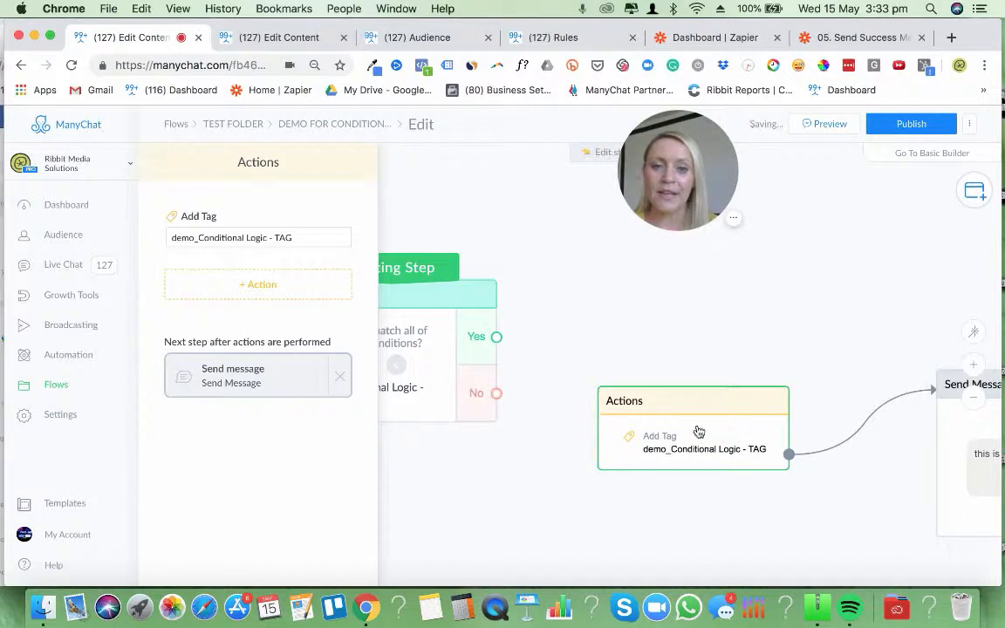
pyautogui.click(582, 316)
# Swap the two steps on the canvas so Actions sits to the left of the Condition
pyautogui.moveTo(675, 415); pyautogui.dragTo(214, 419)
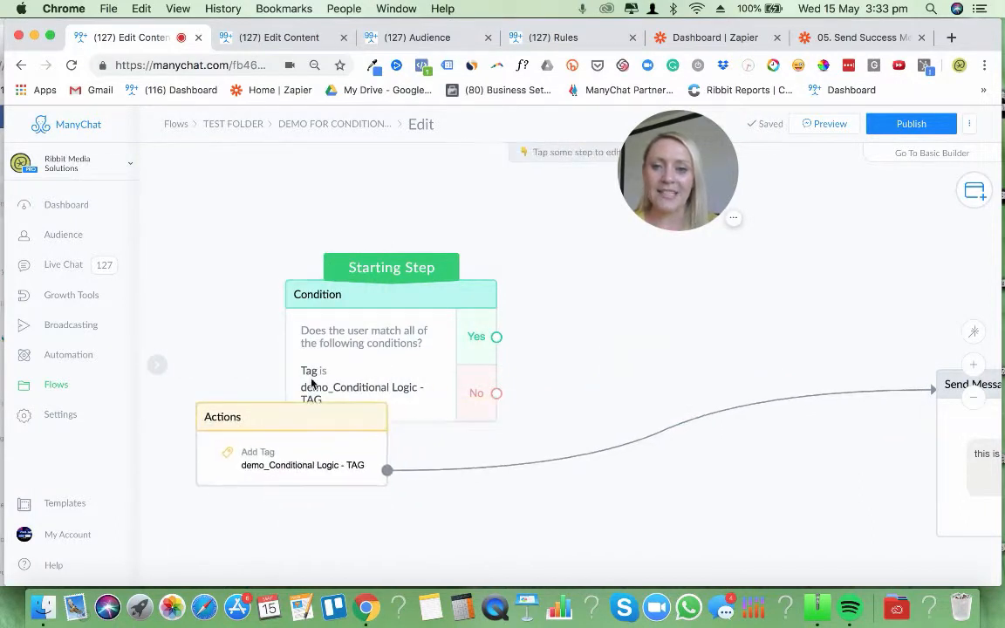
pyautogui.moveTo(406, 329); pyautogui.dragTo(644, 393)
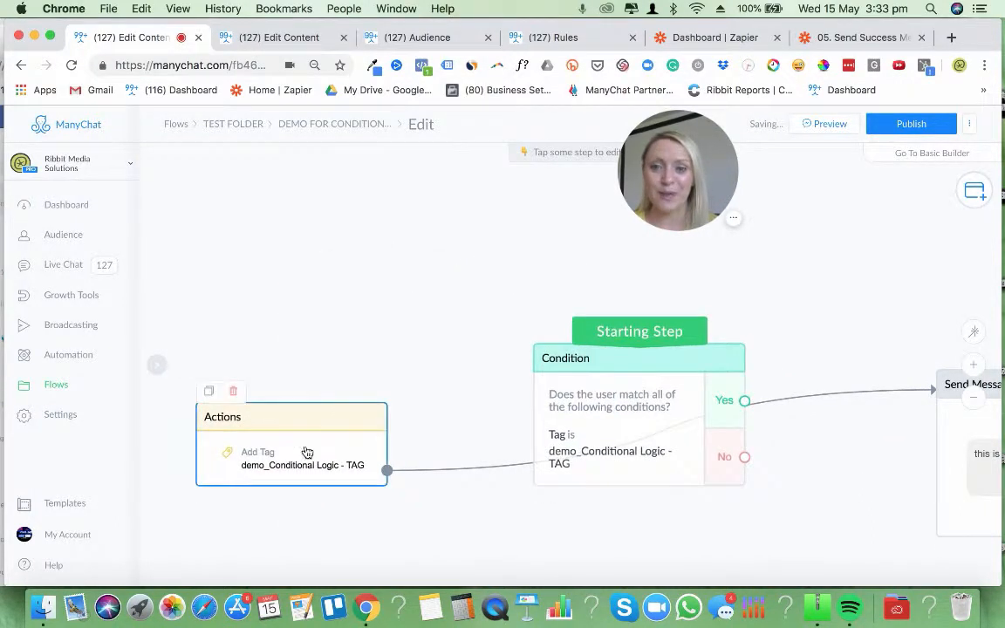
pyautogui.moveTo(307, 451); pyautogui.dragTo(312, 386)
# Connect the Actions step's output to the Condition and make Actions the Starting Step
pyautogui.click(392, 410)
pyautogui.click(541, 394)
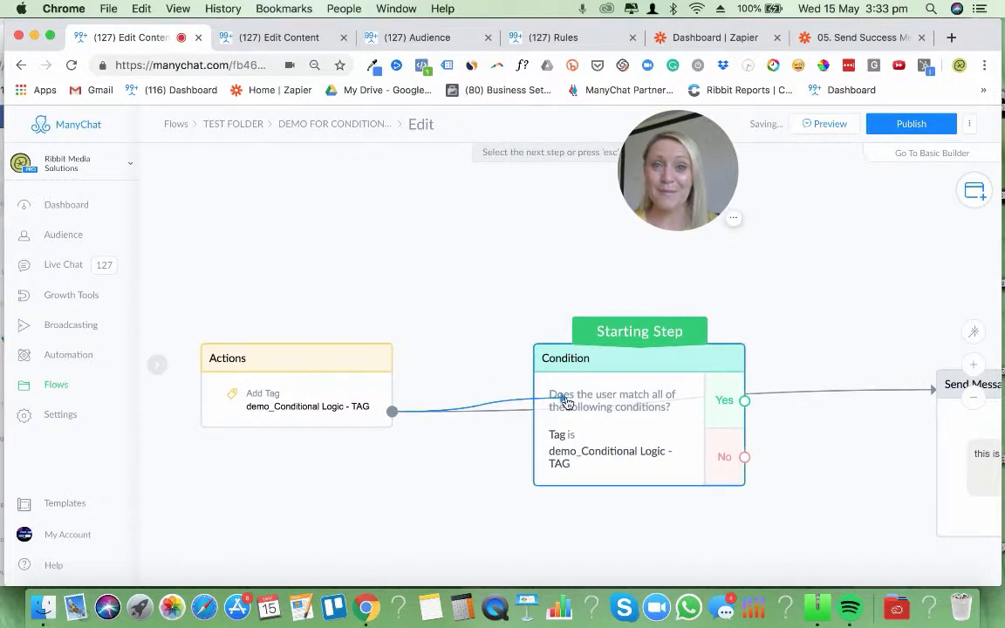
pyautogui.moveTo(619, 354); pyautogui.dragTo(288, 384)
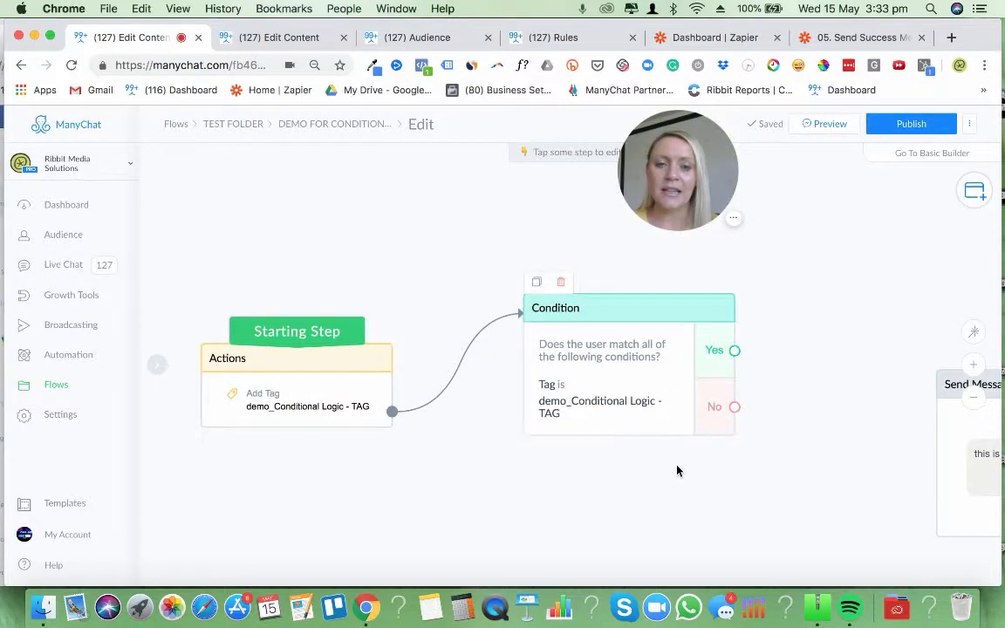
pyautogui.hscroll(3, 669, 445)
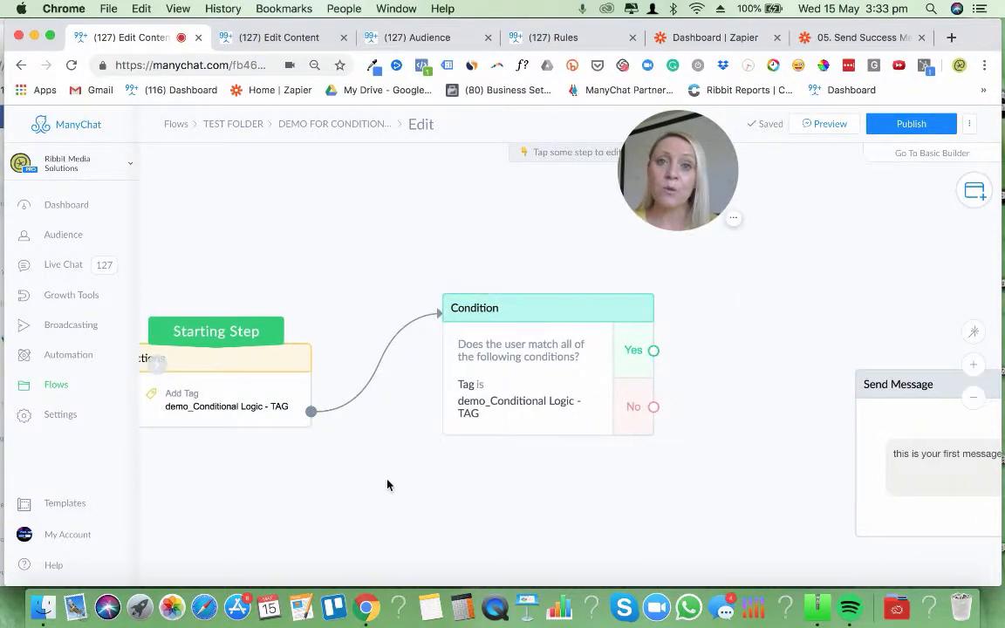
pyautogui.moveTo(388, 483); pyautogui.dragTo(436, 485)
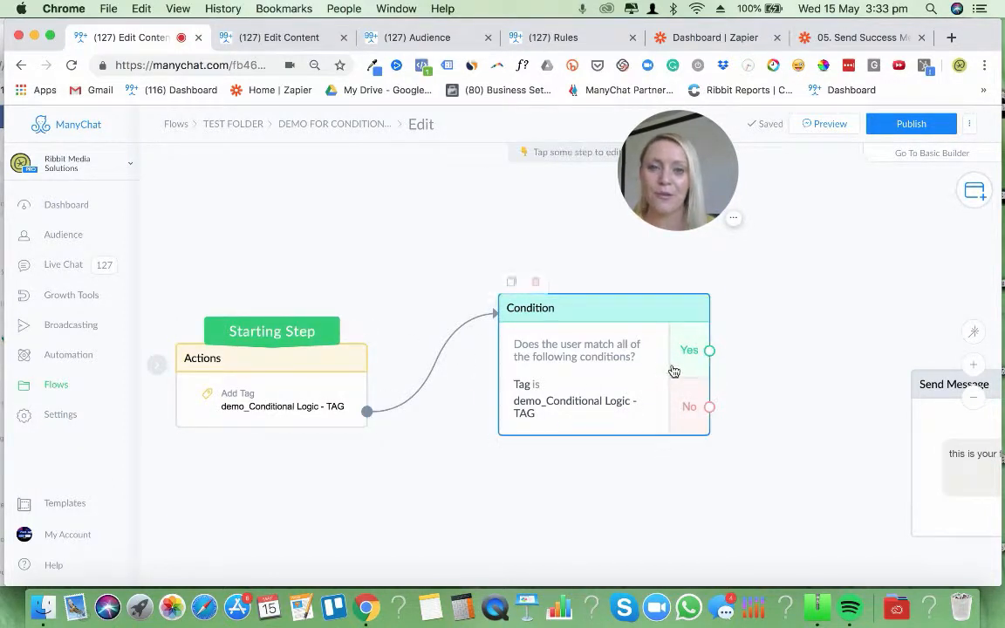
pyautogui.moveTo(657, 472); pyautogui.dragTo(645, 472)
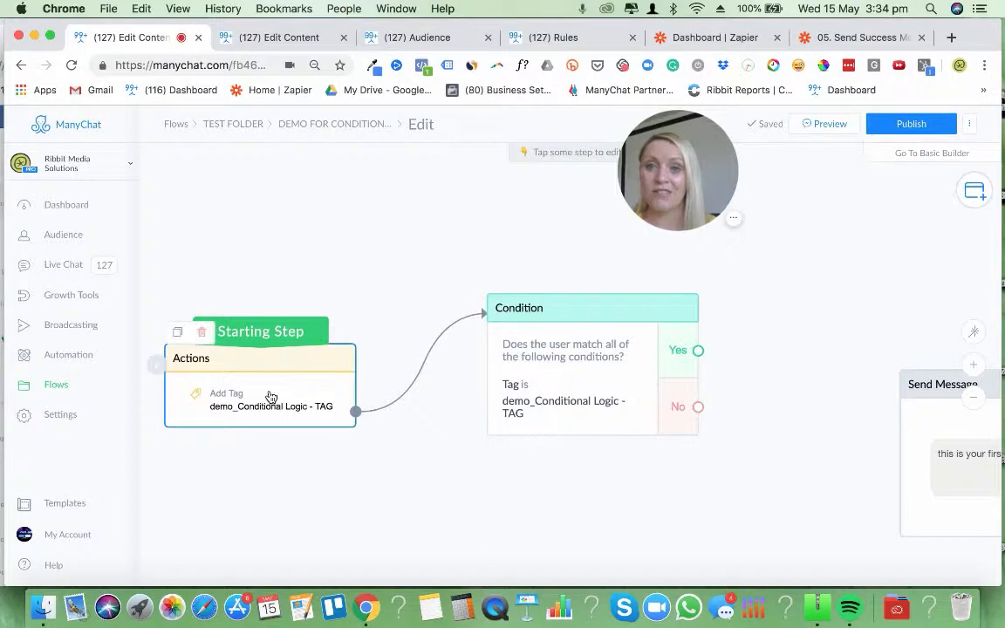
# Restore the Condition as the Starting Step without the incoming Actions link, and place Actions to its right
pyautogui.moveTo(262, 334); pyautogui.dragTo(596, 333)
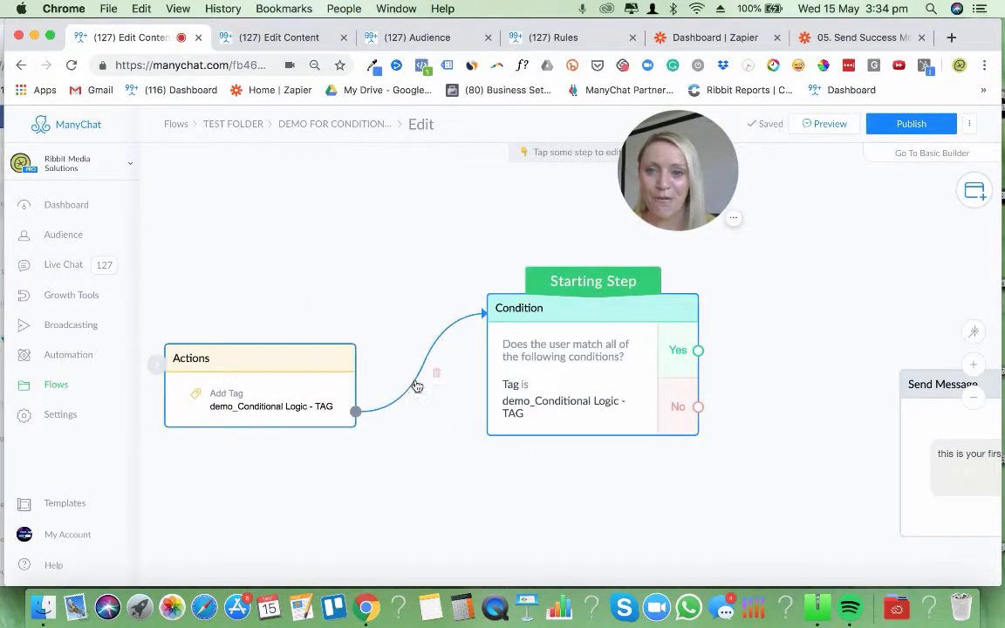
pyautogui.click(439, 376)
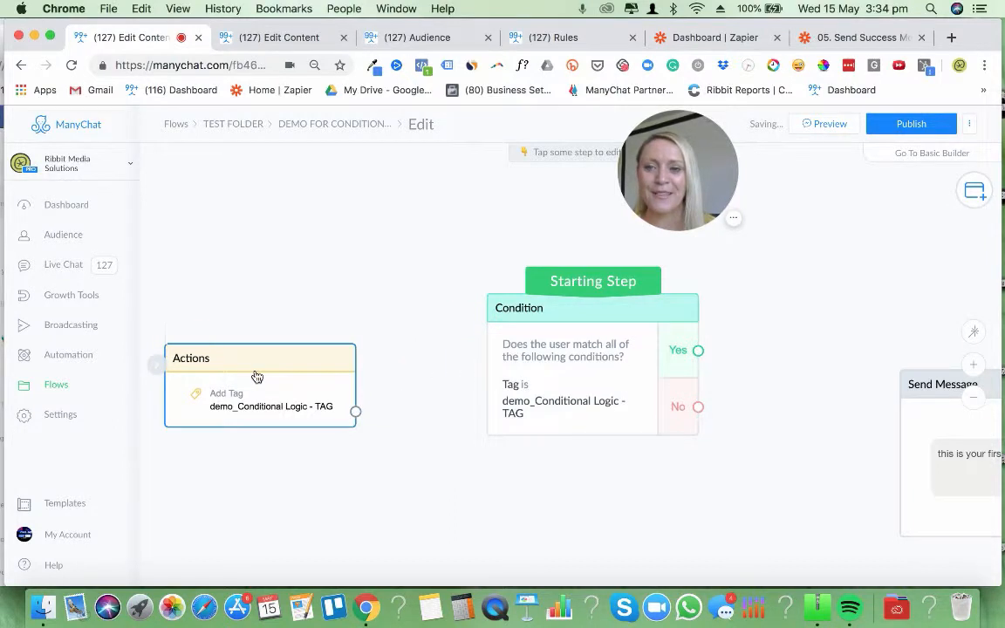
pyautogui.moveTo(258, 377); pyautogui.dragTo(772, 486)
pyautogui.moveTo(555, 342); pyautogui.dragTo(301, 342)
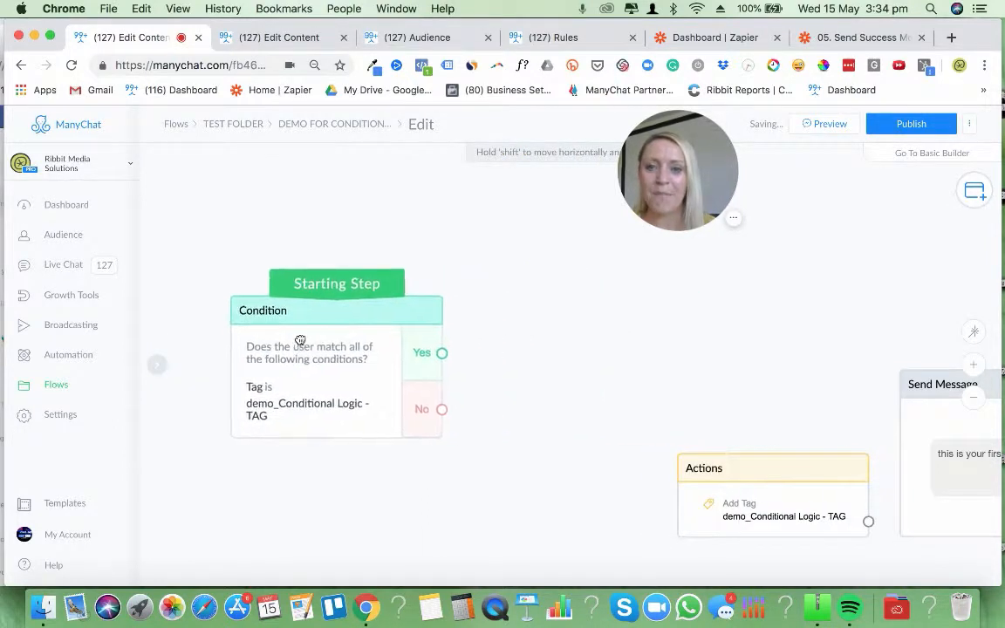
# Move the Actions step closer, connect the Condition's No output to it, and link its output to the first Send Message
pyautogui.moveTo(735, 476); pyautogui.dragTo(577, 360)
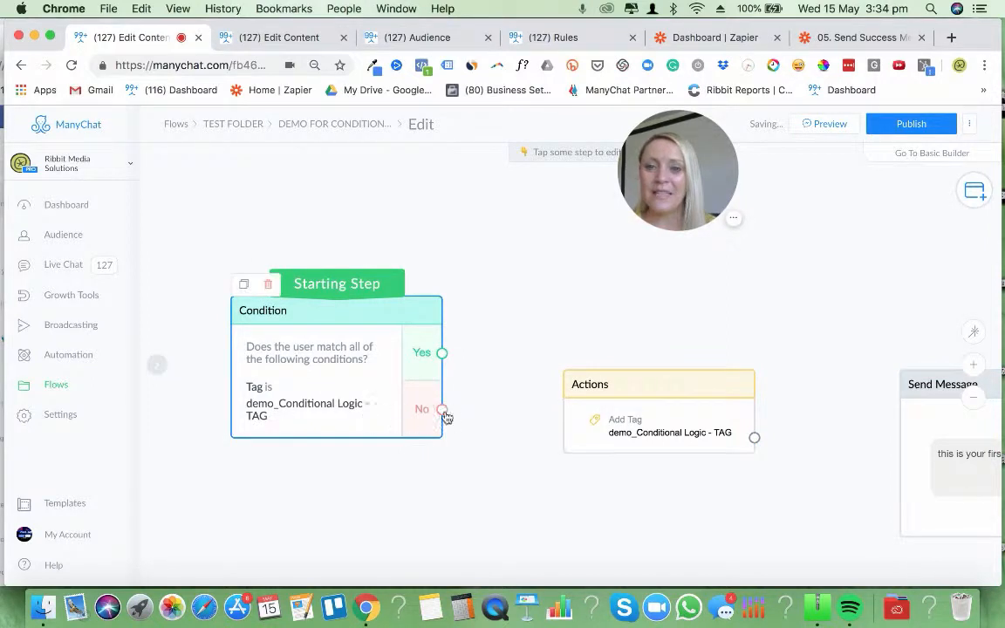
pyautogui.moveTo(442, 409); pyautogui.dragTo(587, 456)
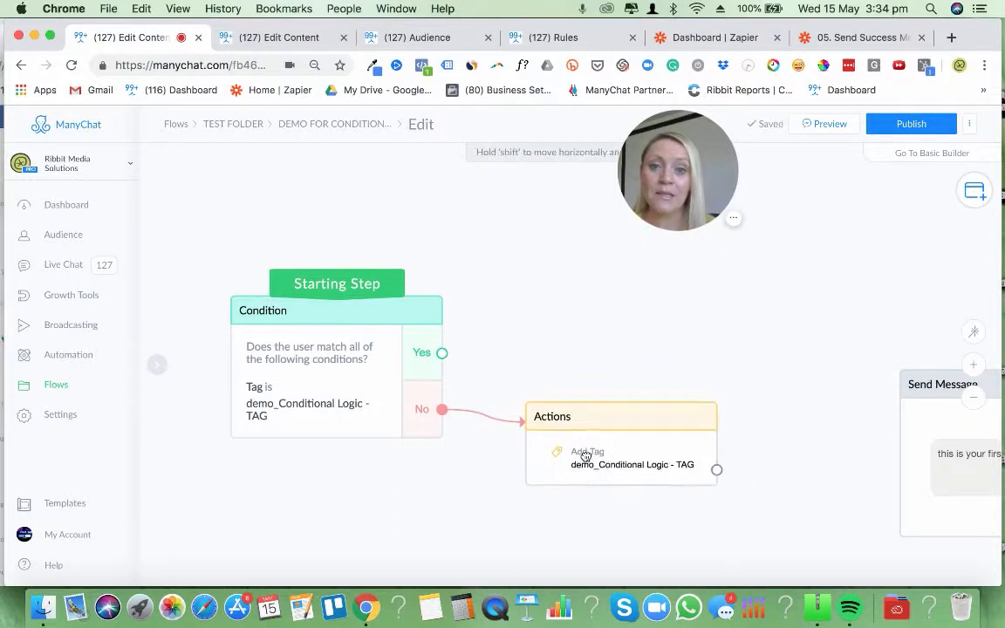
pyautogui.hscroll(3, 672, 478)
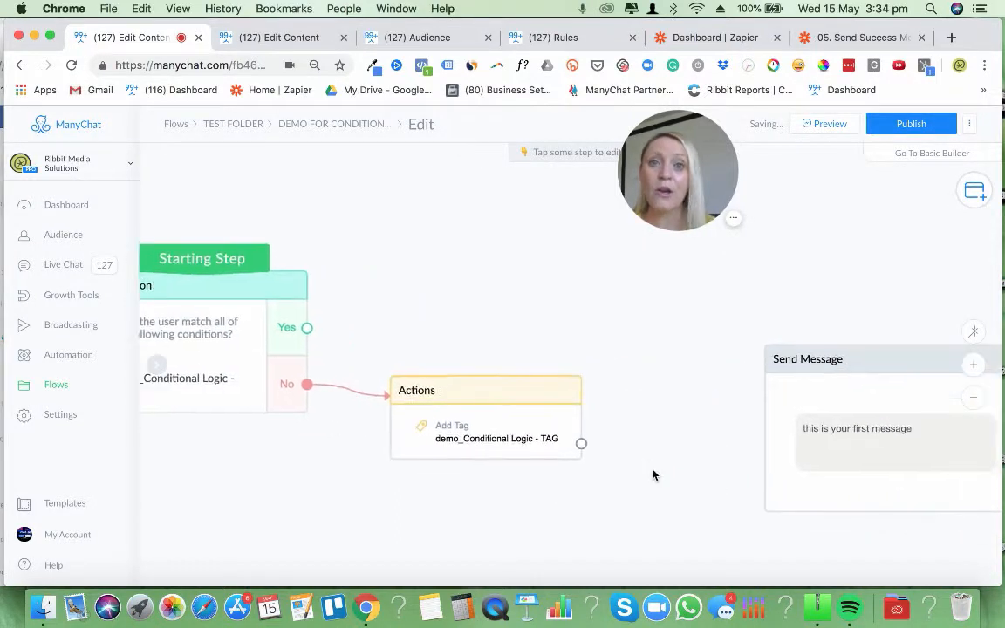
pyautogui.moveTo(582, 444); pyautogui.dragTo(733, 458)
# Duplicate the Actions step, place the copy above the original, and connect the Condition's Yes output to it
pyautogui.hscroll(-5, 426, 489)
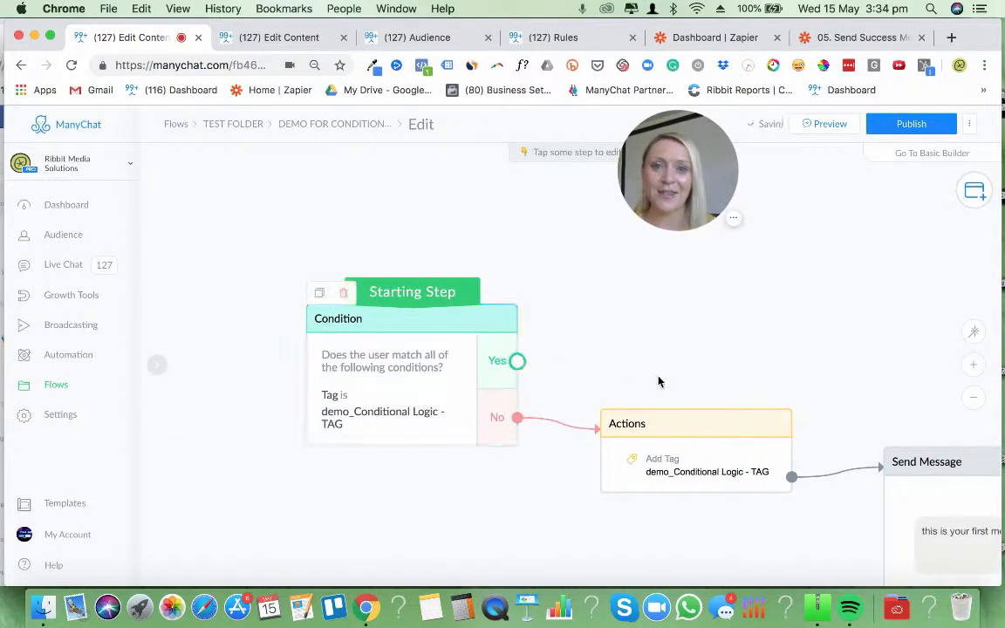
pyautogui.moveTo(657, 381); pyautogui.dragTo(565, 381)
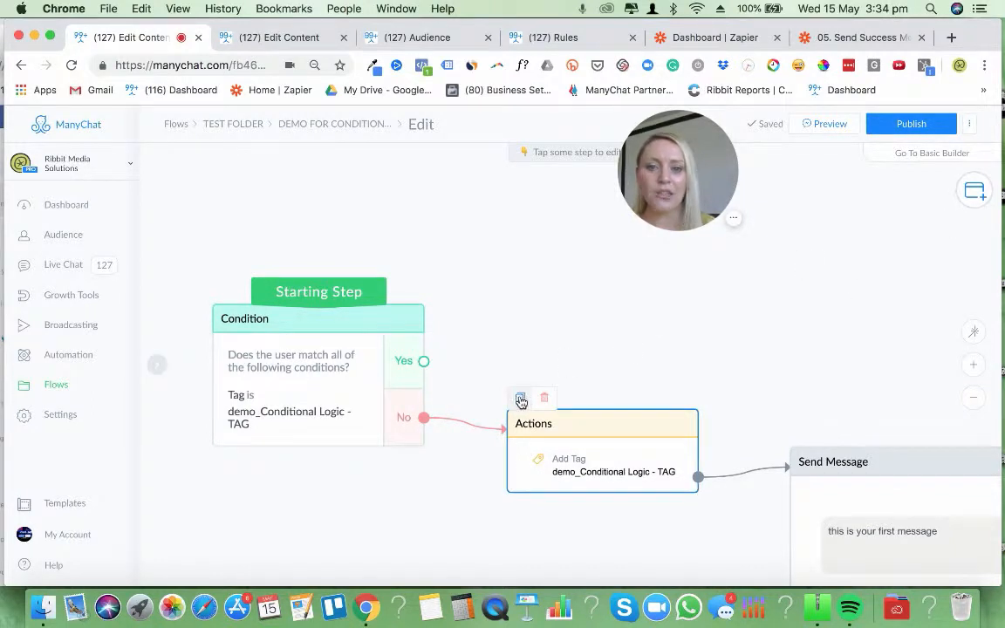
pyautogui.click(523, 400)
pyautogui.moveTo(585, 376); pyautogui.dragTo(533, 300)
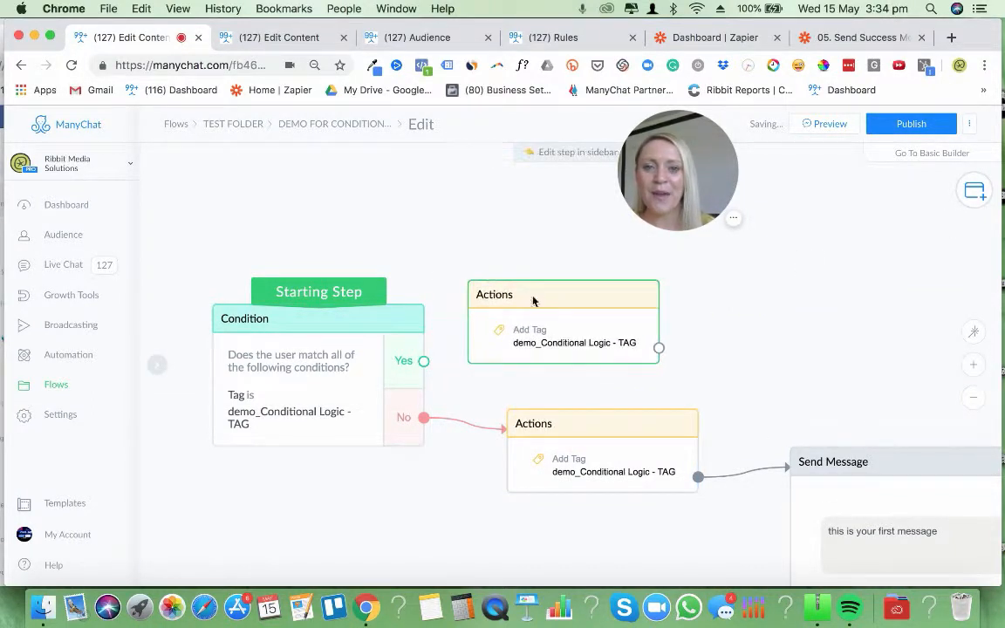
pyautogui.moveTo(425, 361); pyautogui.dragTo(581, 289)
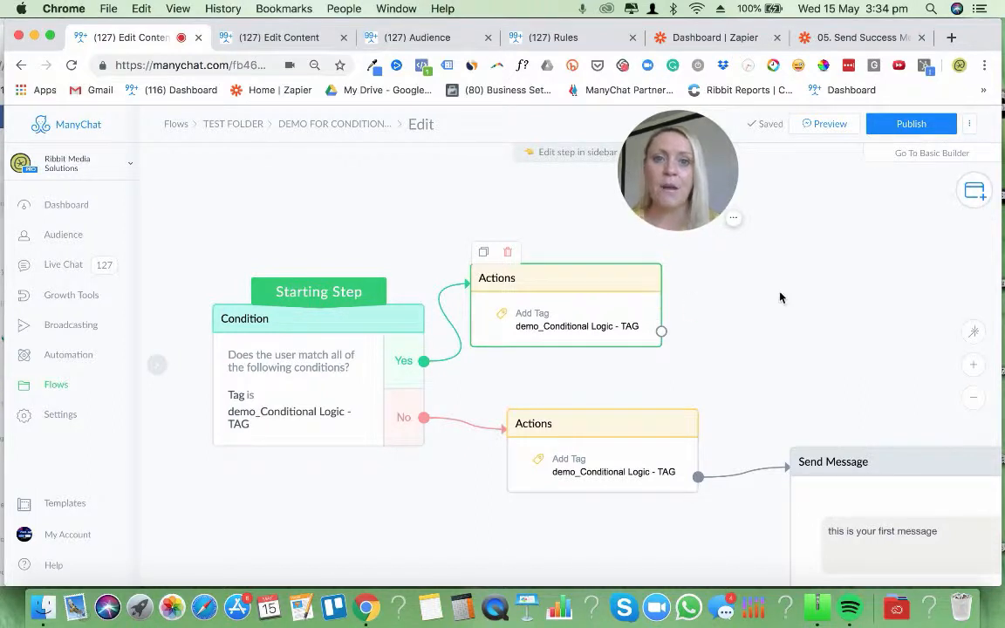
# Arrange the duplicated Actions step directly above the original one, with space for another message beside it
pyautogui.scroll(2, 701, 262)
pyautogui.moveTo(491, 341); pyautogui.dragTo(511, 311)
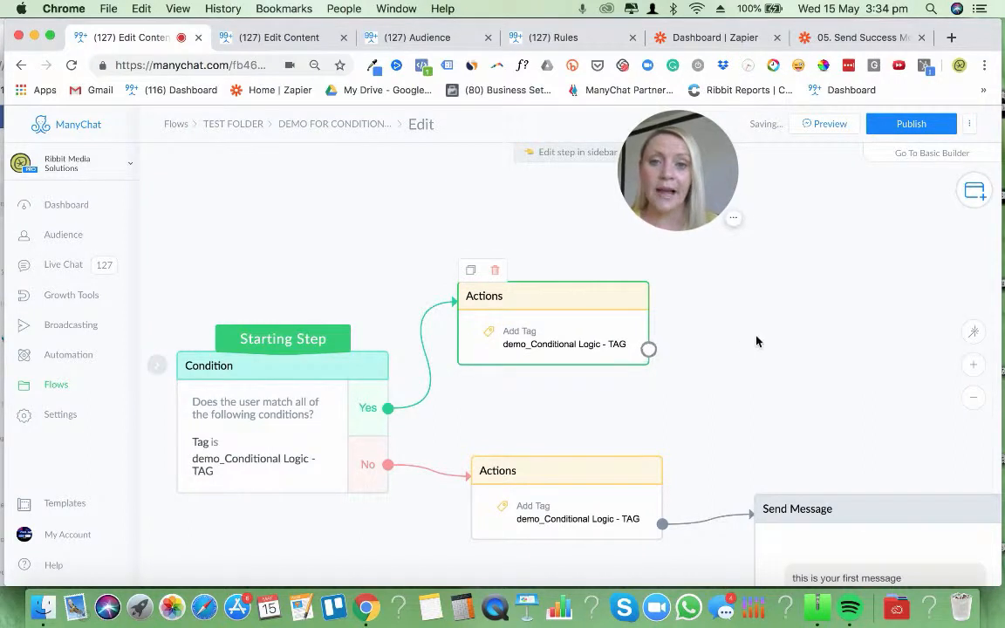
pyautogui.moveTo(757, 338); pyautogui.dragTo(755, 288)
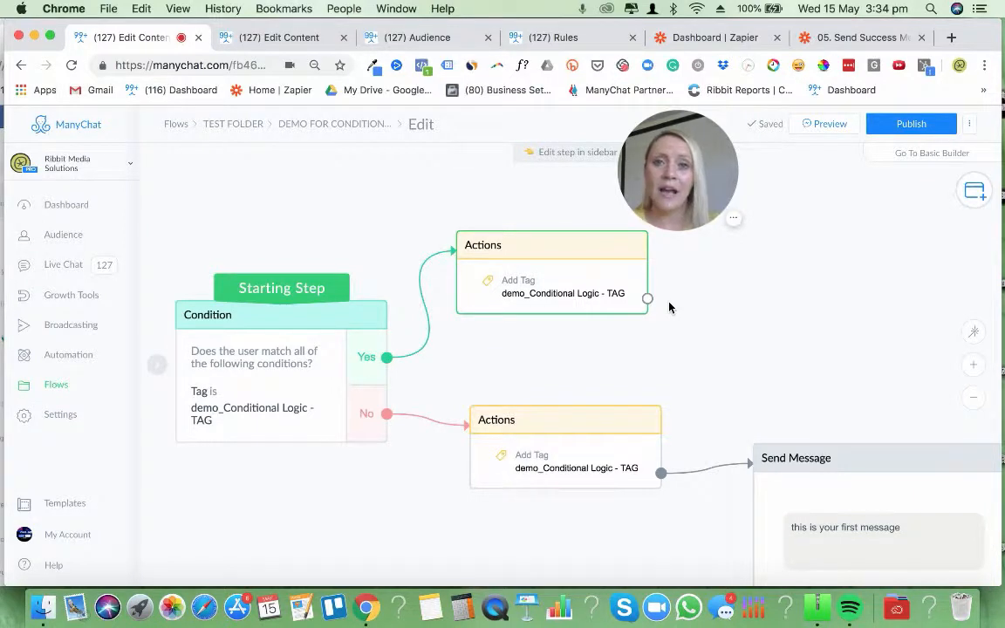
pyautogui.moveTo(713, 316); pyautogui.dragTo(635, 393)
pyautogui.moveTo(472, 334); pyautogui.dragTo(485, 320)
pyautogui.moveTo(742, 361); pyautogui.dragTo(753, 331)
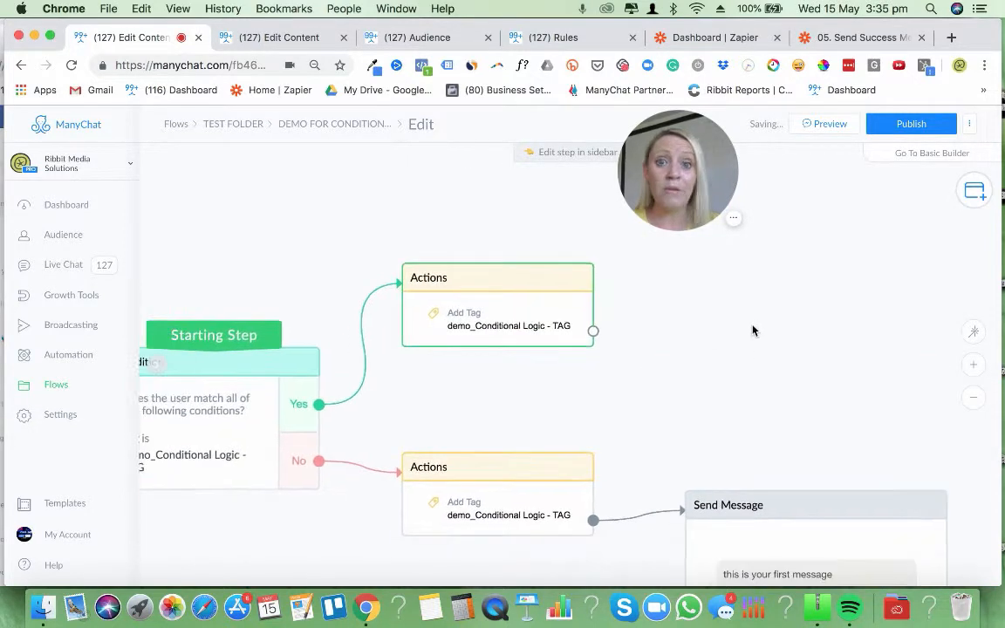
# Add a new Send Message step beside the Yes-branch Actions step and connect that step's output to it
pyautogui.click(974, 190)
pyautogui.click(774, 178)
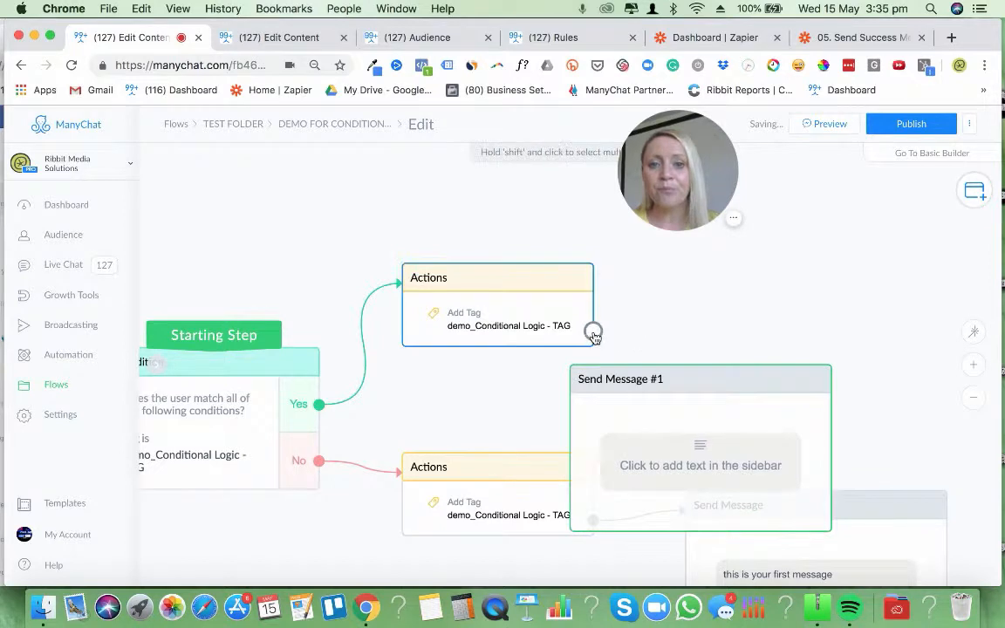
pyautogui.moveTo(593, 331); pyautogui.dragTo(600, 384)
# Enter "Welcome back message" as the text of Send Message #1
pyautogui.click(774, 351)
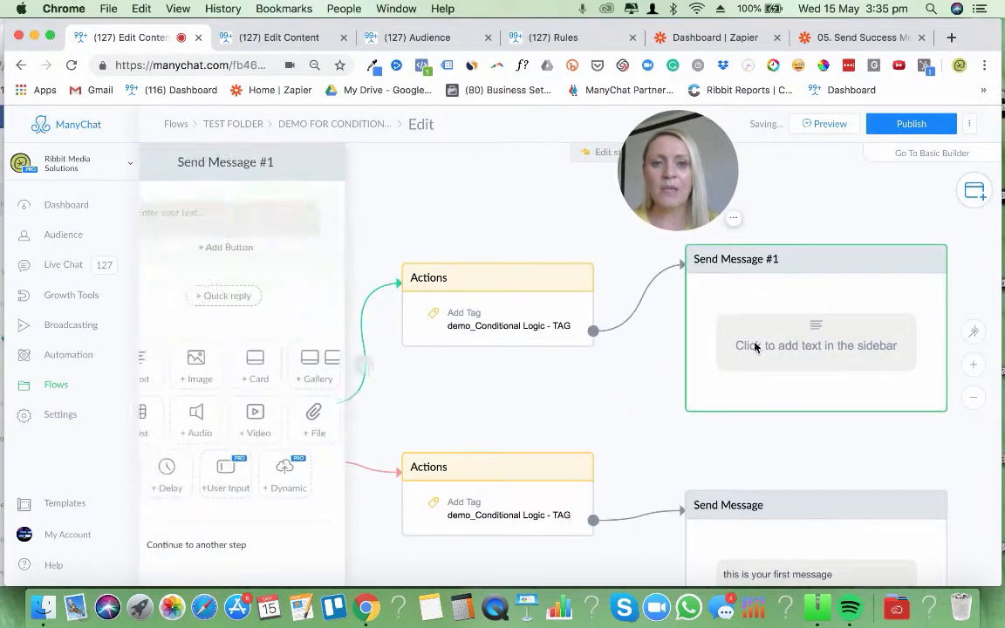
pyautogui.write('elcom')
pyautogui.press('BackSpace')
pyautogui.press('BackSpace')
pyautogui.press('BackSpace')
pyautogui.press('BackSpace')
pyautogui.press('BackSpace')
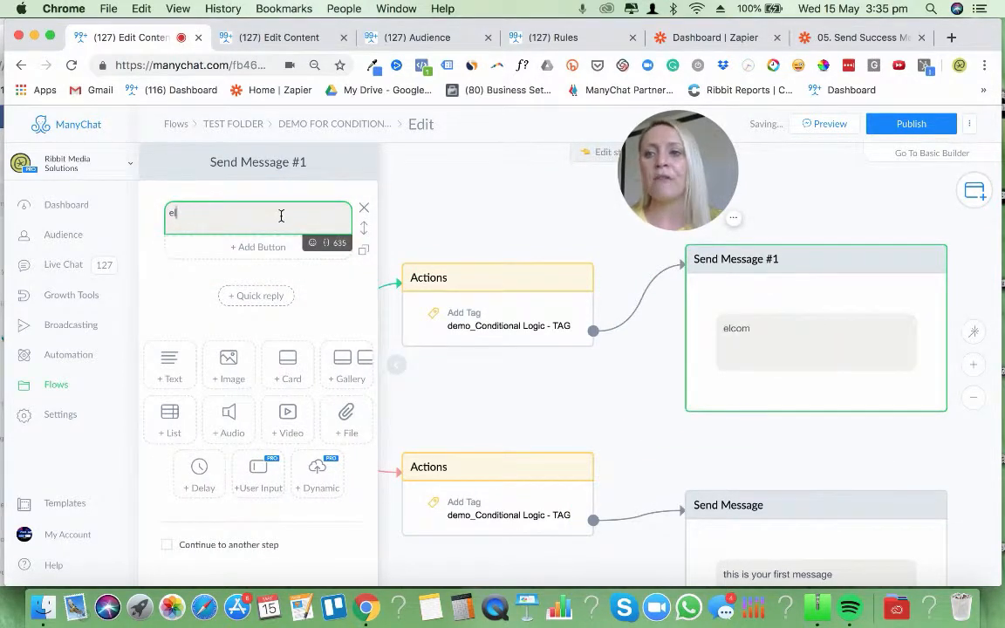
pyautogui.write('W')
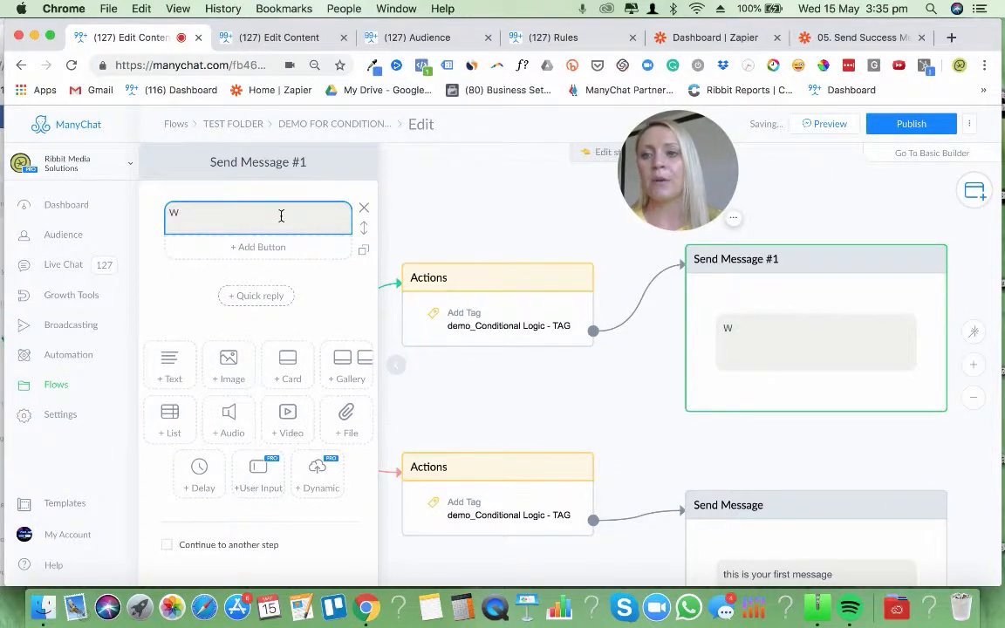
pyautogui.click(248, 215)
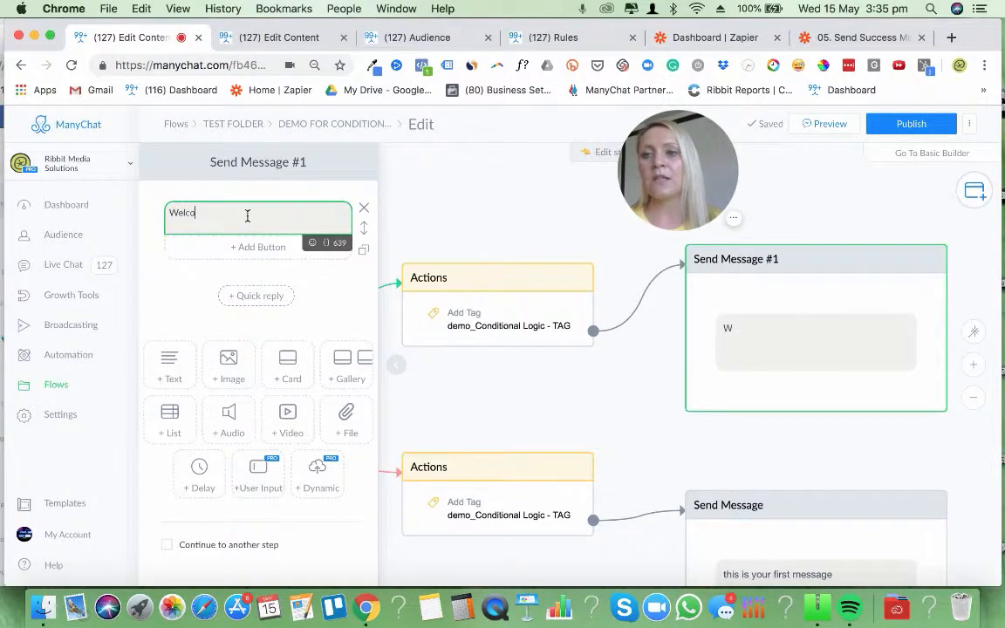
pyautogui.write('elcom')
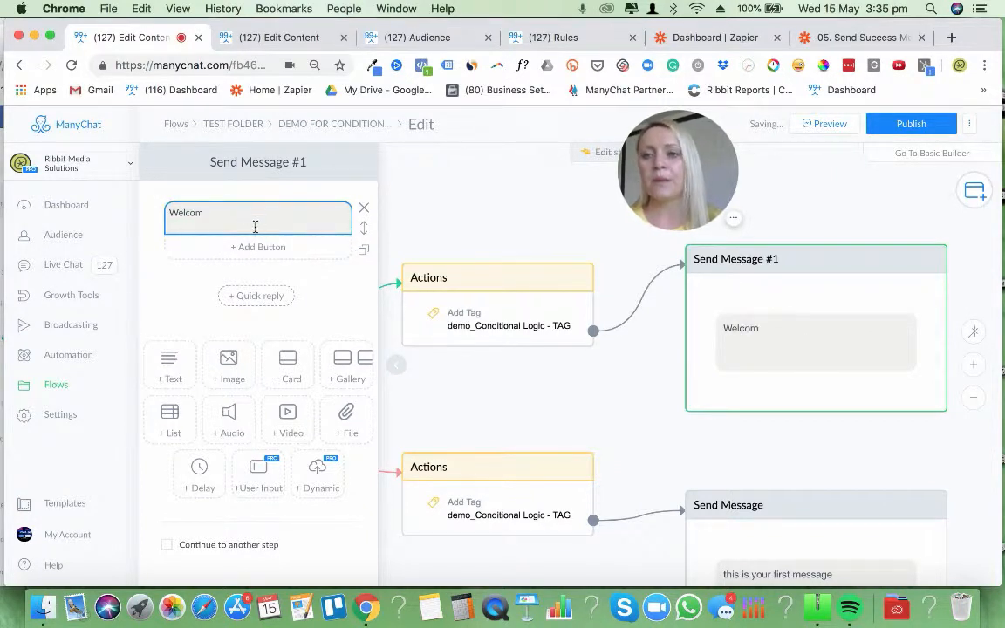
pyautogui.click(242, 214)
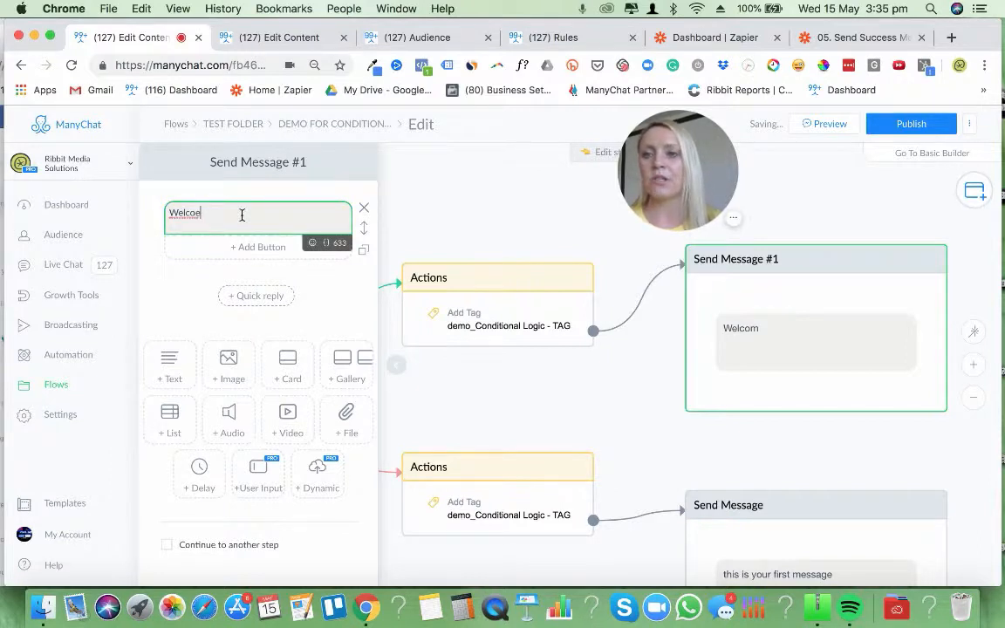
pyautogui.write('e back message')
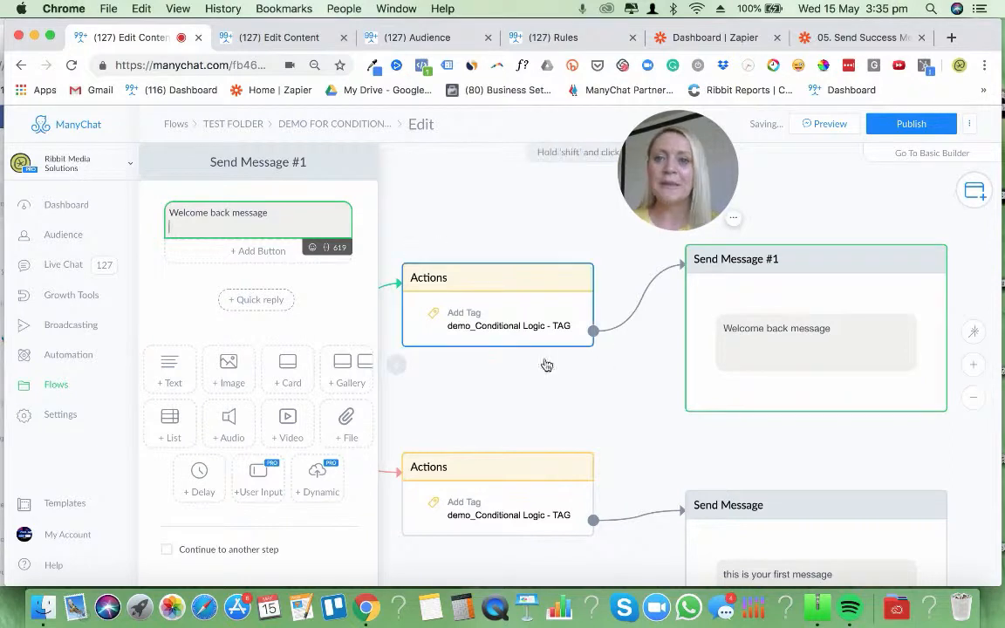
pyautogui.click(637, 424)
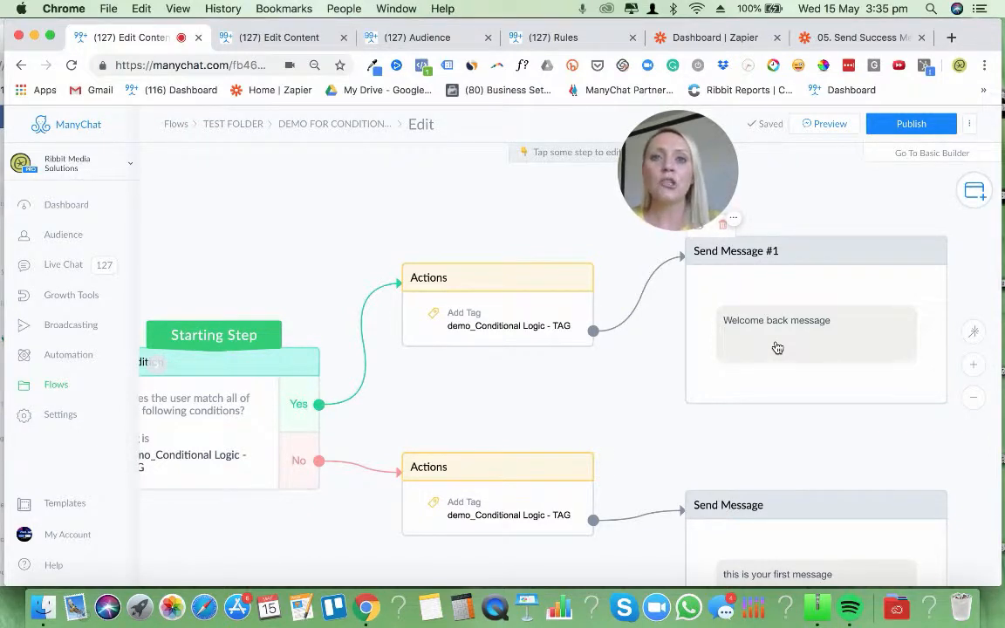
# Insert the First Name field after "Welcome back message" in Send Message #1, separated by a space
pyautogui.click(777, 347)
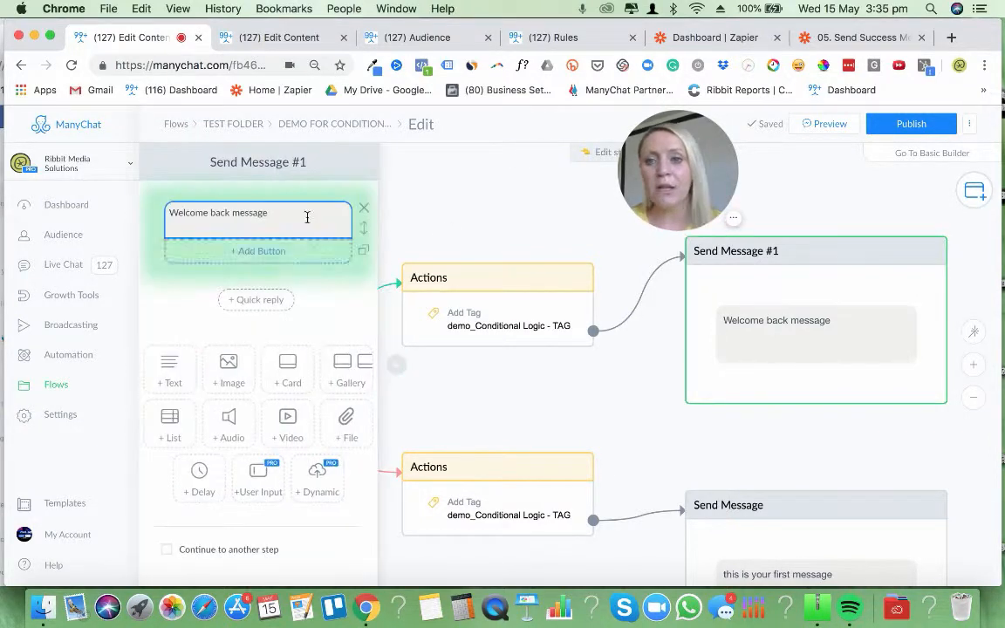
pyautogui.click(296, 209)
pyautogui.click(327, 248)
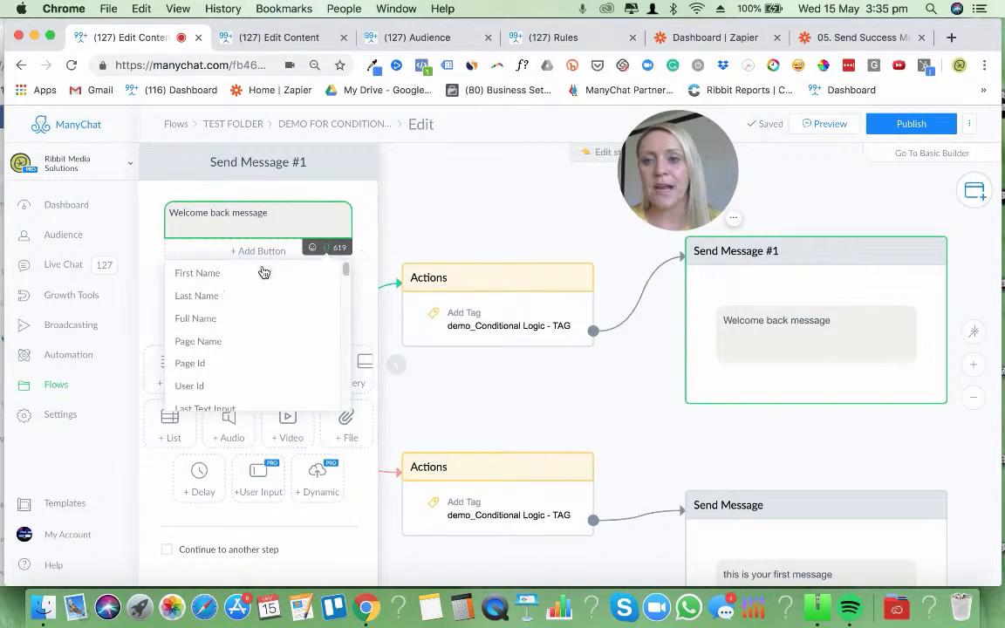
pyautogui.click(261, 270)
pyautogui.click(206, 220)
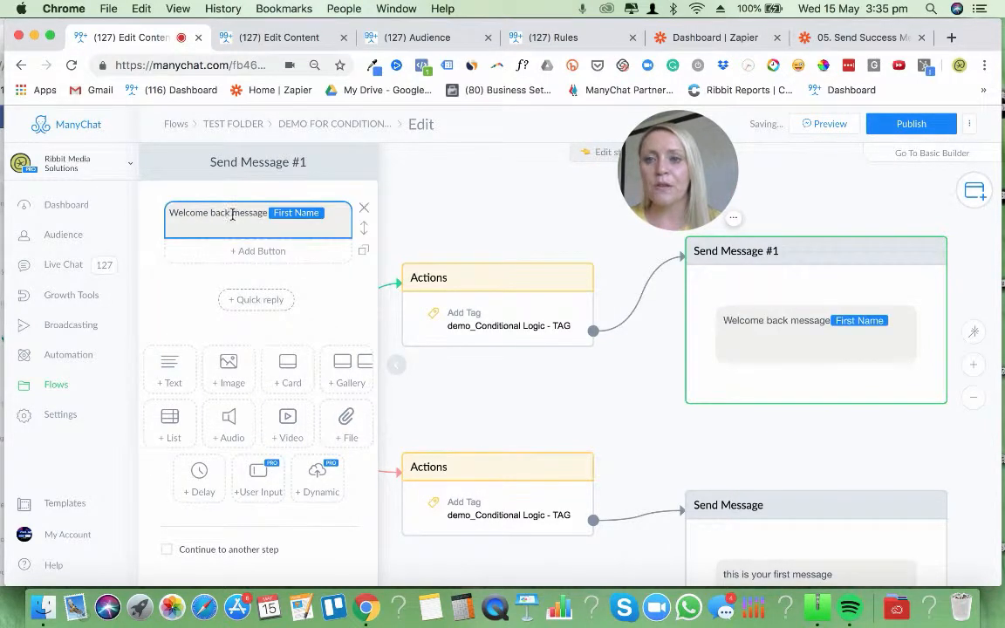
pyautogui.click(253, 215)
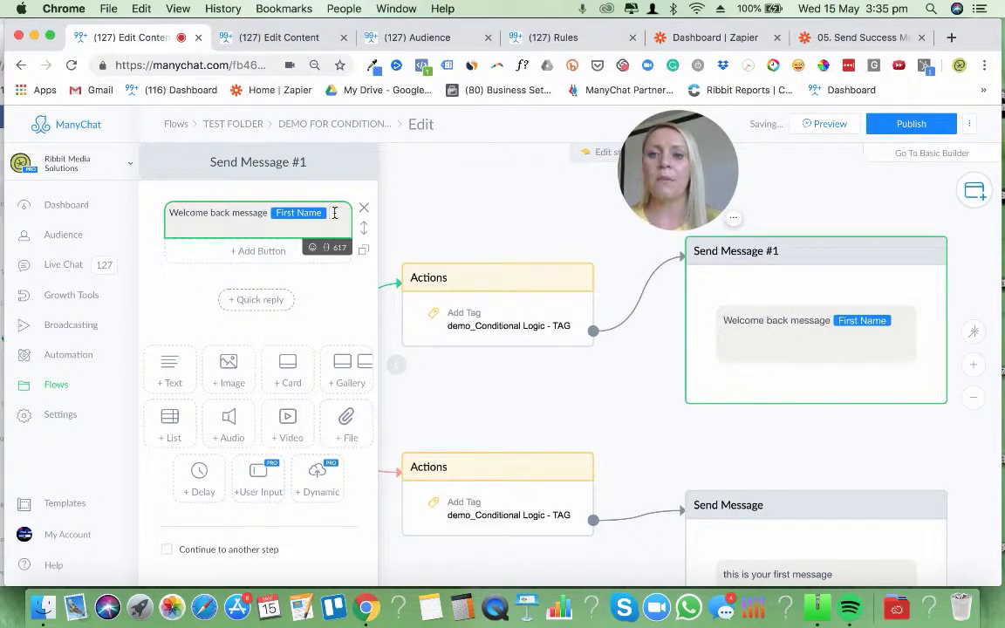
# Find the waving hand emoji with the search word "wave" and add it after the First Name field
pyautogui.press('ctrl+super+space')
pyautogui.write('wave')
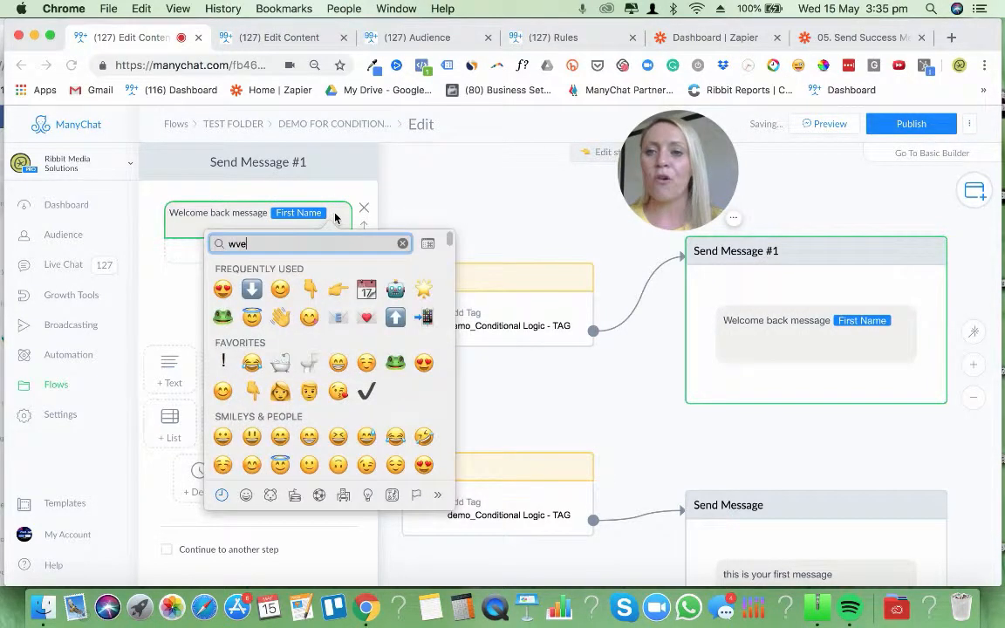
pyautogui.press('BackSpace')
pyautogui.press('BackSpace')
pyautogui.write('ave')
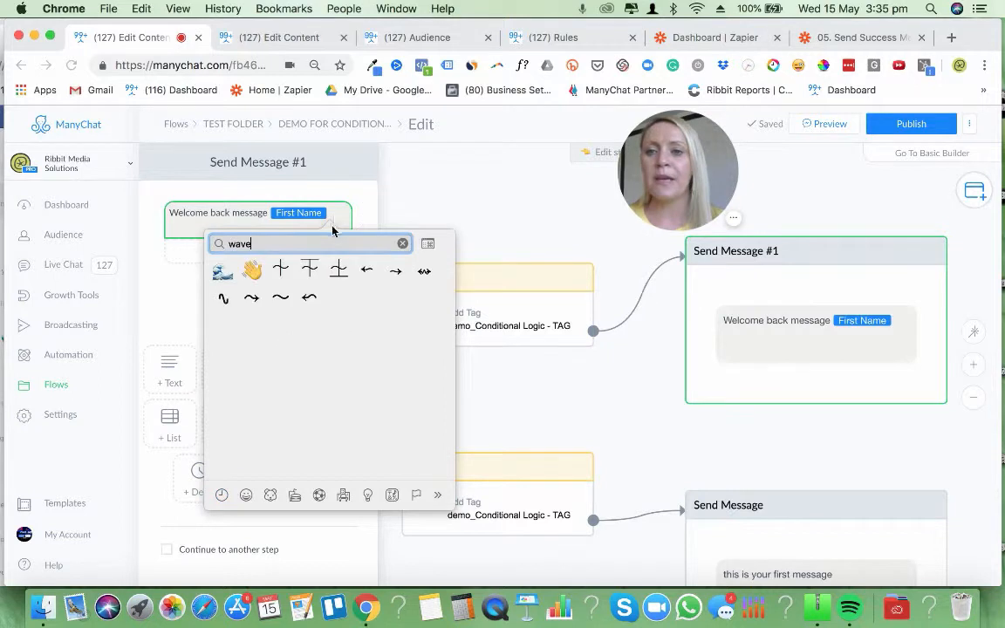
pyautogui.click(251, 271)
pyautogui.click(835, 427)
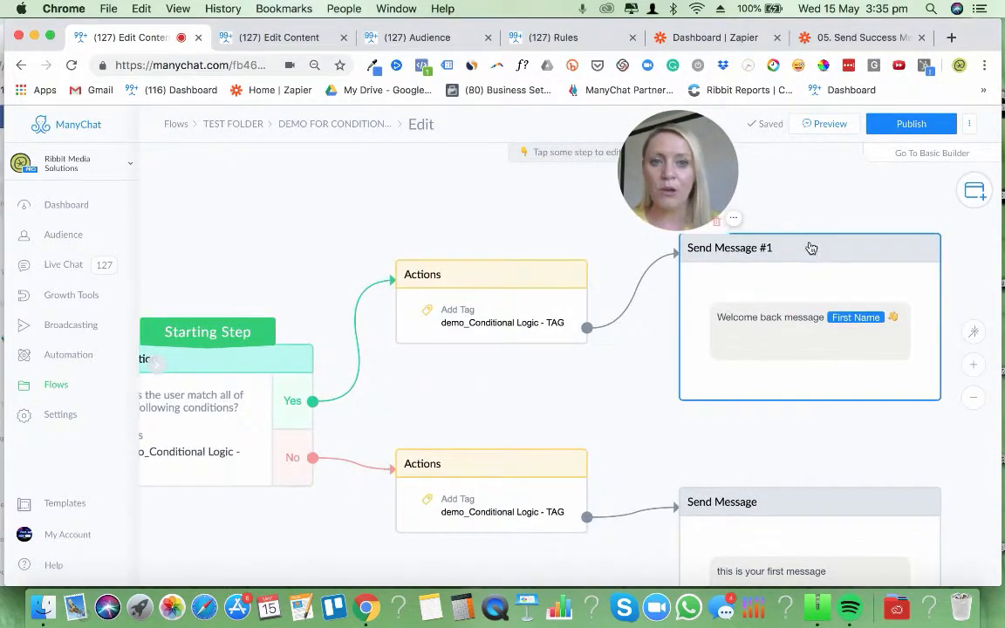
# Change the tag added by the Yes-branch Actions step to demo_Conditional Logic_Returning
pyautogui.click(973, 402)
pyautogui.click(527, 343)
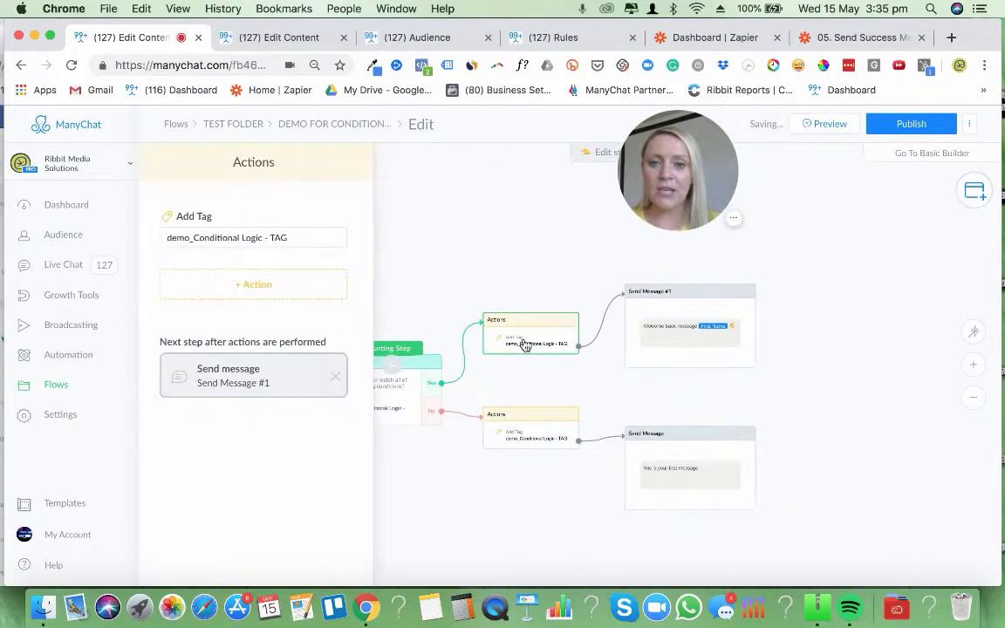
pyautogui.click(294, 237)
pyautogui.press('BackSpace')
pyautogui.press('BackSpace')
pyautogui.press('BackSpace')
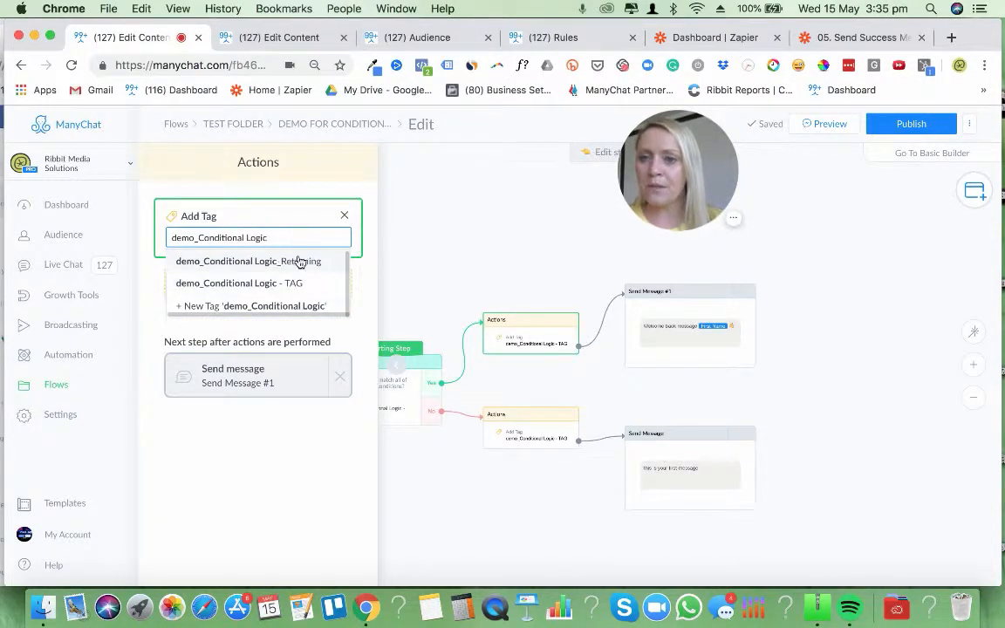
pyautogui.click(283, 262)
pyautogui.click(816, 375)
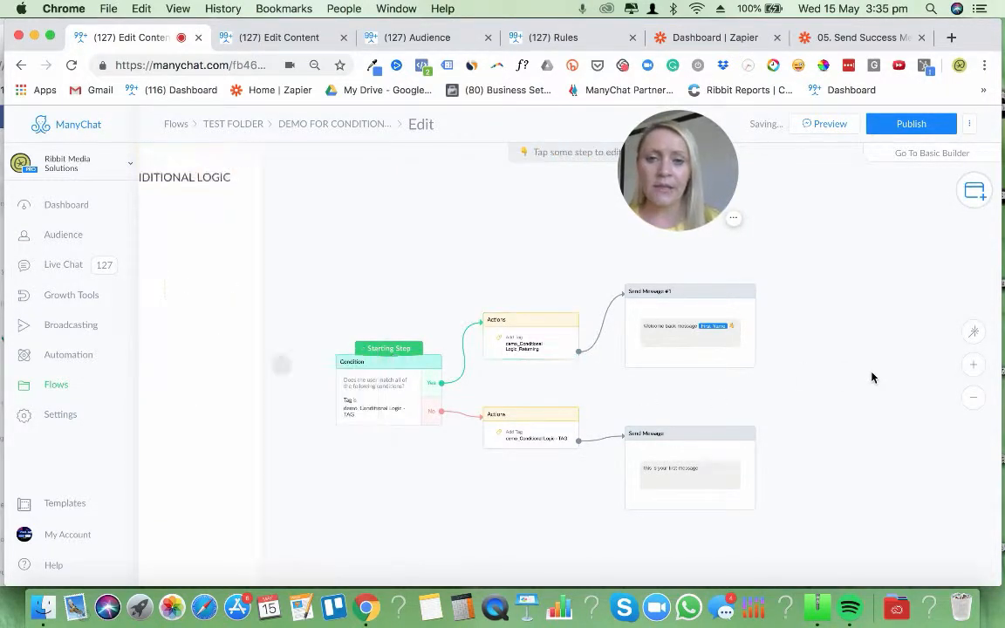
# Spread the flow's steps apart so the Yes and No branches are clearly separated, with both Actions steps vertically aligned
pyautogui.moveTo(358, 400); pyautogui.dragTo(304, 368)
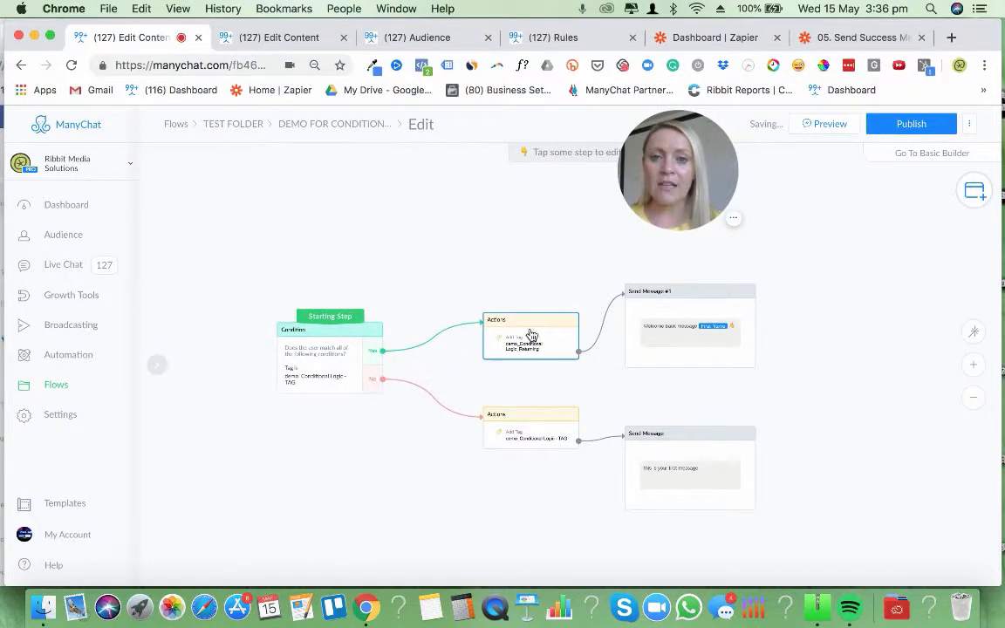
pyautogui.moveTo(523, 335); pyautogui.dragTo(523, 307)
pyautogui.moveTo(523, 421); pyautogui.dragTo(498, 436)
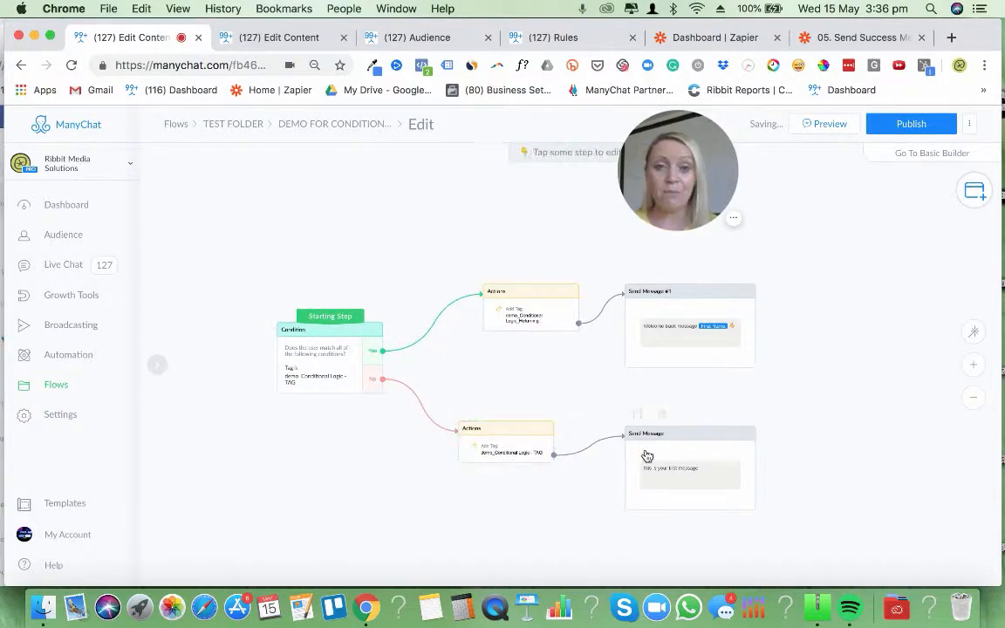
pyautogui.moveTo(648, 457); pyautogui.dragTo(643, 475)
pyautogui.moveTo(665, 328); pyautogui.dragTo(668, 310)
pyautogui.moveTo(886, 312); pyautogui.dragTo(872, 294)
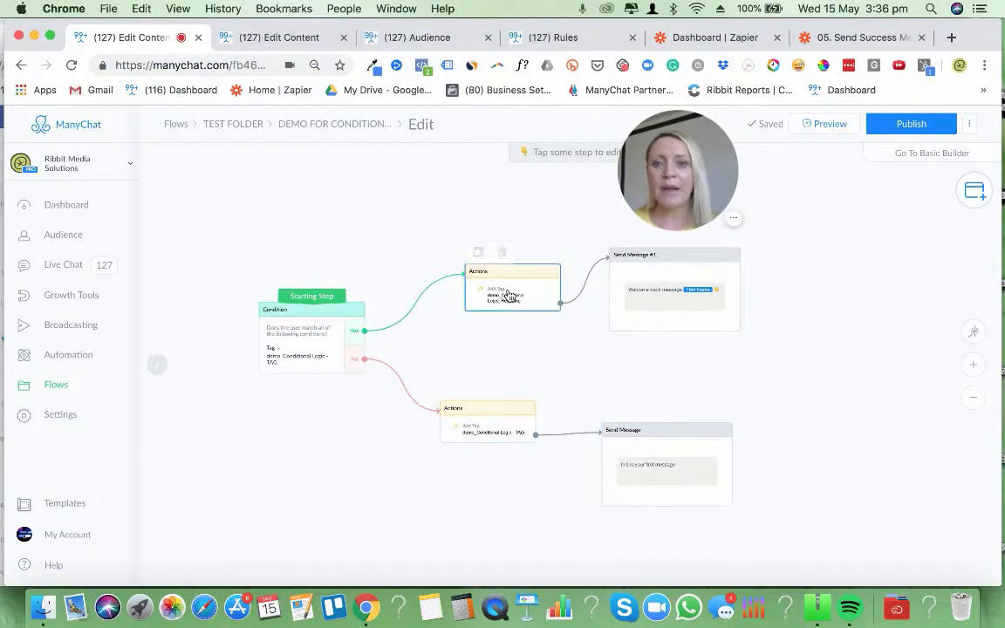
pyautogui.moveTo(488, 275); pyautogui.dragTo(464, 275)
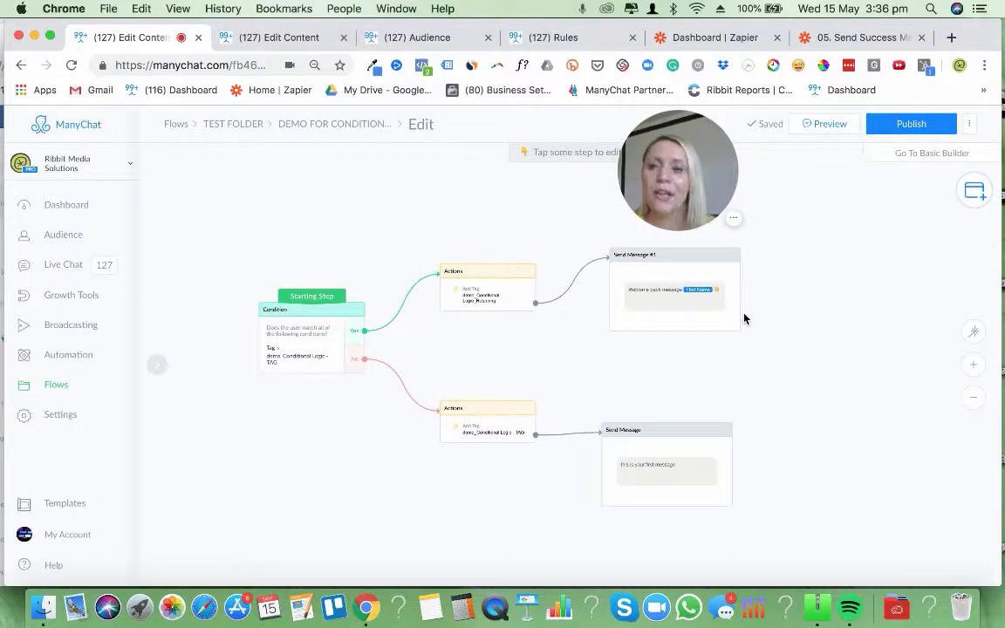
# Switch to the Bot Contract Database flow and examine its starting condition, Yes and No branches, and follow-up steps
pyautogui.click(292, 37)
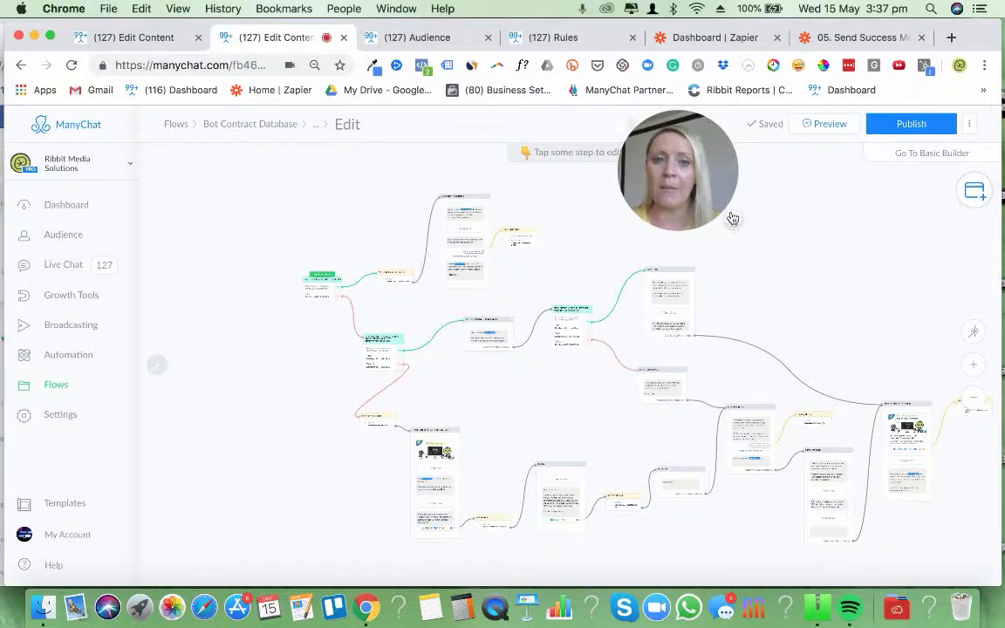
pyautogui.click(974, 364)
pyautogui.click(975, 367)
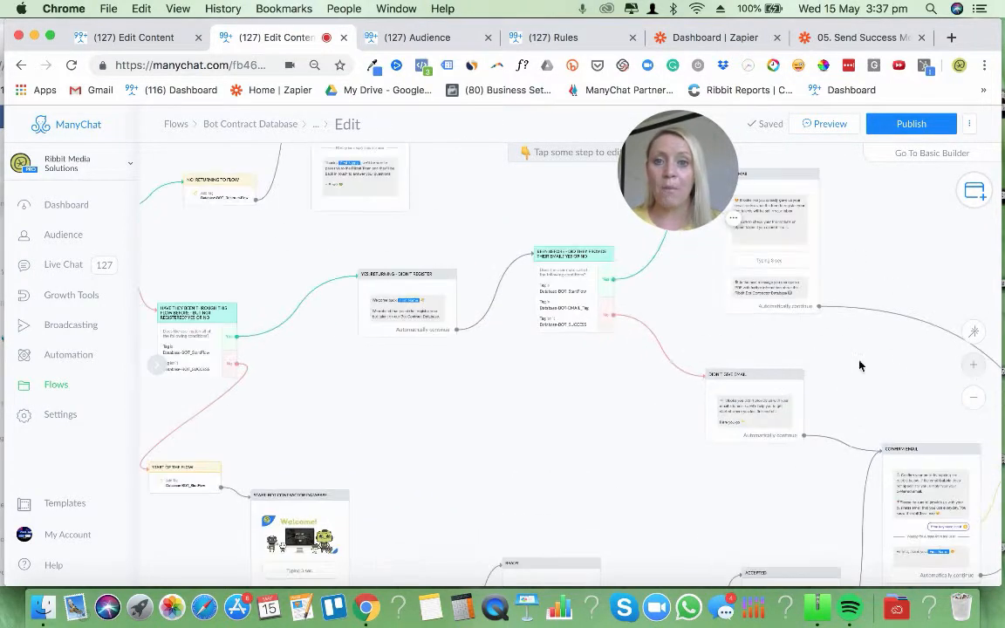
pyautogui.moveTo(444, 387); pyautogui.dragTo(714, 430)
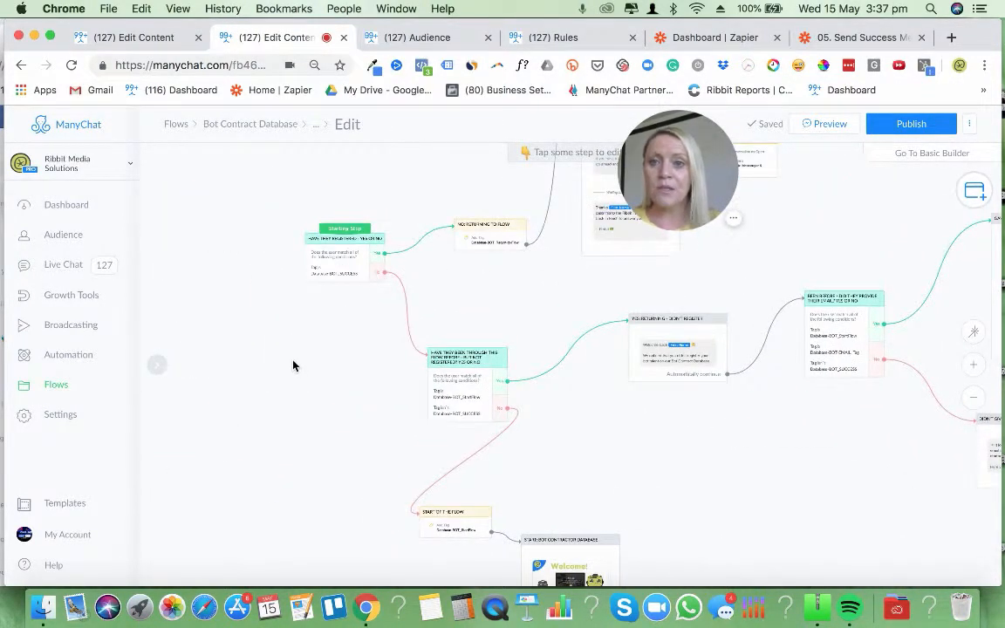
pyautogui.moveTo(294, 364); pyautogui.dragTo(231, 150)
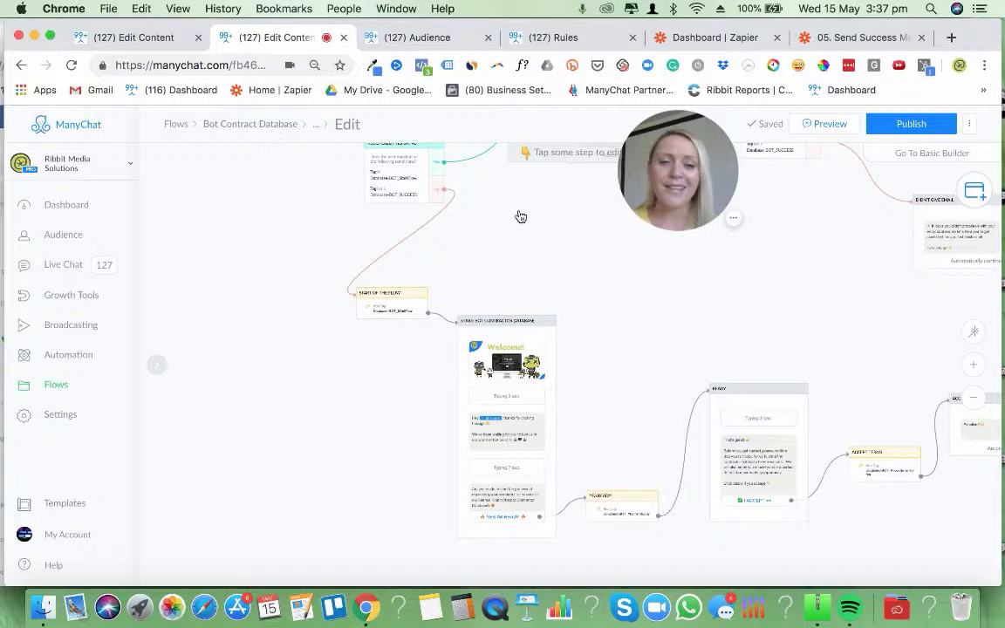
pyautogui.moveTo(637, 331); pyautogui.dragTo(695, 455)
pyautogui.moveTo(679, 378); pyautogui.dragTo(553, 487)
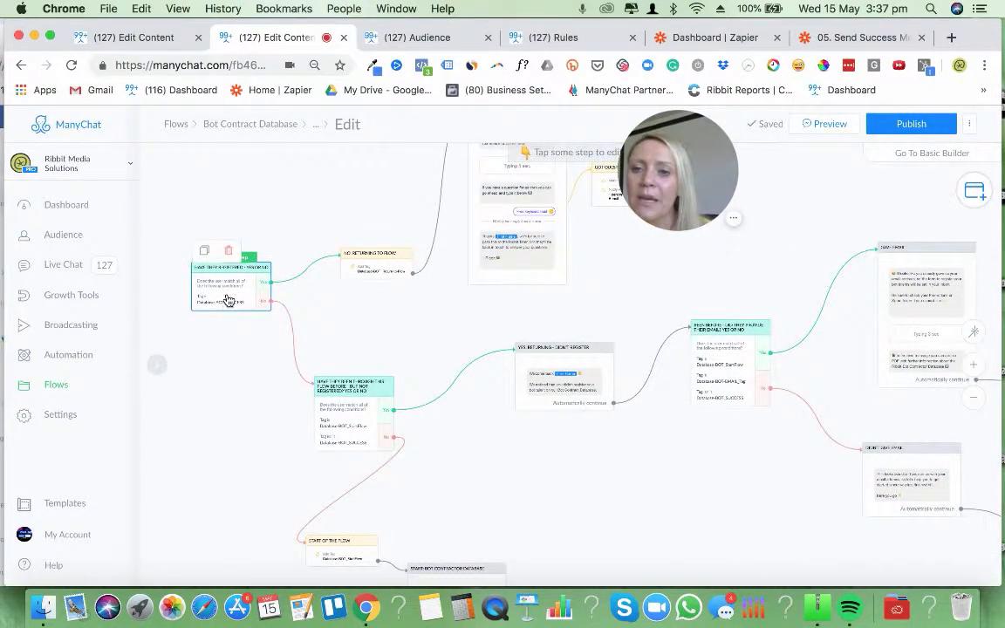
pyautogui.hscroll(-5, 227, 300)
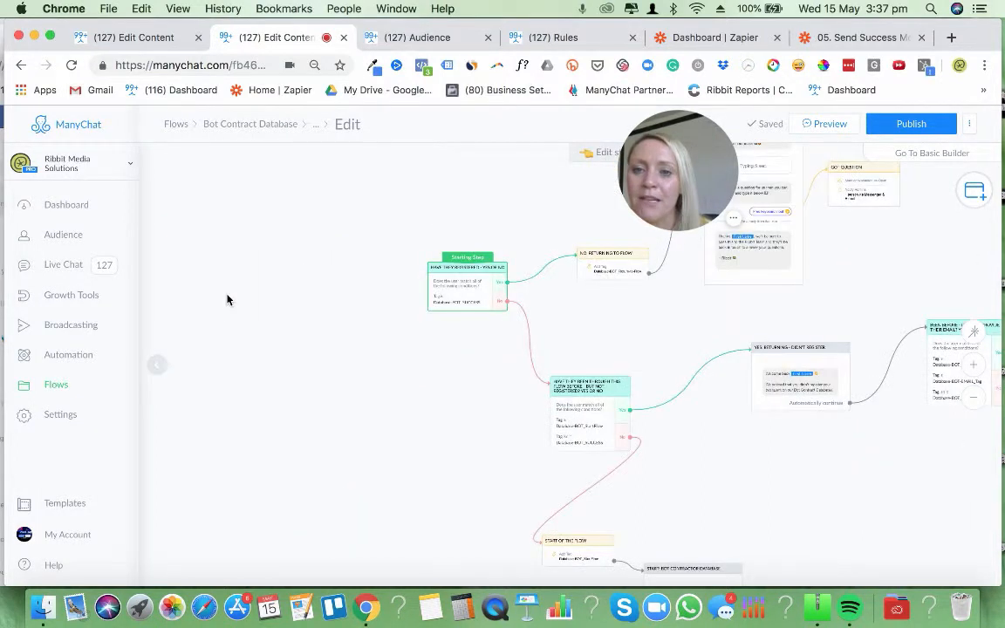
# Inspect the tag condition in the HAVE THEY REGISTERED starting step and the tag added by the NO: RETURNING TO FLOW step
pyautogui.click(437, 290)
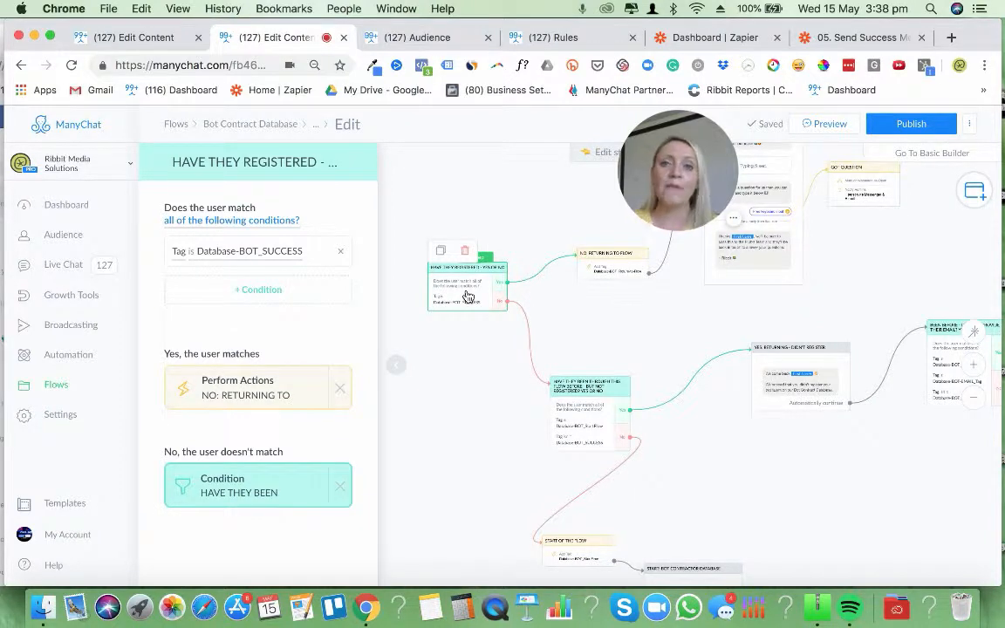
pyautogui.moveTo(632, 327); pyautogui.dragTo(515, 415)
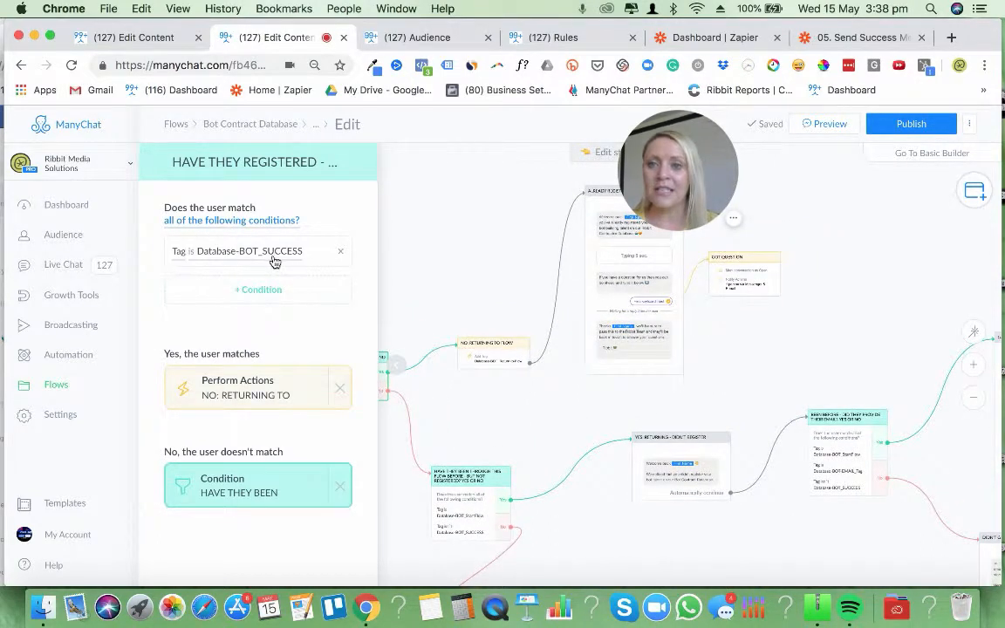
pyautogui.click(564, 428)
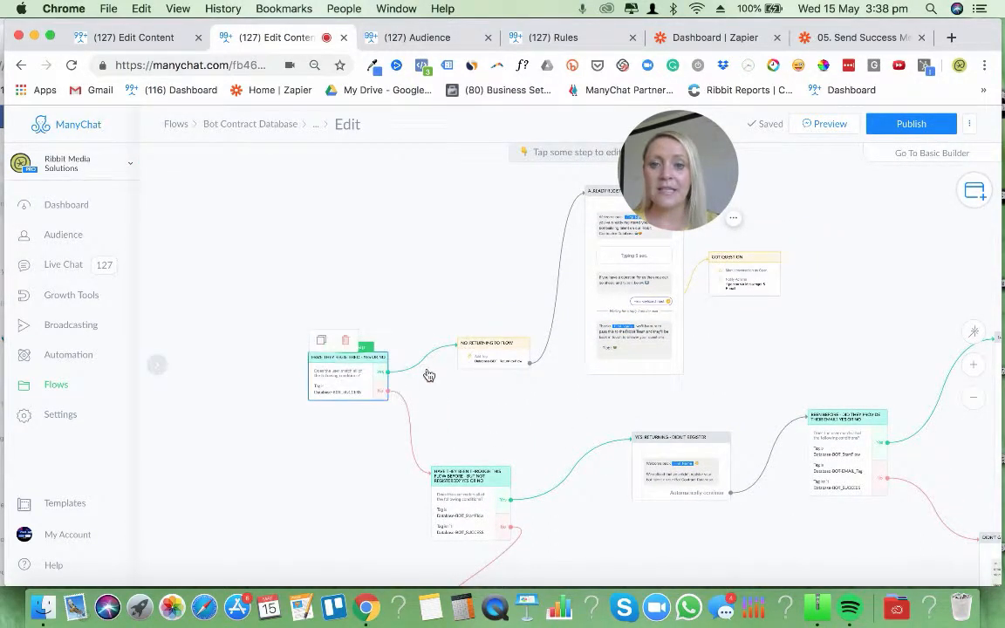
pyautogui.click(501, 361)
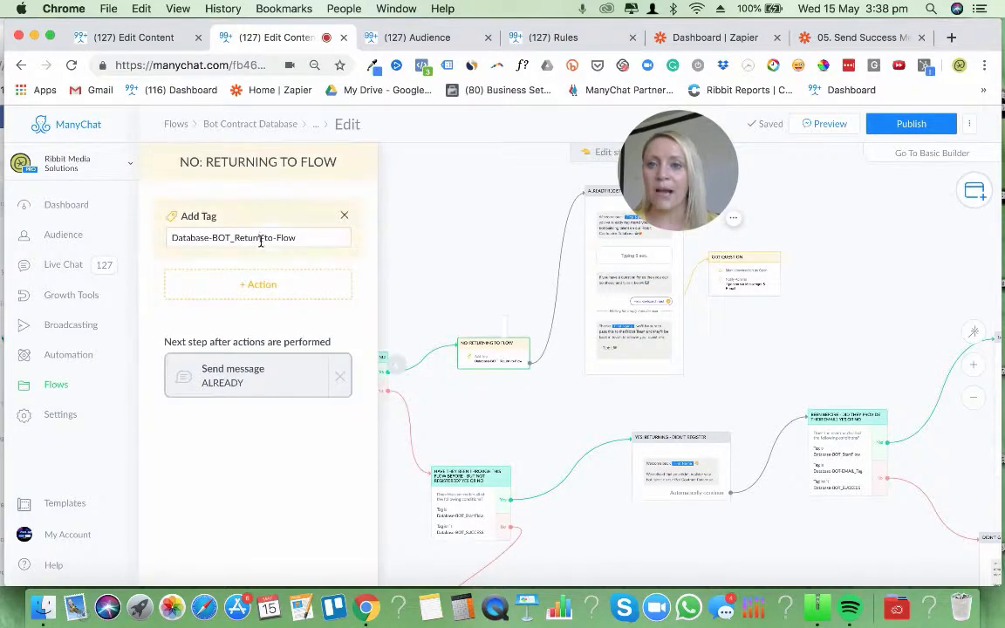
pyautogui.click(596, 395)
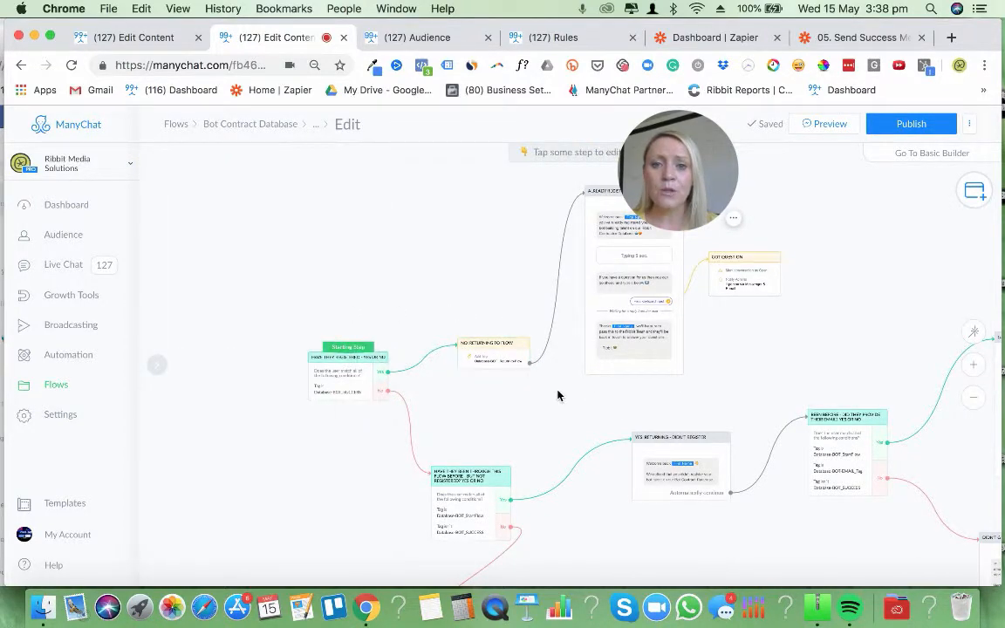
# Read through the ALREADY REGISTERED message and inspect the reply settings of its question prompt
pyautogui.moveTo(558, 395); pyautogui.dragTo(496, 410)
pyautogui.click(601, 249)
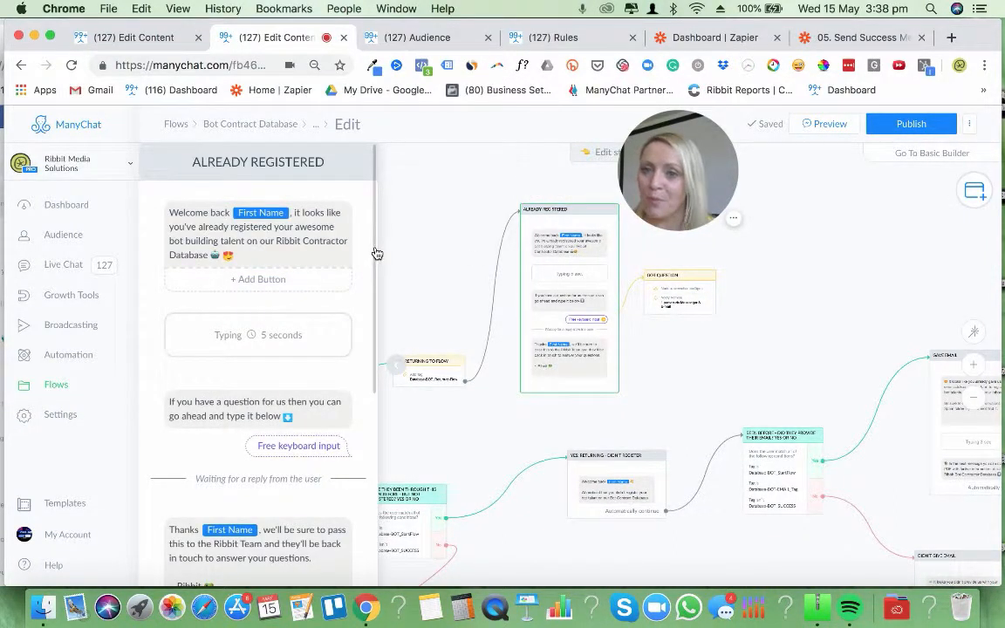
pyautogui.scroll(-2, 372, 253)
pyautogui.scroll(-5, 365, 283)
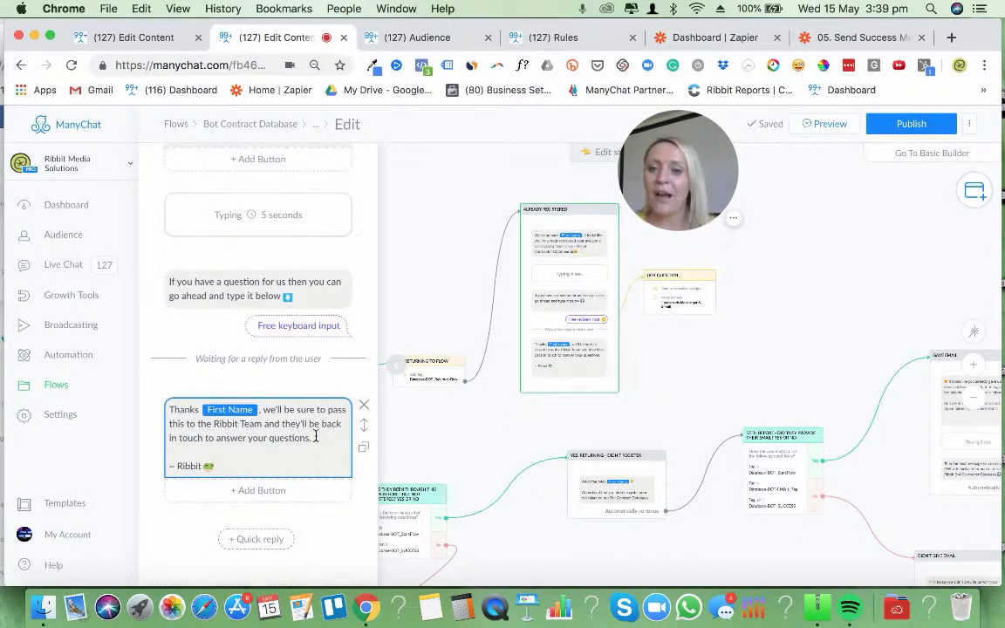
pyautogui.click(260, 292)
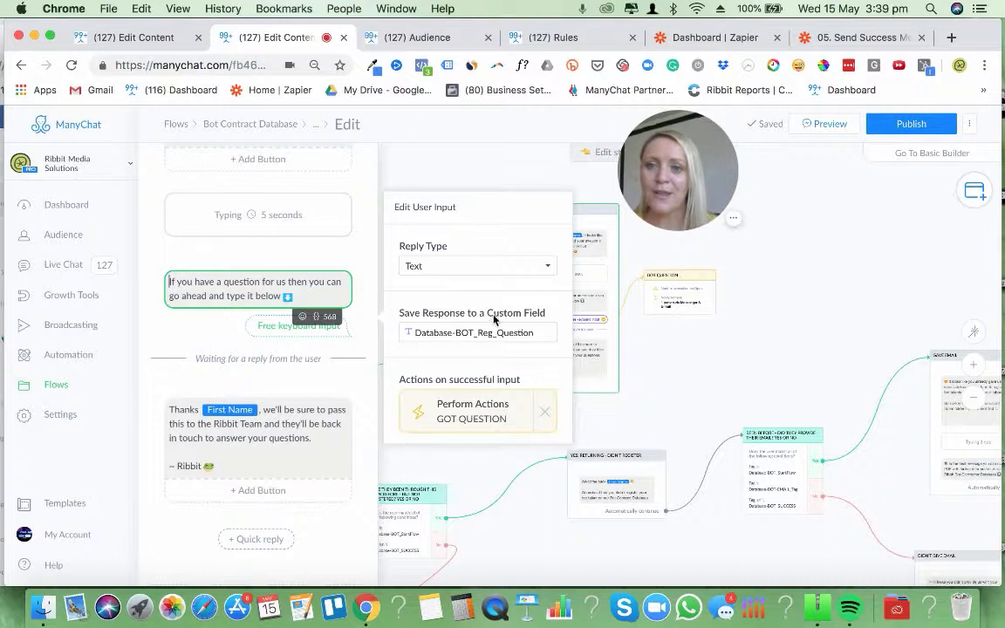
# Examine the Notify Admins action in the GOT QUESTION step, including its notification text, recipients and the fields available for insertion
pyautogui.click(694, 301)
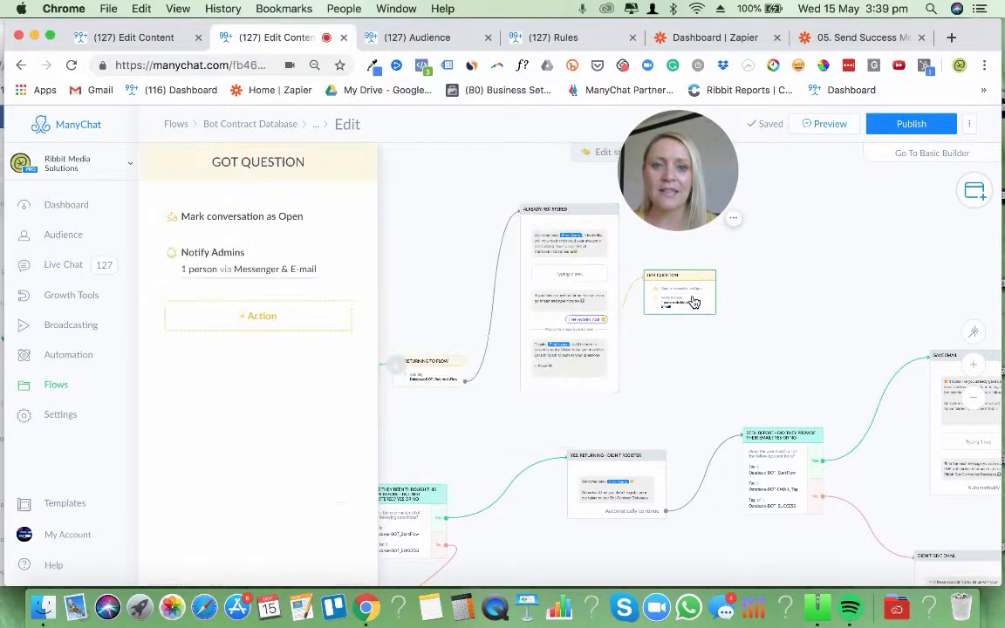
pyautogui.click(245, 275)
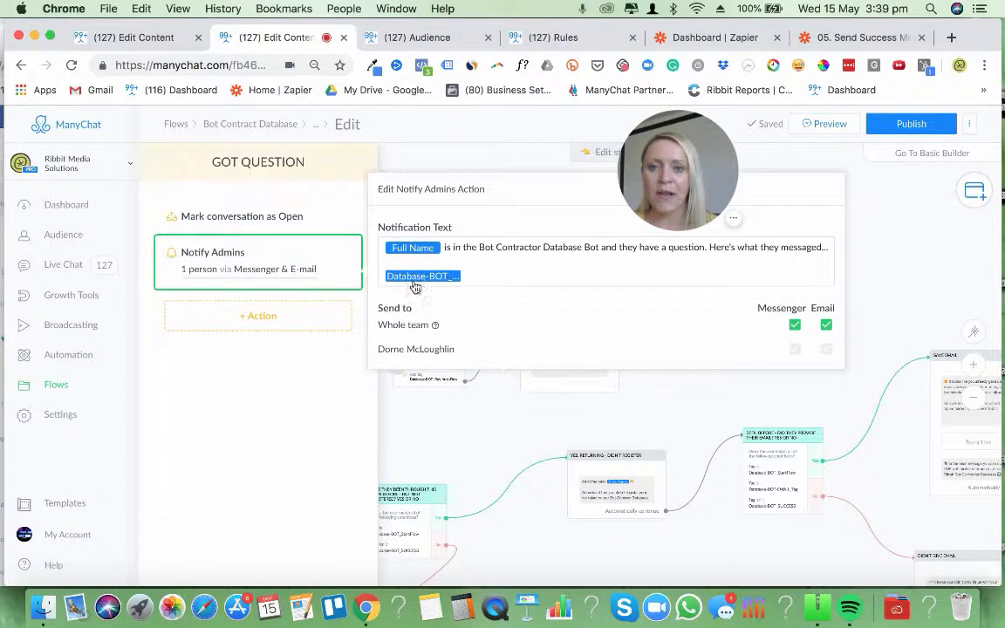
pyautogui.click(720, 280)
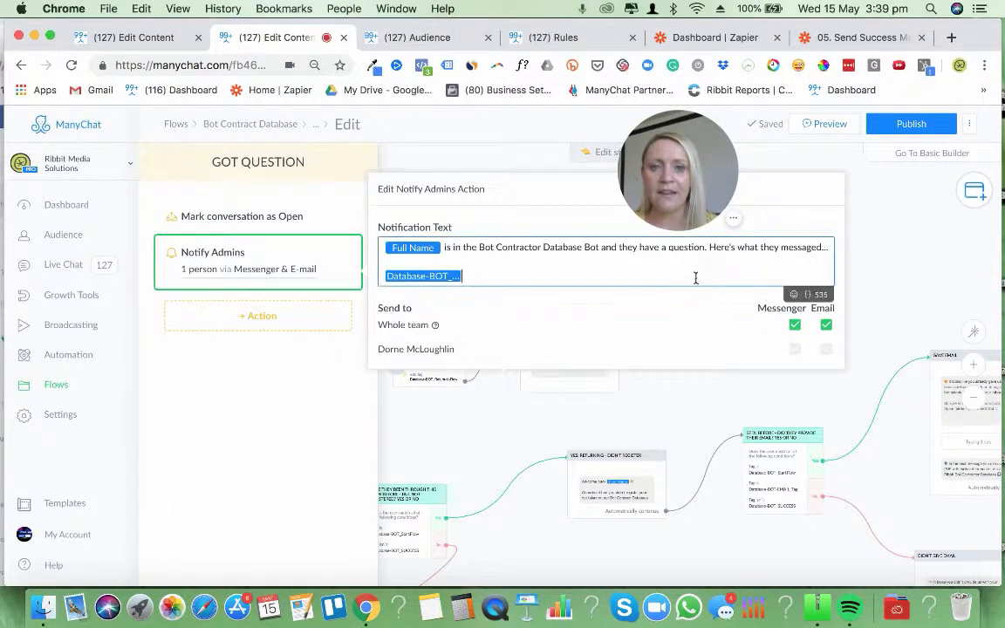
pyautogui.click(807, 296)
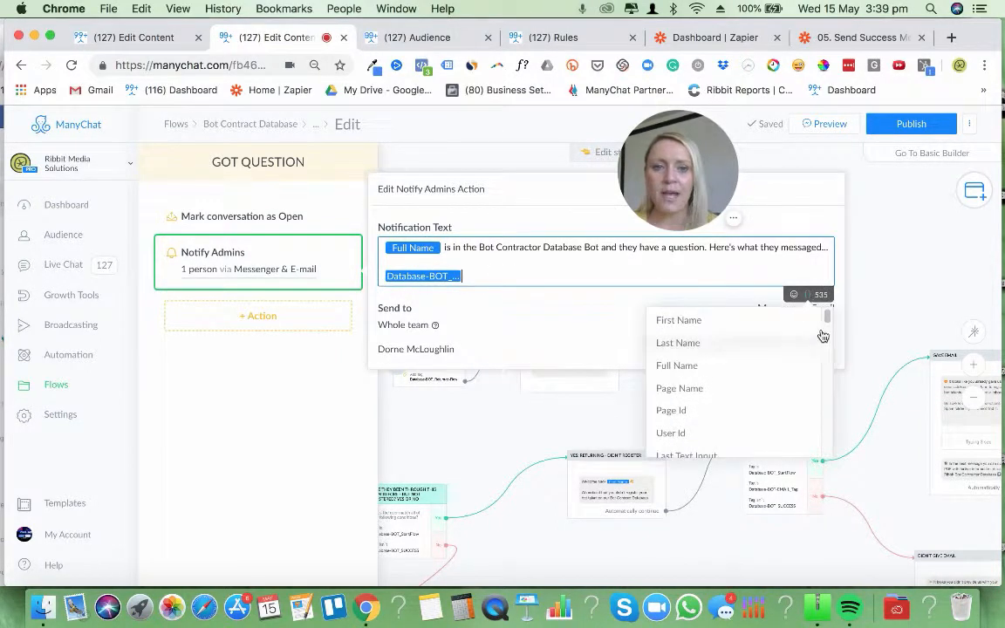
pyautogui.moveTo(824, 314); pyautogui.dragTo(826, 342)
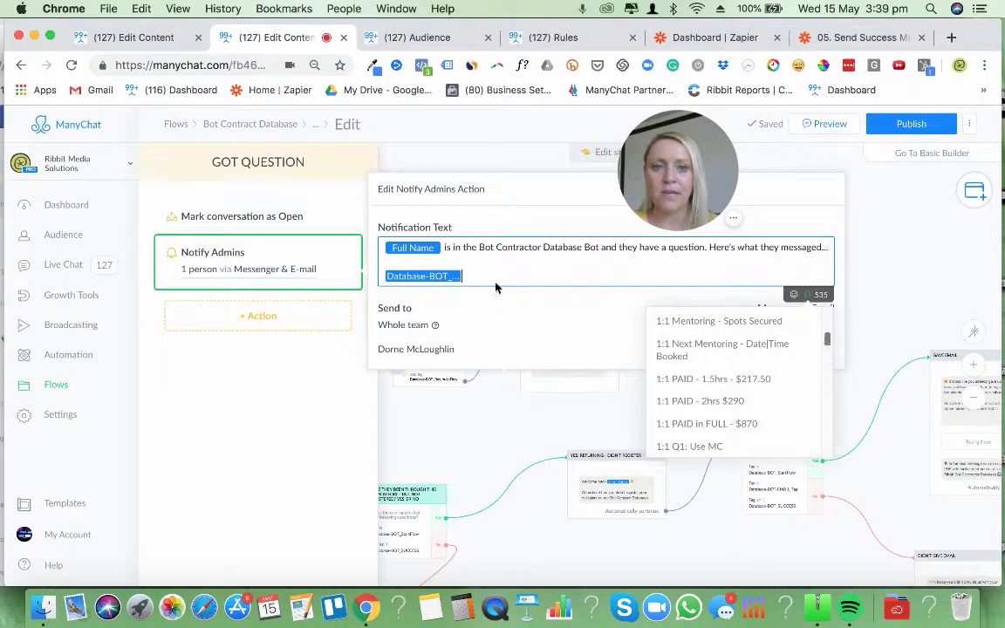
pyautogui.click(495, 275)
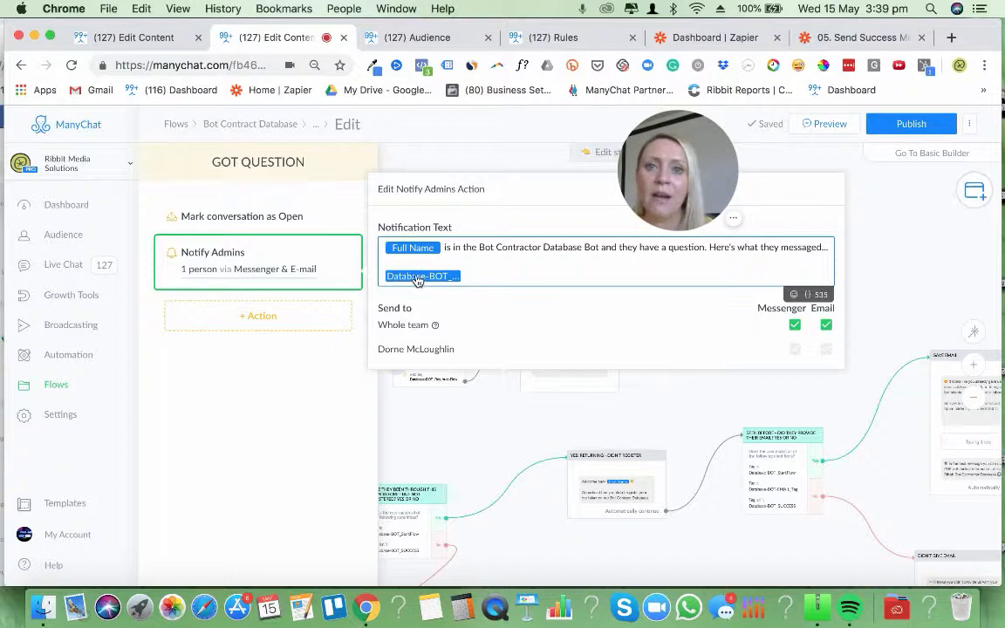
pyautogui.click(898, 274)
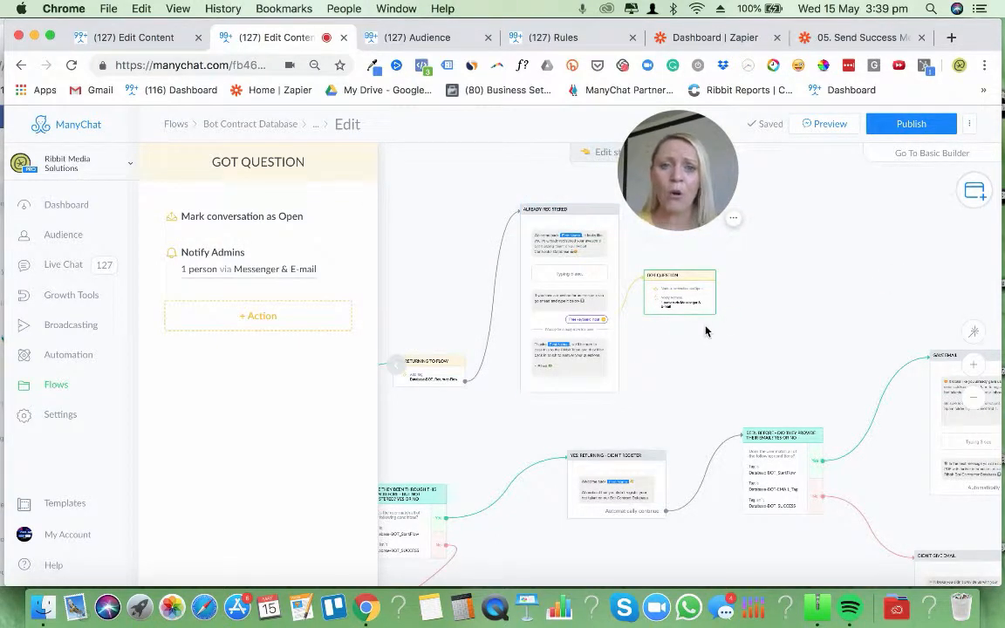
# Add a Perform Actions step beside GOT QUESTION and give it a Notify Admins action
pyautogui.click(975, 191)
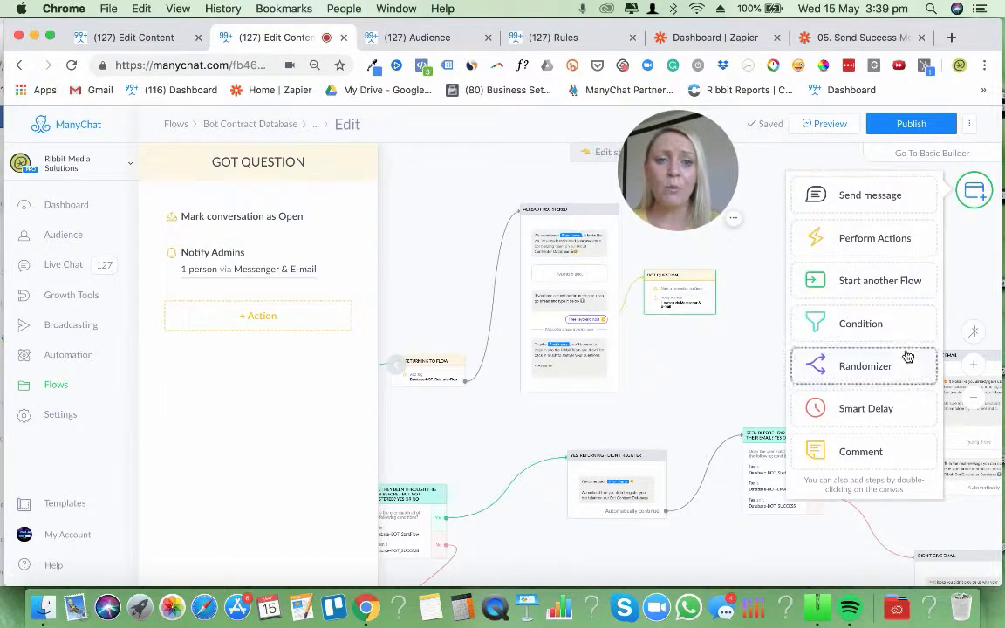
pyautogui.click(850, 246)
pyautogui.click(256, 225)
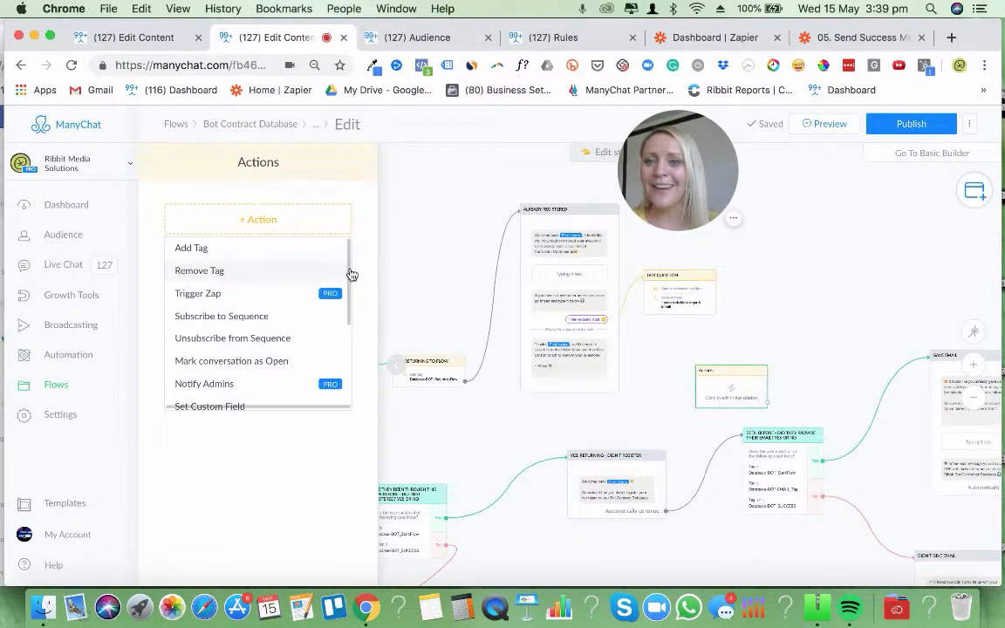
pyautogui.moveTo(731, 389); pyautogui.dragTo(786, 310)
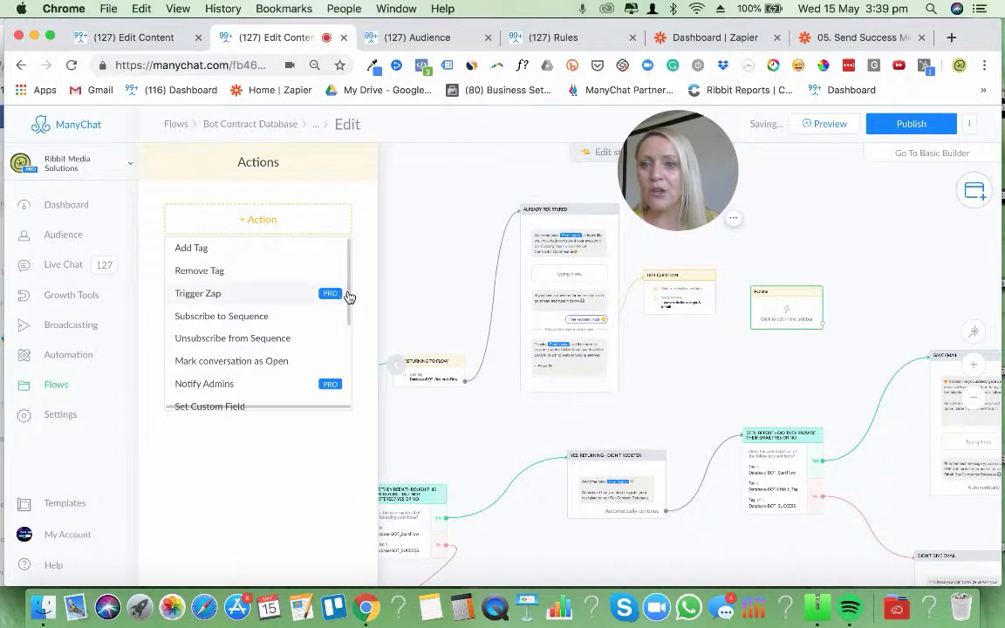
pyautogui.moveTo(347, 294); pyautogui.dragTo(349, 321)
pyautogui.click(228, 334)
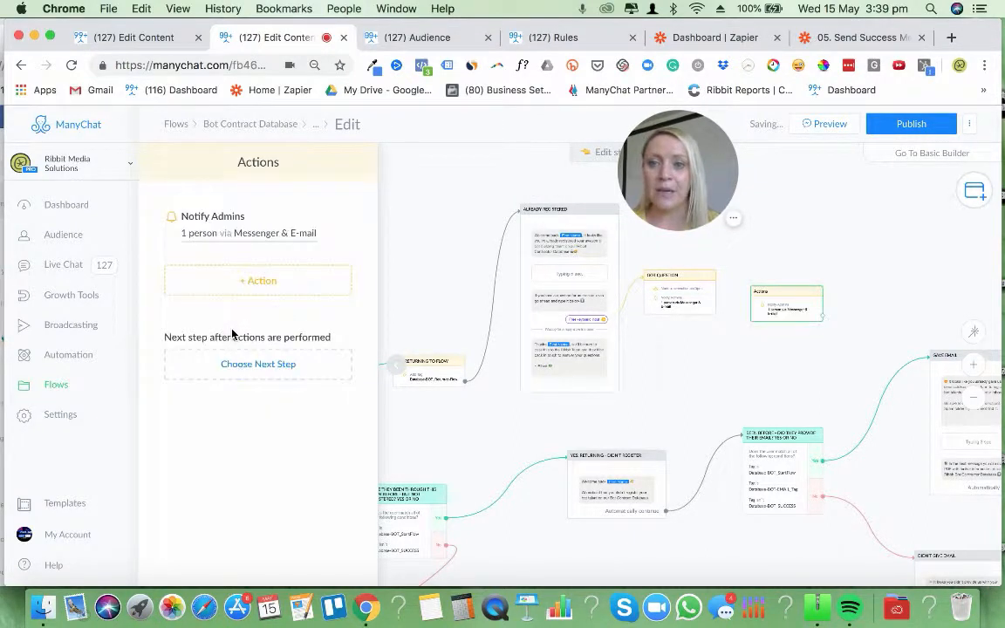
# View the default notification text and recipients of the new Notify Admins action, and delete its demo Actions step
pyautogui.click(227, 234)
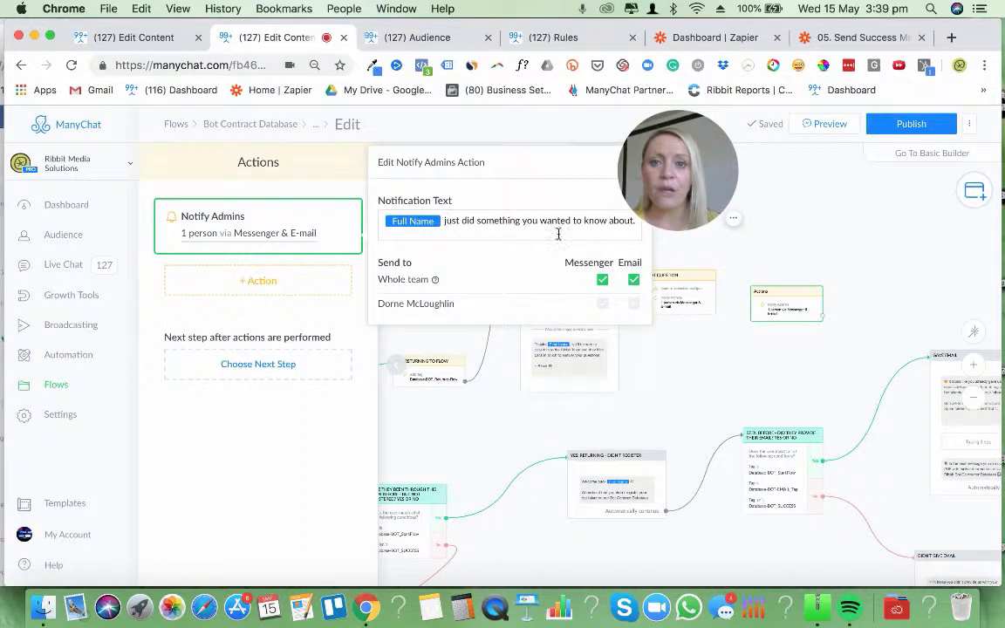
pyautogui.click(847, 219)
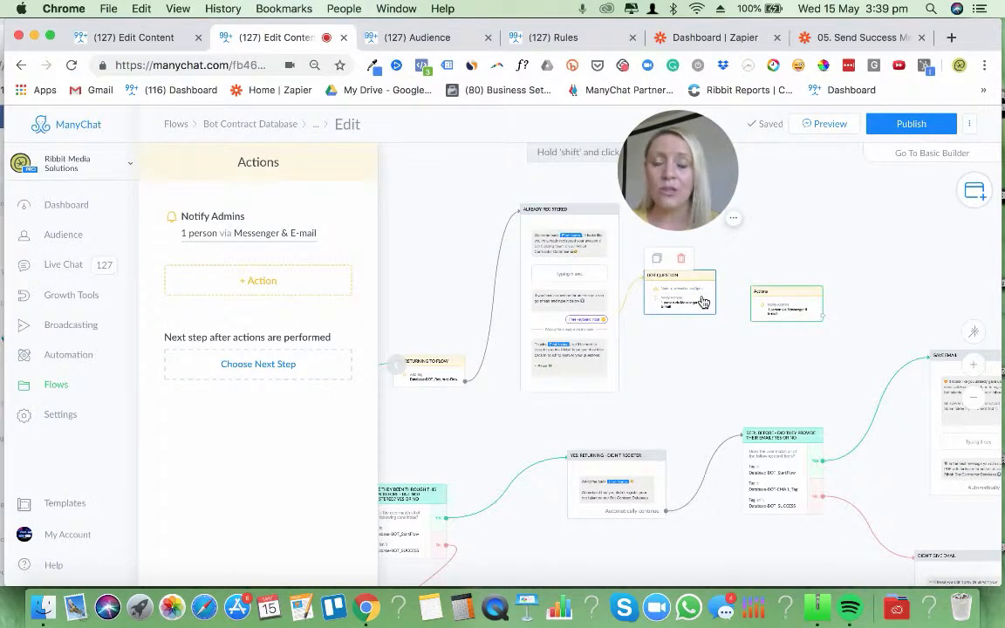
pyautogui.click(786, 276)
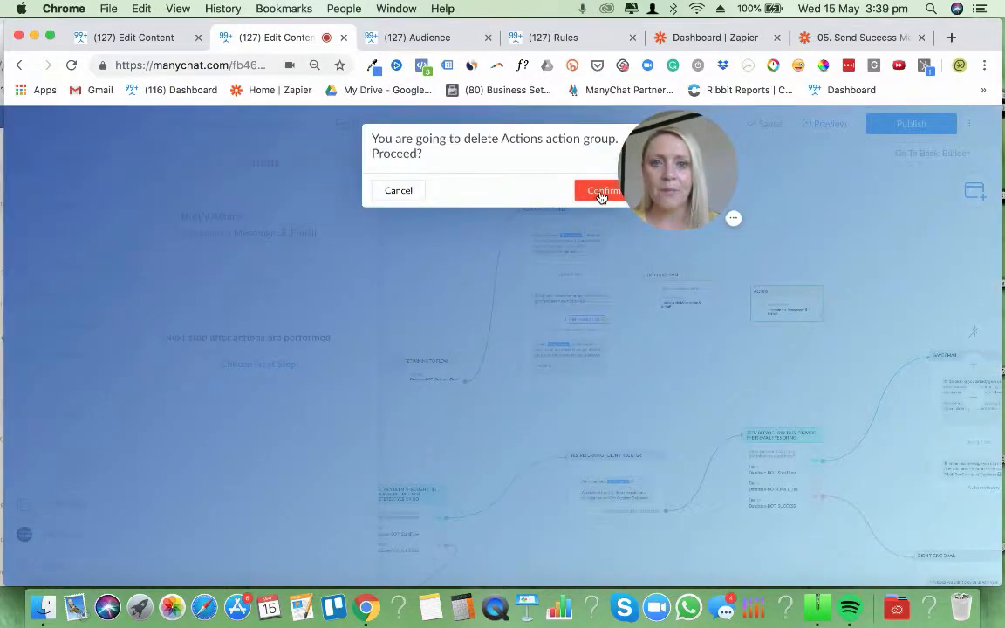
pyautogui.click(600, 190)
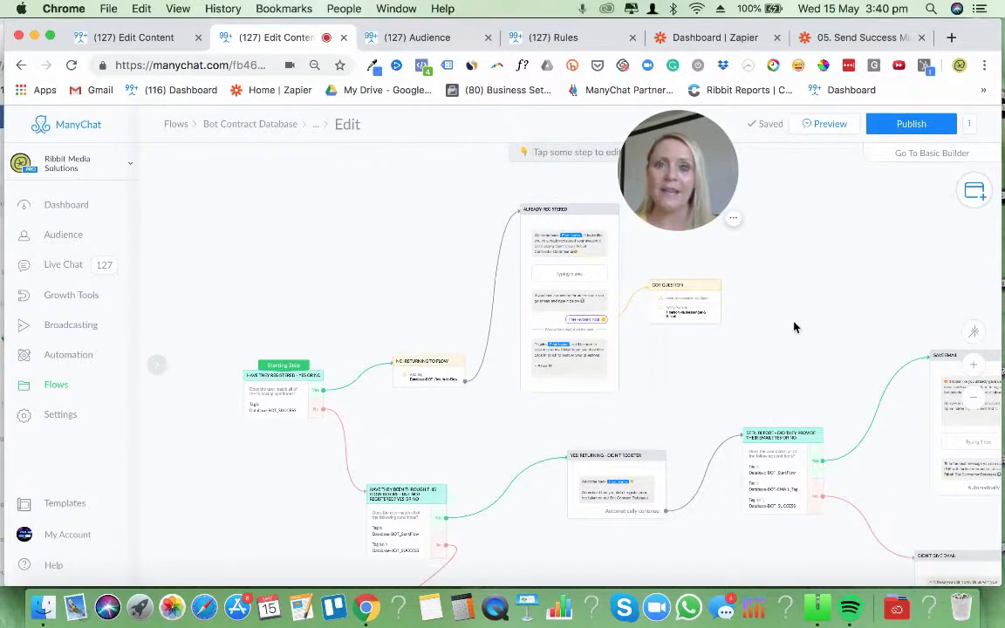
# Inspect the tag conditions and Yes/No next steps of the HAVE THEY BEEN THROUGH THIS FLOW BEFORE condition
pyautogui.moveTo(771, 355); pyautogui.dragTo(799, 201)
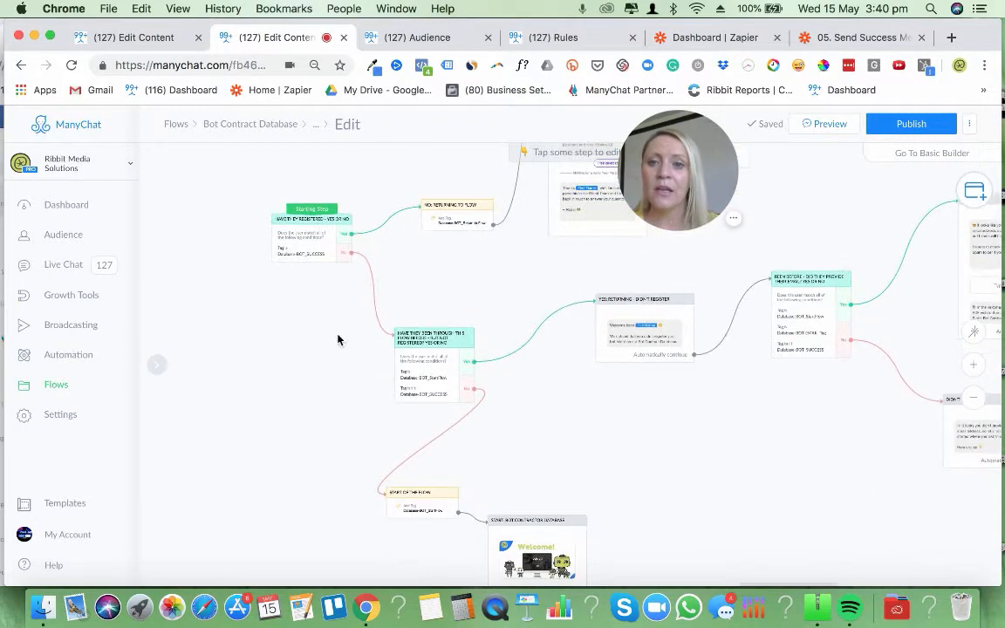
pyautogui.click(433, 382)
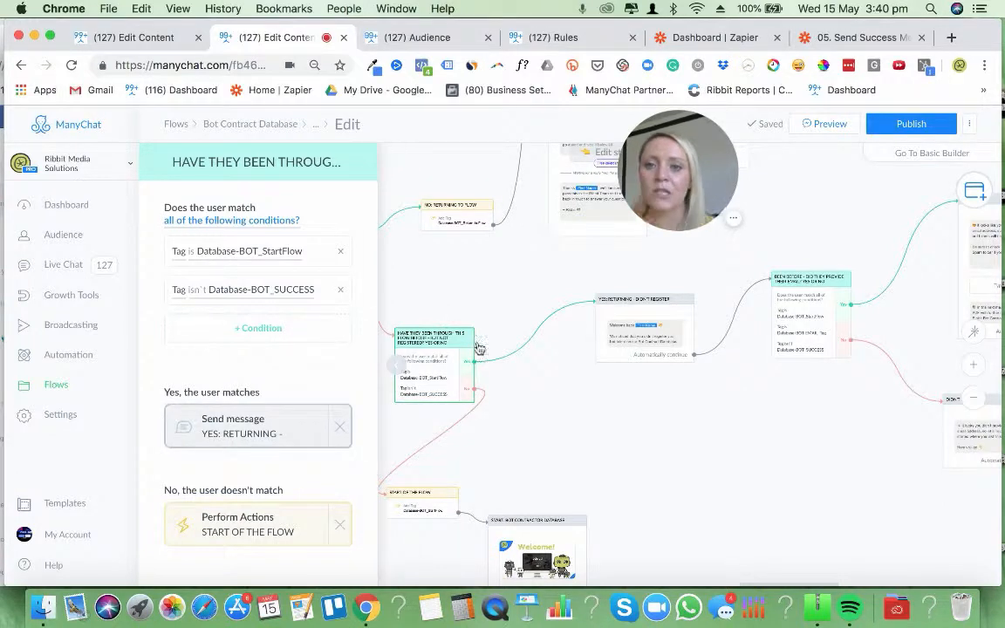
pyautogui.scroll(-2, 781, 425)
pyautogui.hscroll(-3, 782, 425)
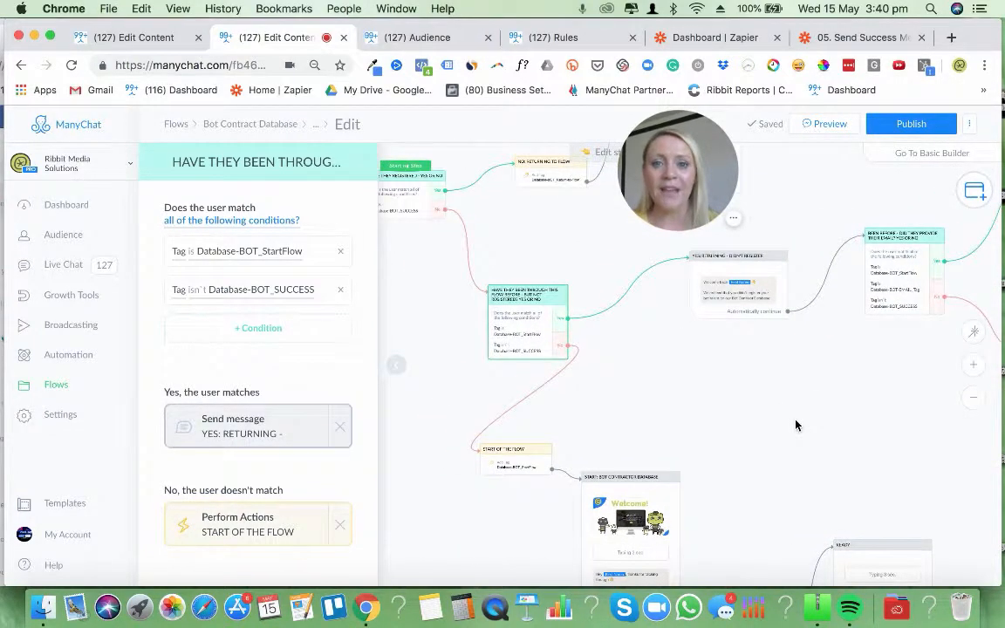
# Move the HAVE THEY BEEN THROUGH THIS FLOW BEFORE condition closer beneath the starting step, and shift START OF THE FLOW slightly up
pyautogui.moveTo(519, 329); pyautogui.dragTo(475, 329)
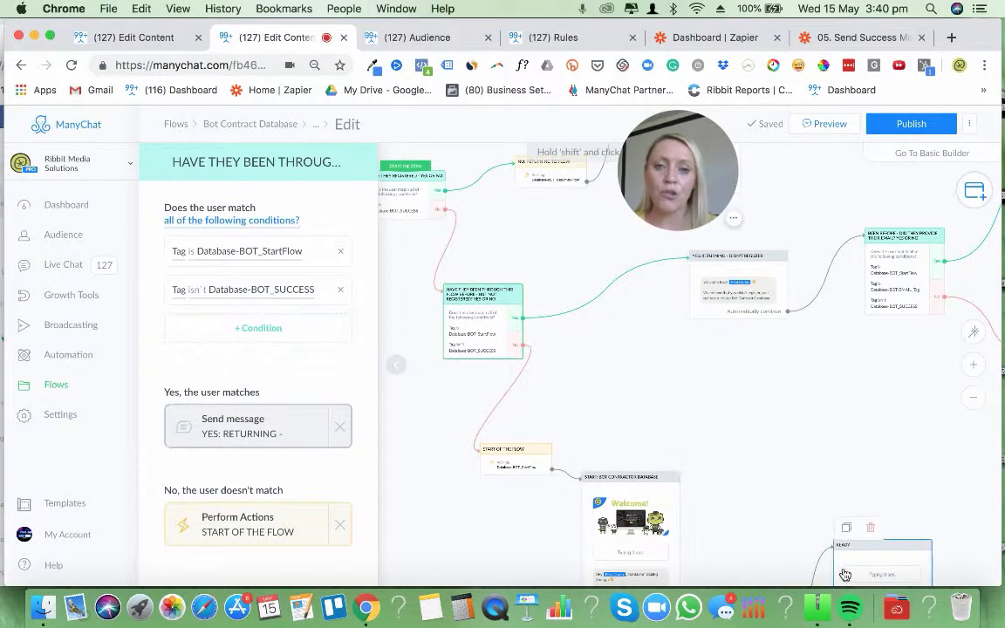
pyautogui.moveTo(608, 353); pyautogui.dragTo(639, 331)
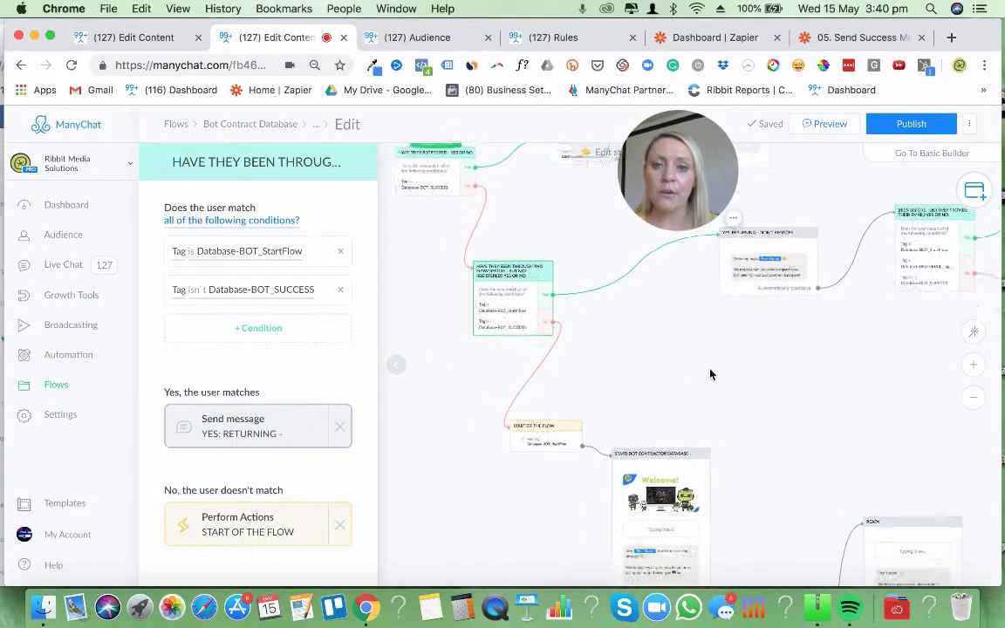
pyautogui.moveTo(536, 424); pyautogui.dragTo(541, 409)
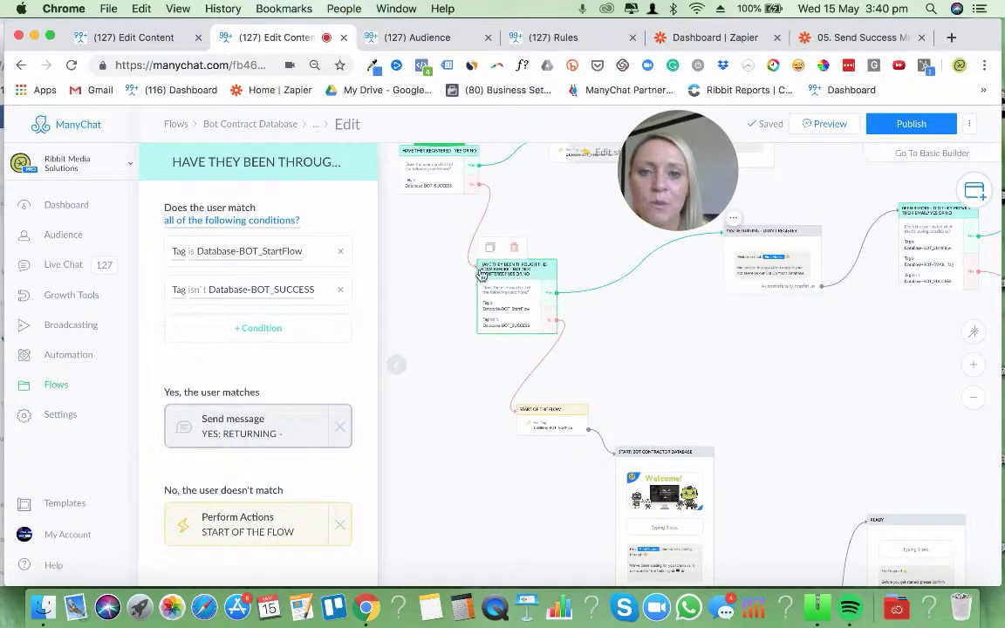
# Examine the tag conditions of the HAVE THEY BEEN THROUGH THIS FLOW BEFORE condition up close
pyautogui.click(975, 369)
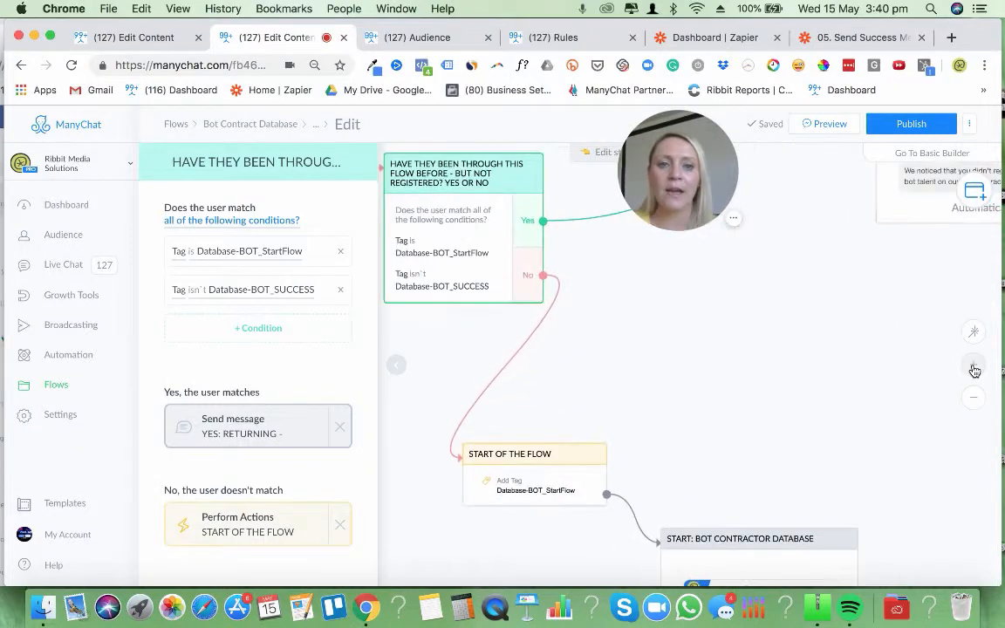
pyautogui.click(975, 370)
pyautogui.moveTo(785, 354); pyautogui.dragTo(971, 438)
pyautogui.moveTo(896, 260); pyautogui.dragTo(875, 390)
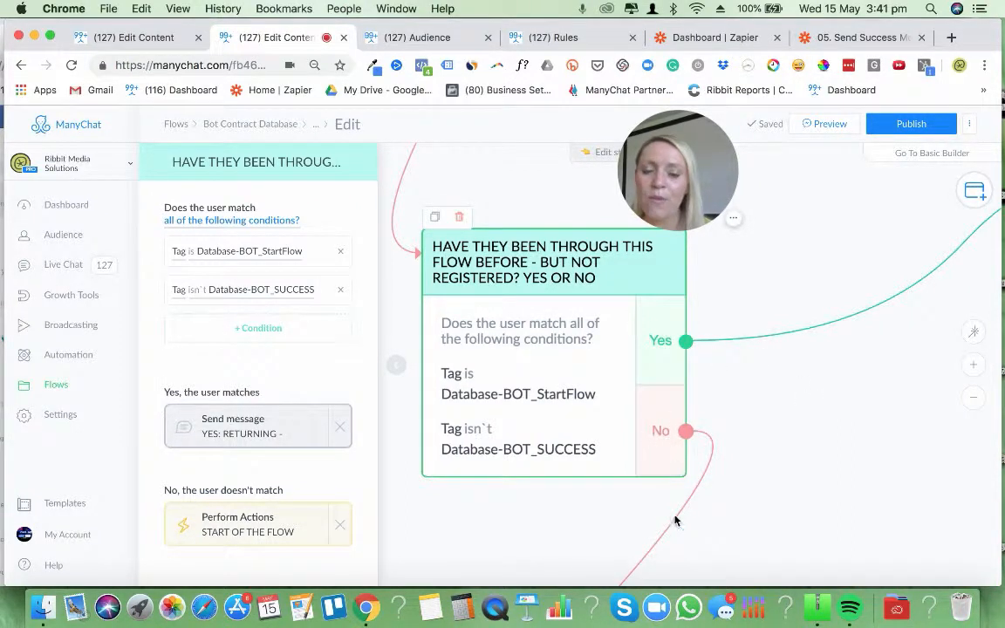
# Follow the Yes branch to the YES: RETURNING - DIDN'T REGISTER message and read its text
pyautogui.click(972, 398)
pyautogui.hscroll(3, 767, 386)
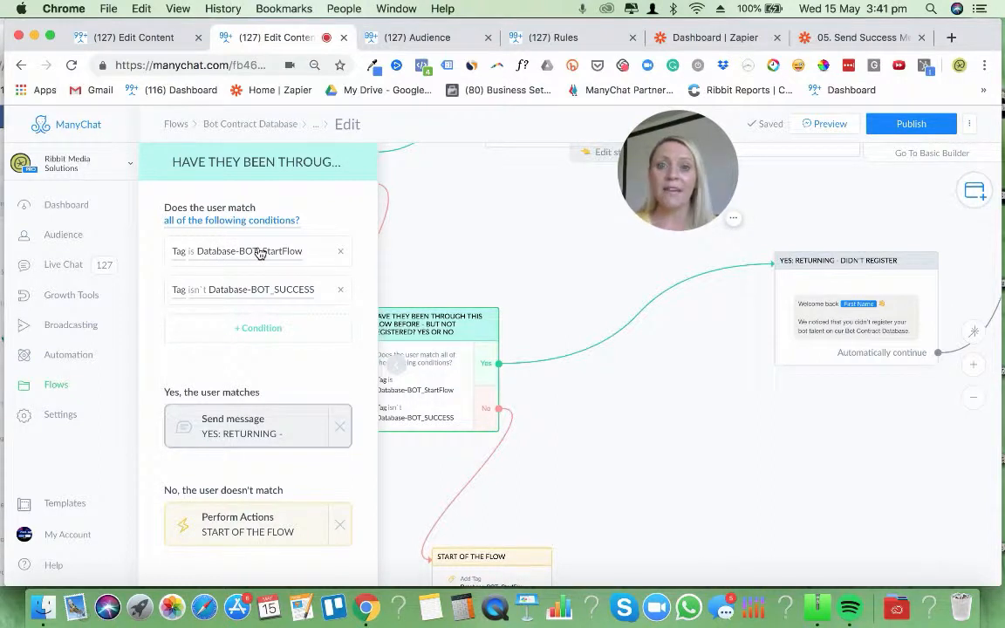
pyautogui.click(824, 330)
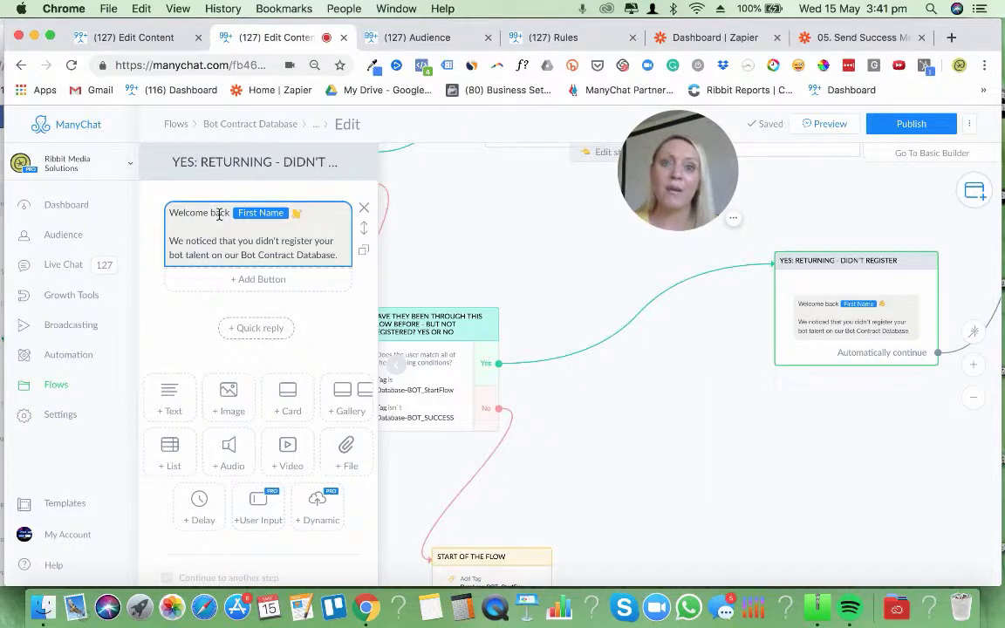
pyautogui.click(298, 179)
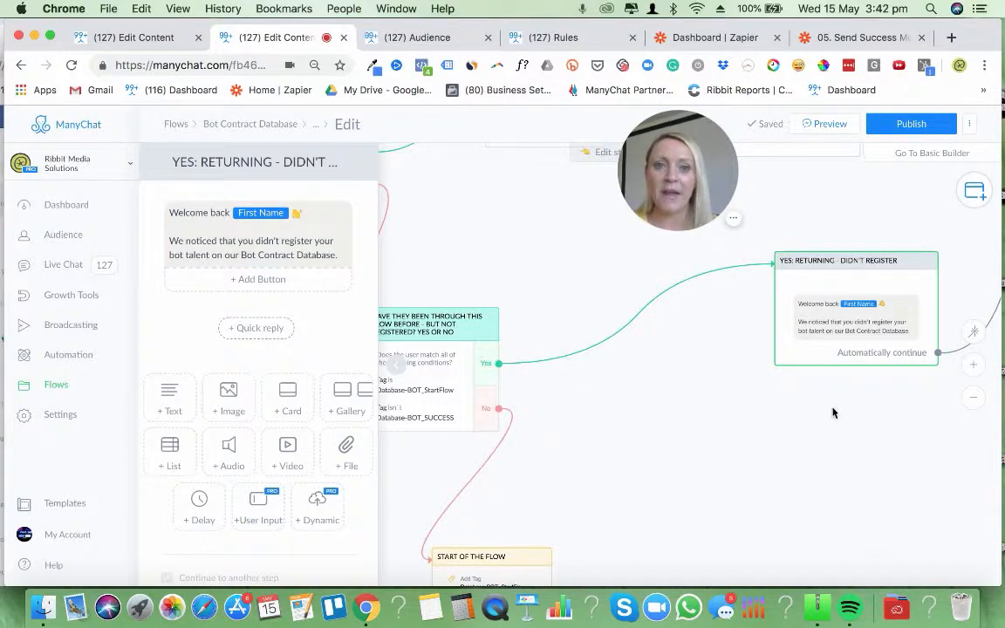
pyautogui.moveTo(816, 426); pyautogui.dragTo(552, 441)
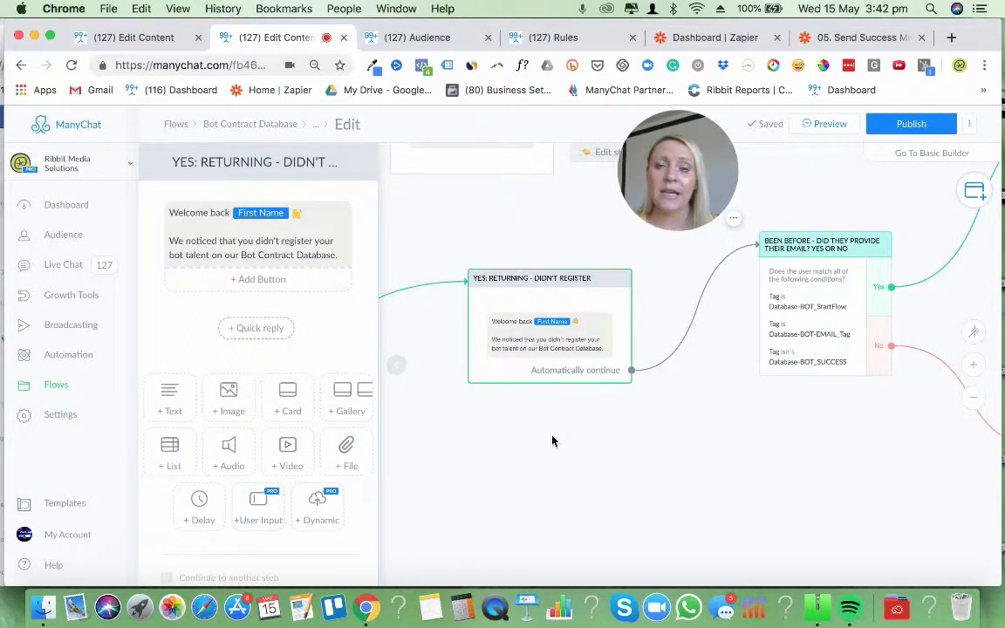
pyautogui.click(611, 446)
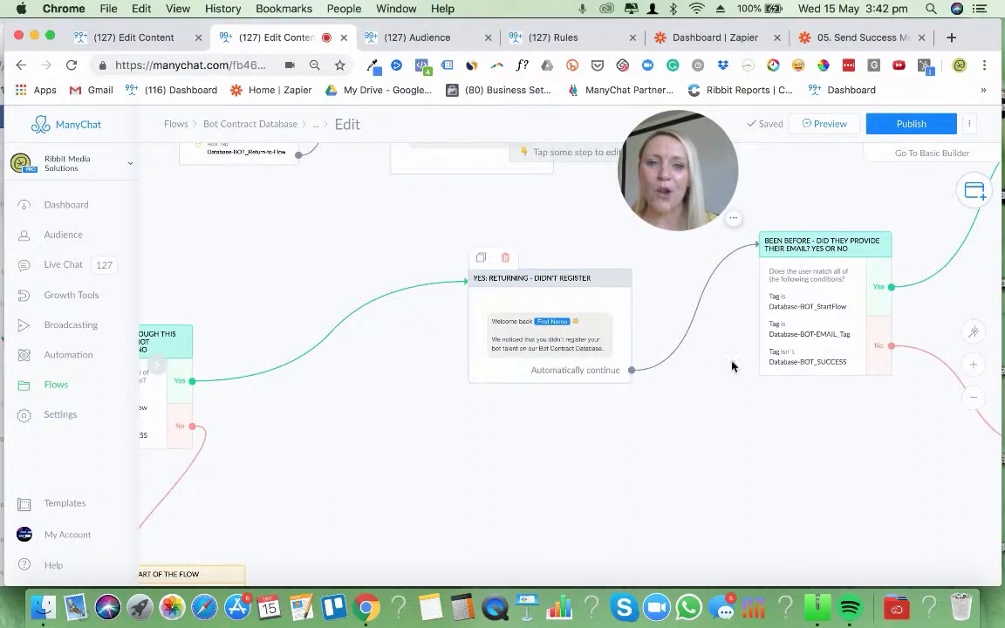
# Trace the Yes and No branches of the BEEN BEFORE - DID THEY PROVIDE THEIR EMAIL condition through the flow
pyautogui.hscroll(5, 702, 460)
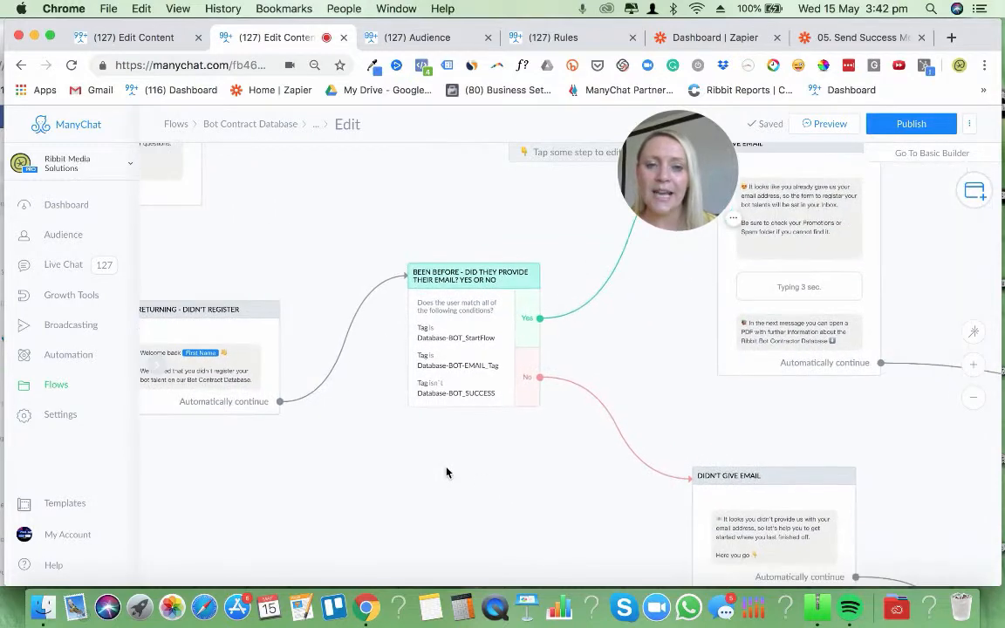
pyautogui.moveTo(662, 333); pyautogui.dragTo(637, 396)
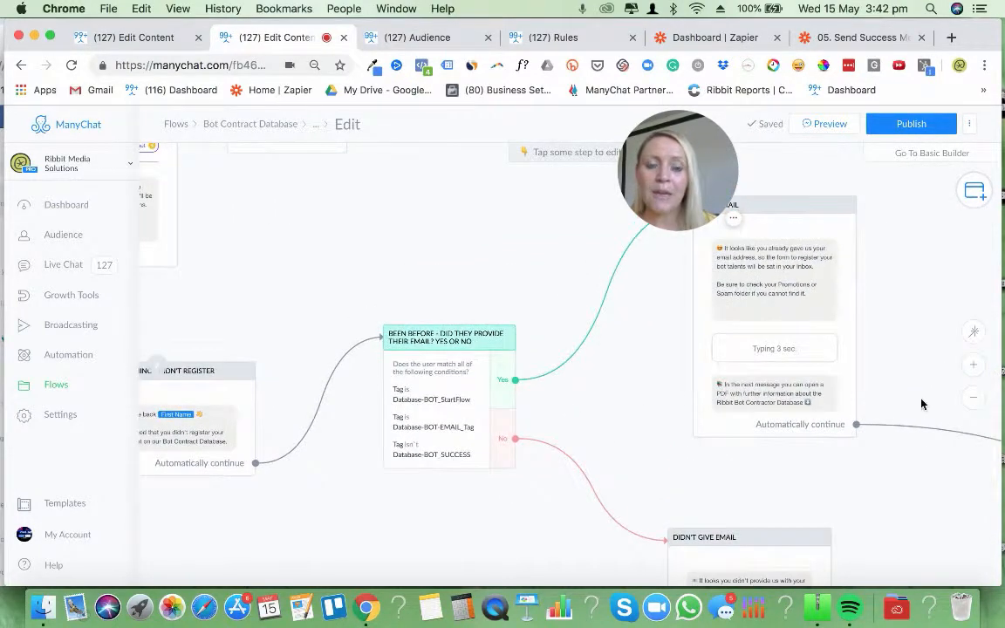
pyautogui.click(974, 397)
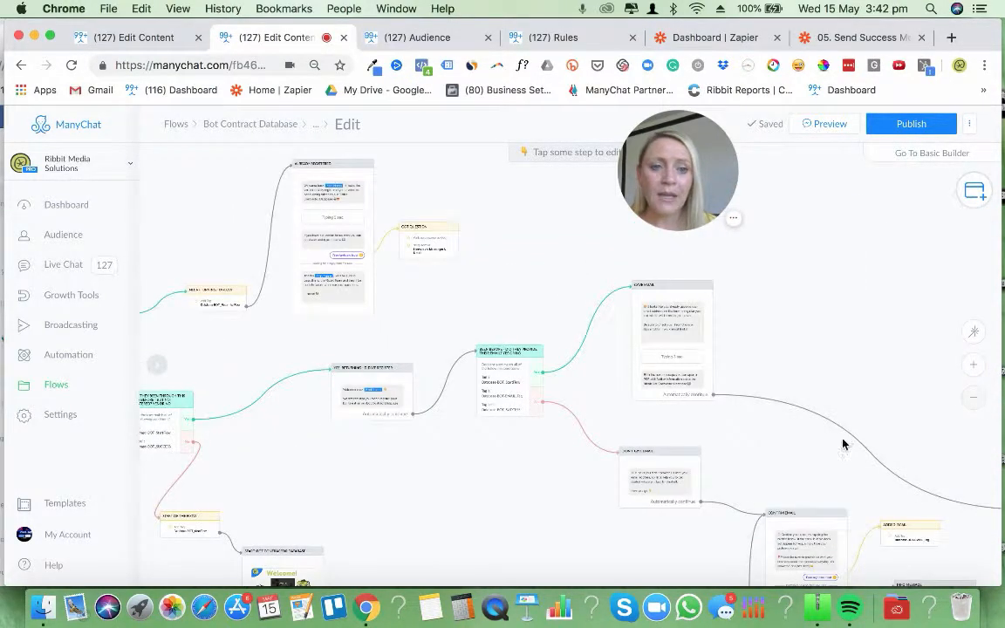
pyautogui.scroll(-5, 859, 391)
pyautogui.hscroll(5, 860, 392)
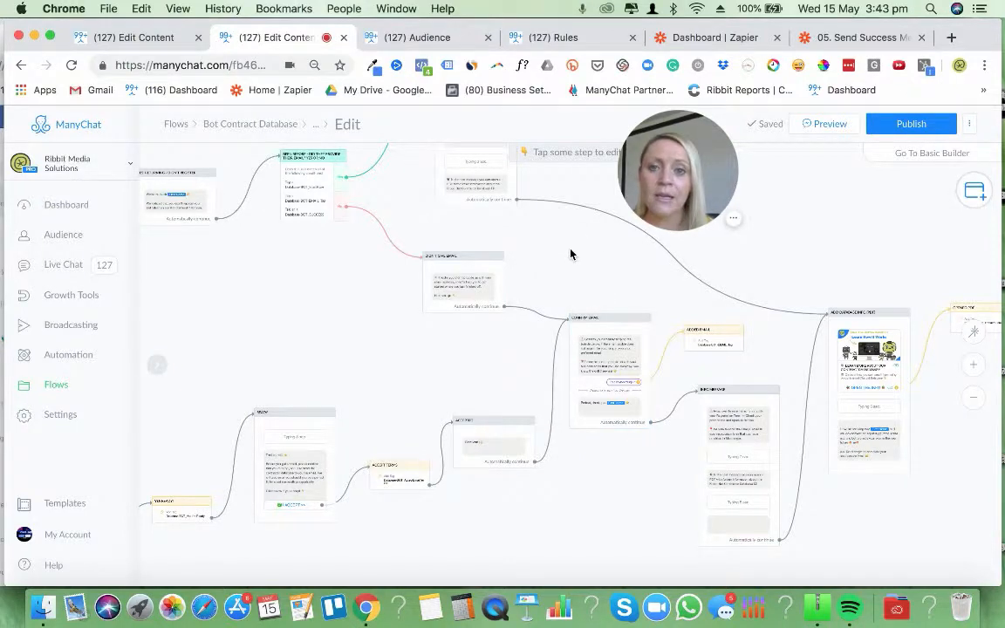
pyautogui.moveTo(570, 254); pyautogui.dragTo(613, 367)
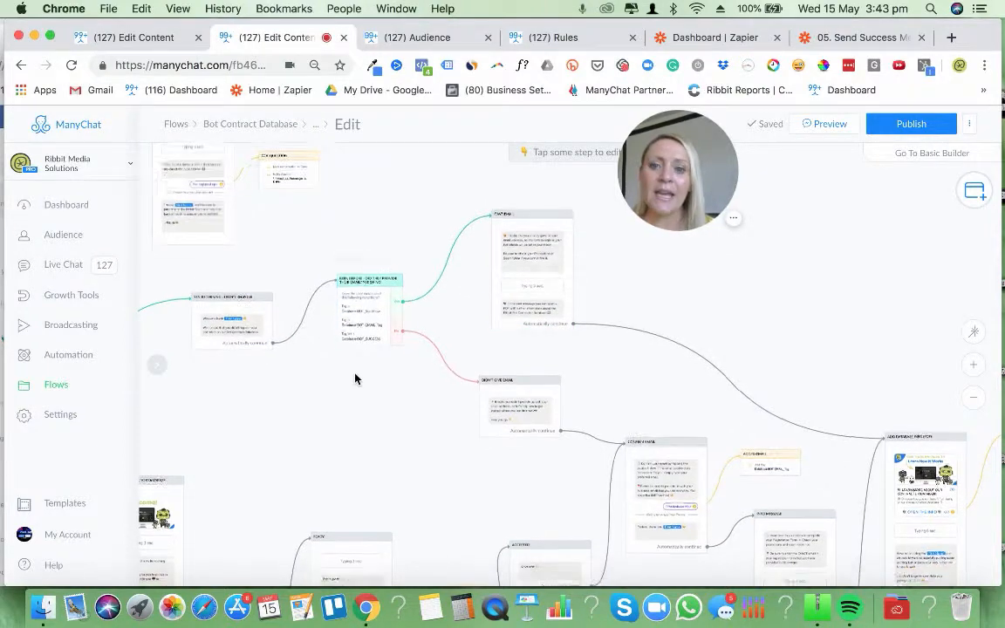
pyautogui.moveTo(354, 377); pyautogui.dragTo(386, 341)
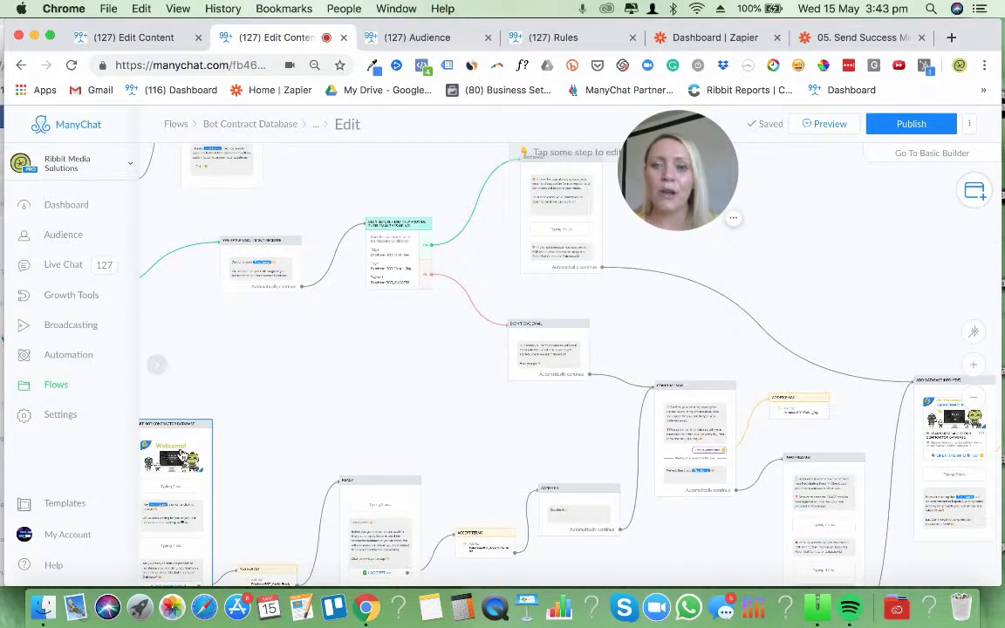
pyautogui.moveTo(361, 399); pyautogui.dragTo(411, 376)
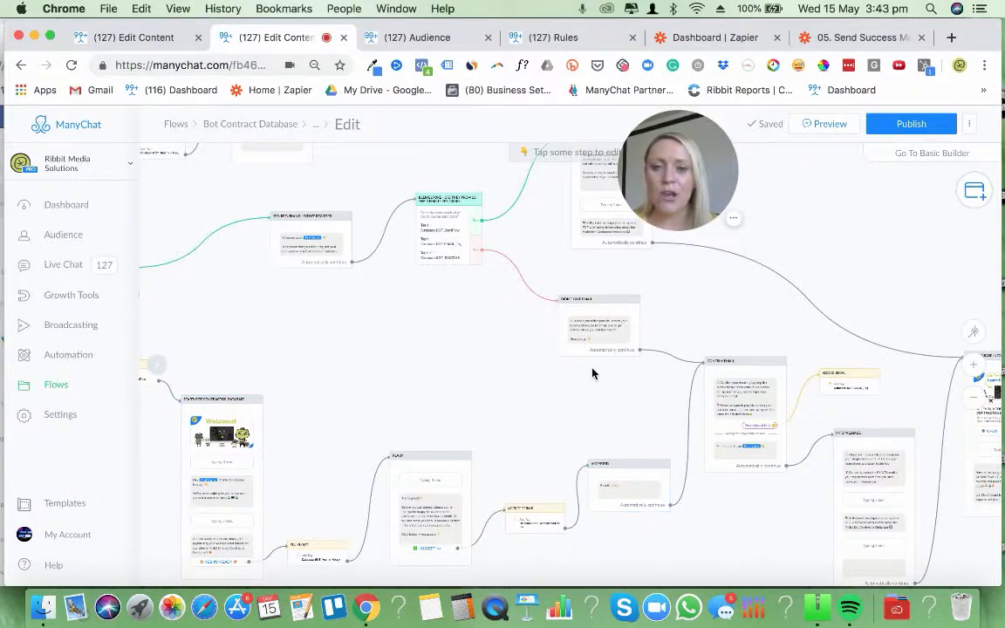
pyautogui.moveTo(592, 373); pyautogui.dragTo(460, 438)
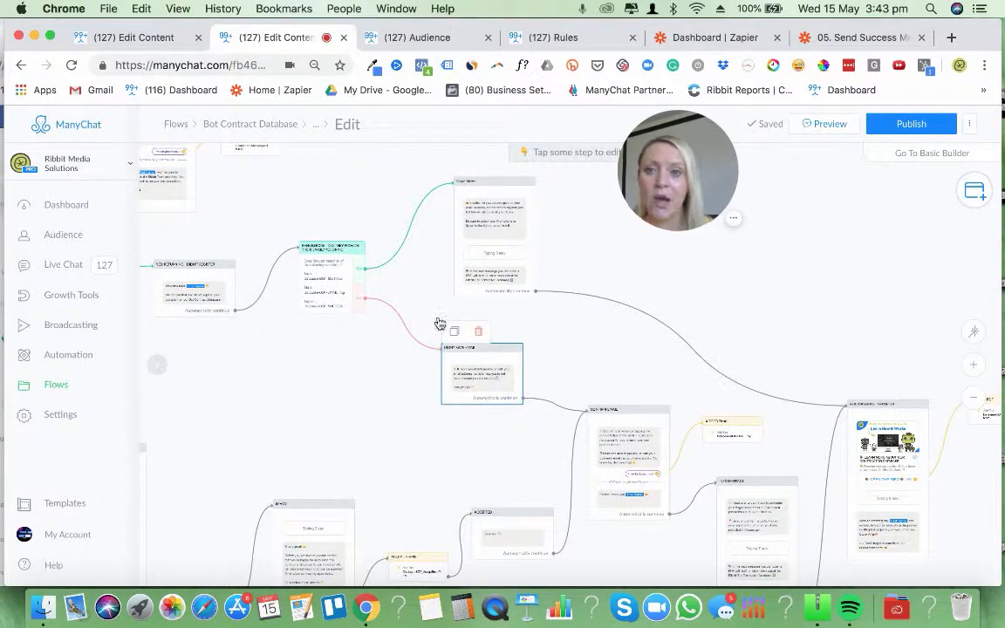
# Inspect the tag conditions of the BEEN BEFORE condition and read the GAVE EMAIL message on its Yes branch
pyautogui.click(330, 298)
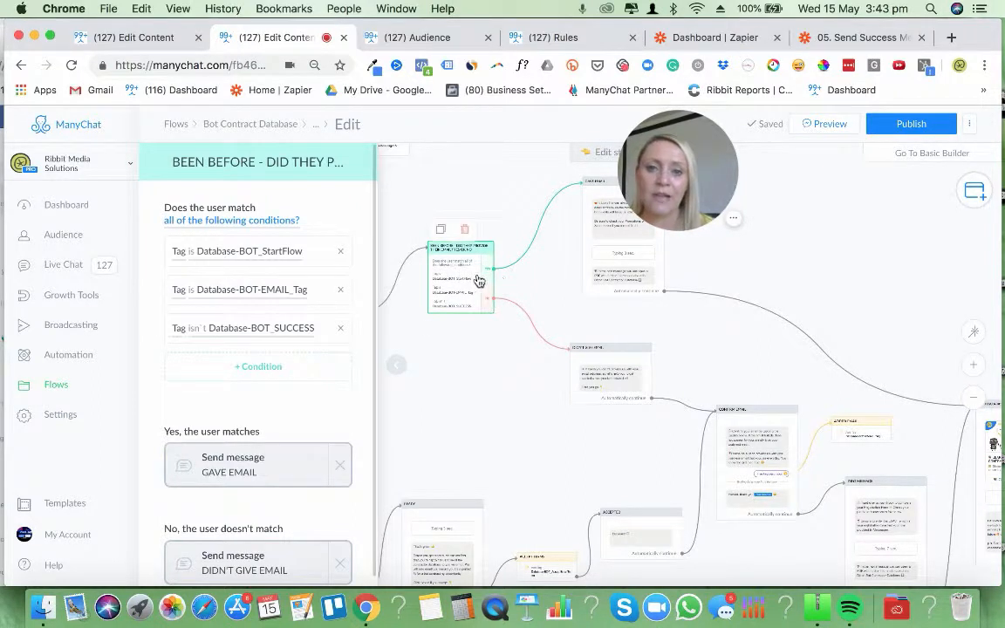
pyautogui.click(611, 228)
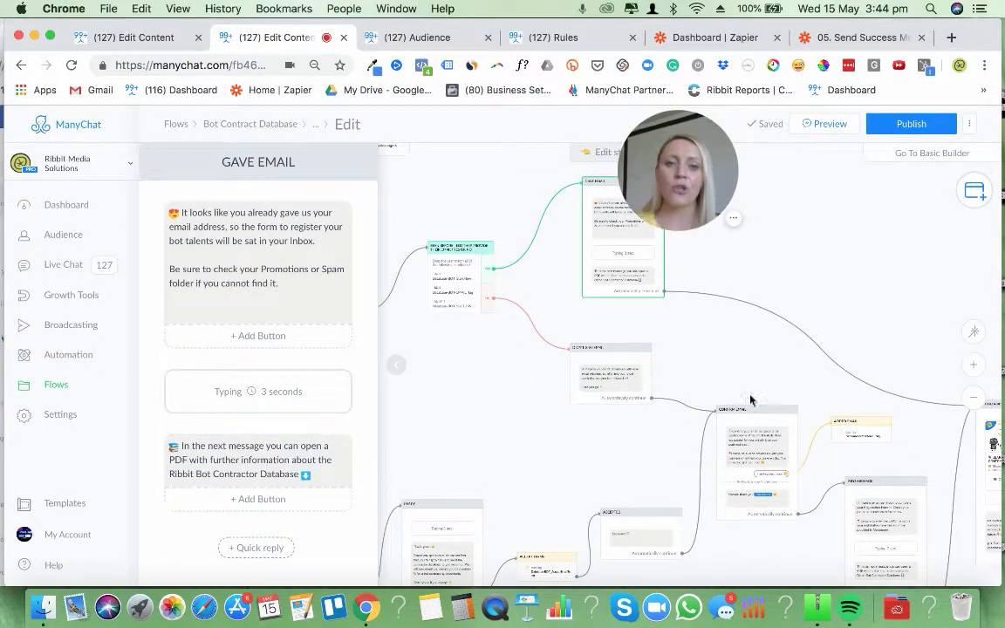
pyautogui.click(699, 299)
pyautogui.moveTo(688, 336); pyautogui.dragTo(531, 320)
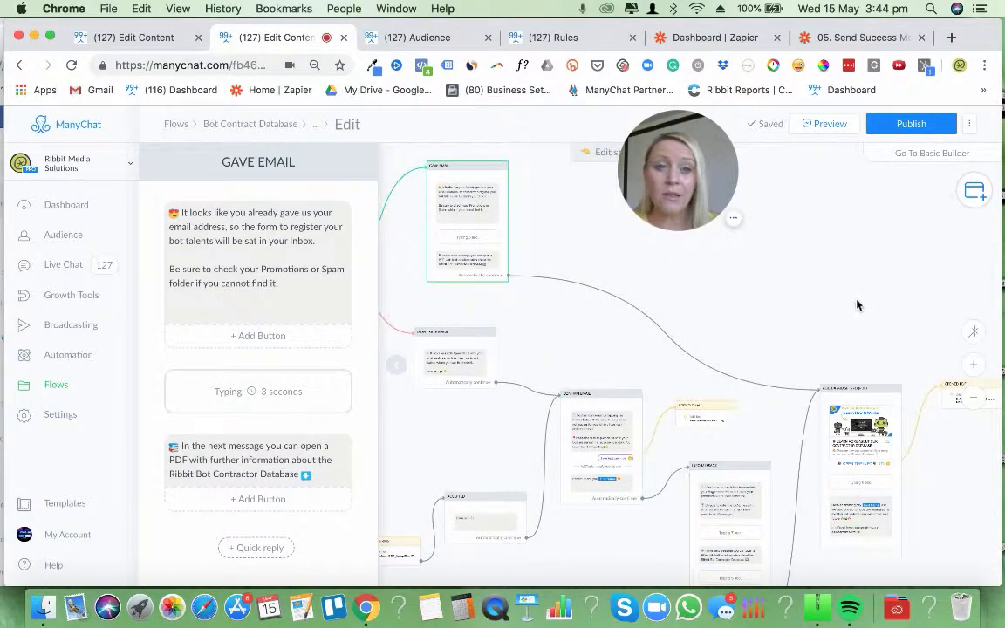
# Review the card, typing delay and closing text of the ADD DATABASE INFO (PDF) message
pyautogui.click(889, 408)
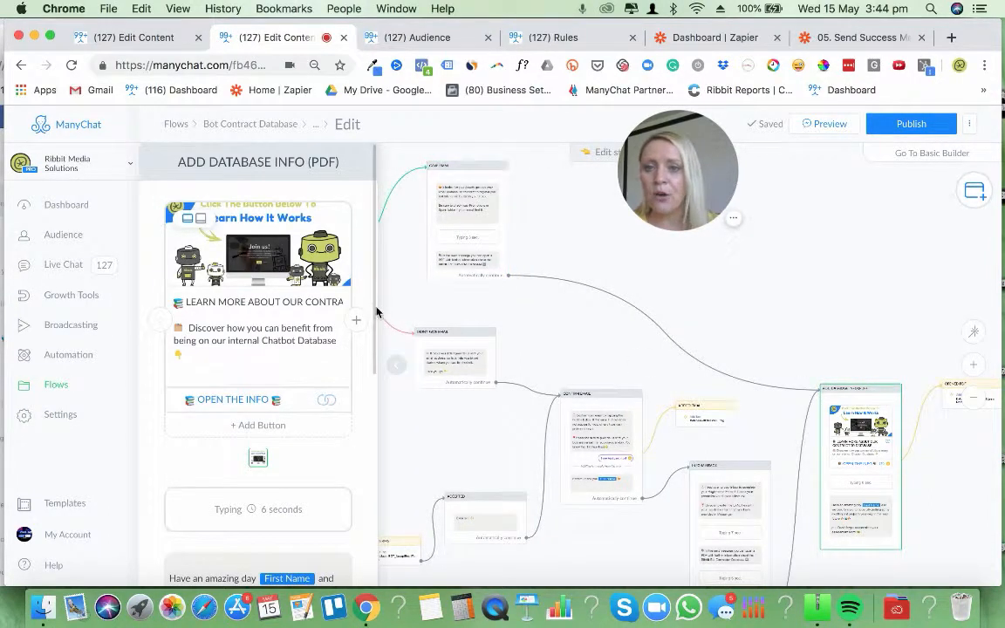
pyautogui.scroll(-2, 373, 321)
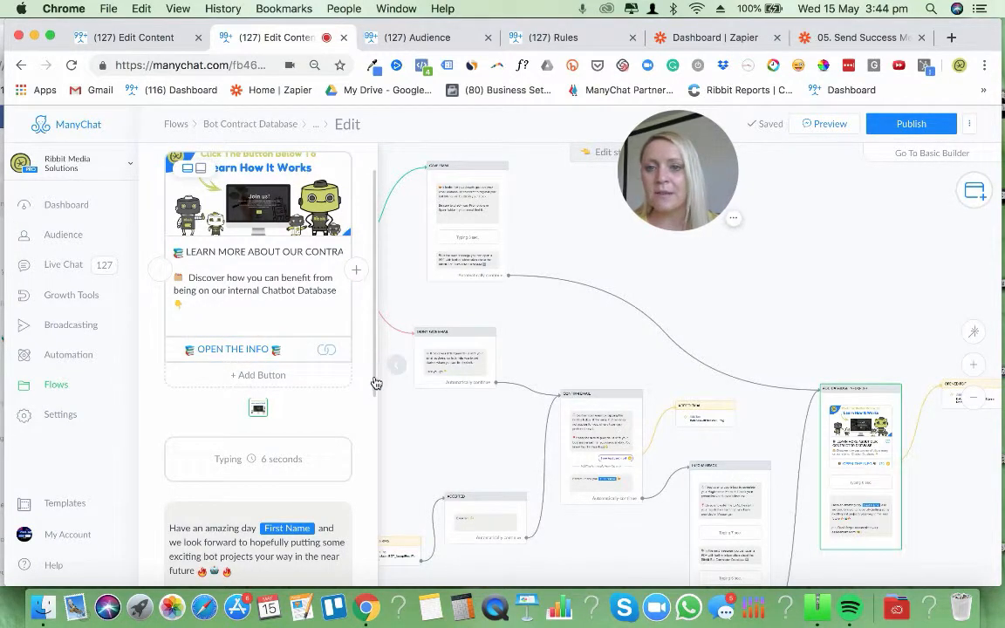
pyautogui.scroll(-3, 376, 410)
pyautogui.moveTo(376, 428); pyautogui.dragTo(369, 251)
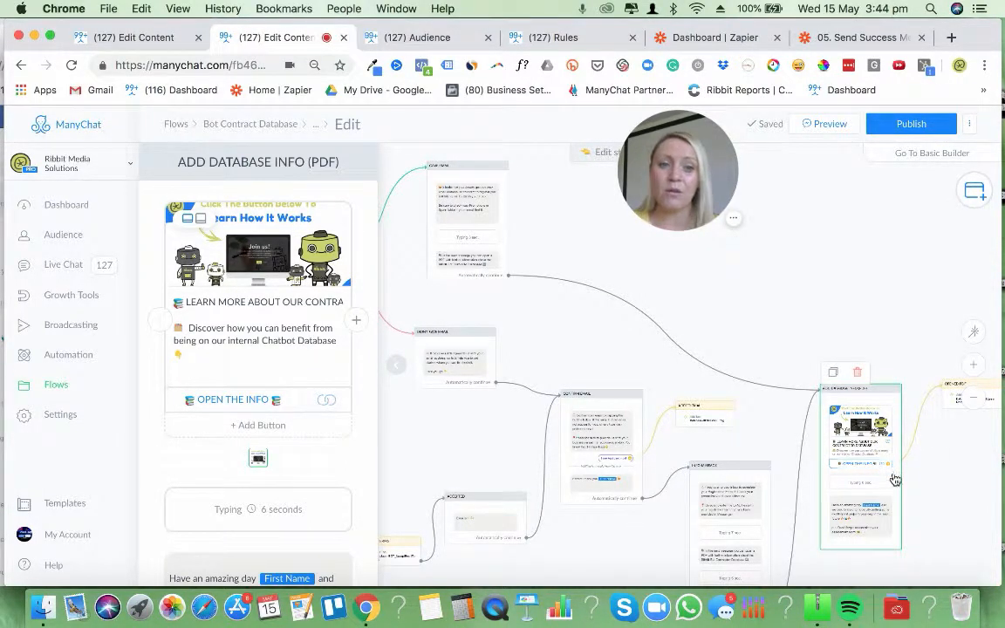
pyautogui.moveTo(861, 316); pyautogui.dragTo(881, 279)
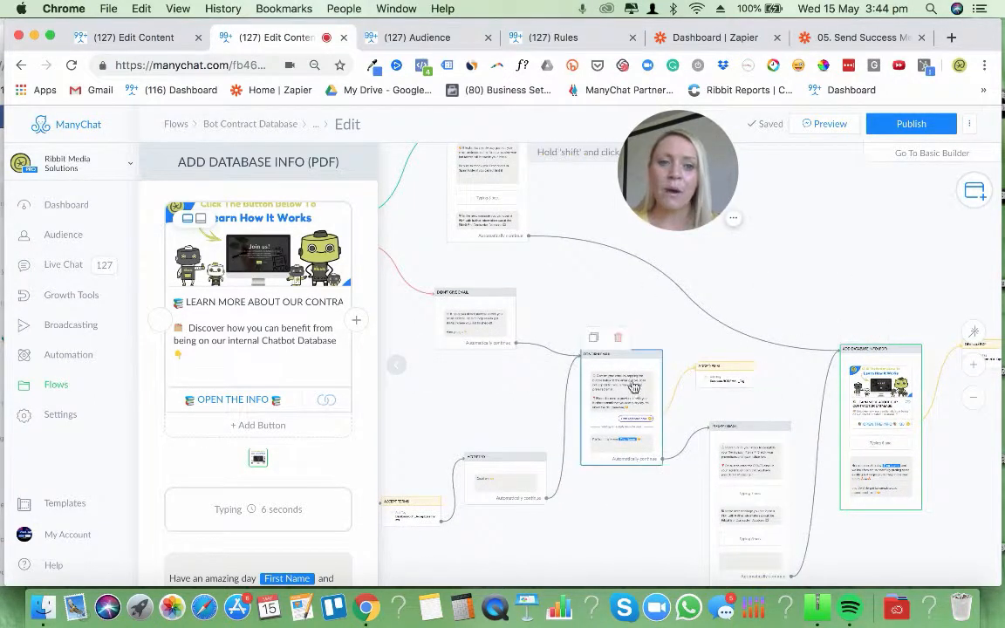
pyautogui.click(800, 254)
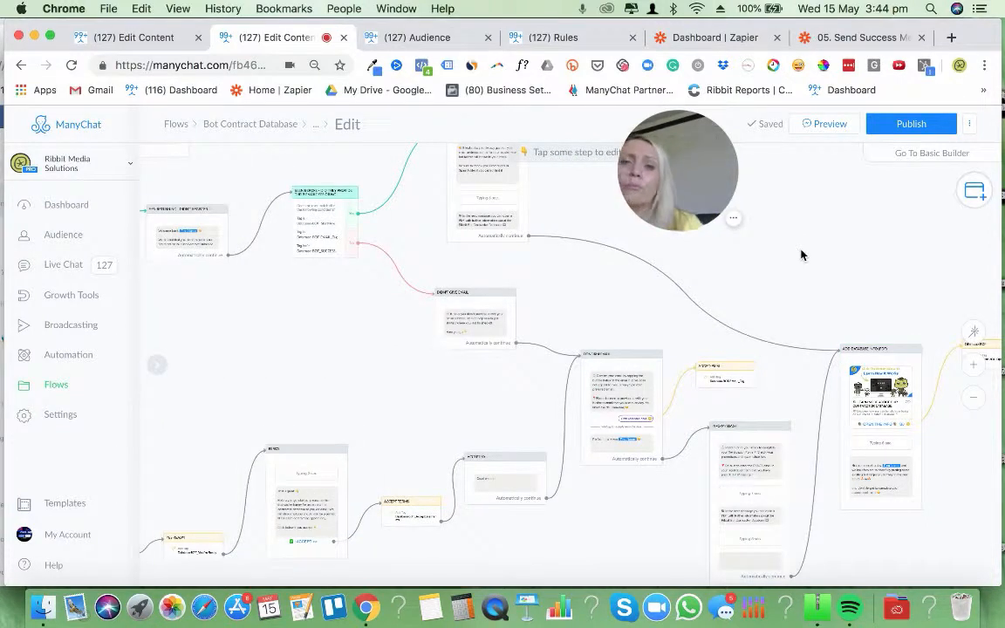
# Read the DIDN'T GIVE EMAIL message and trace its path to CONFIRM EMAIL and the ADDED EMAIL tag action
pyautogui.click(480, 315)
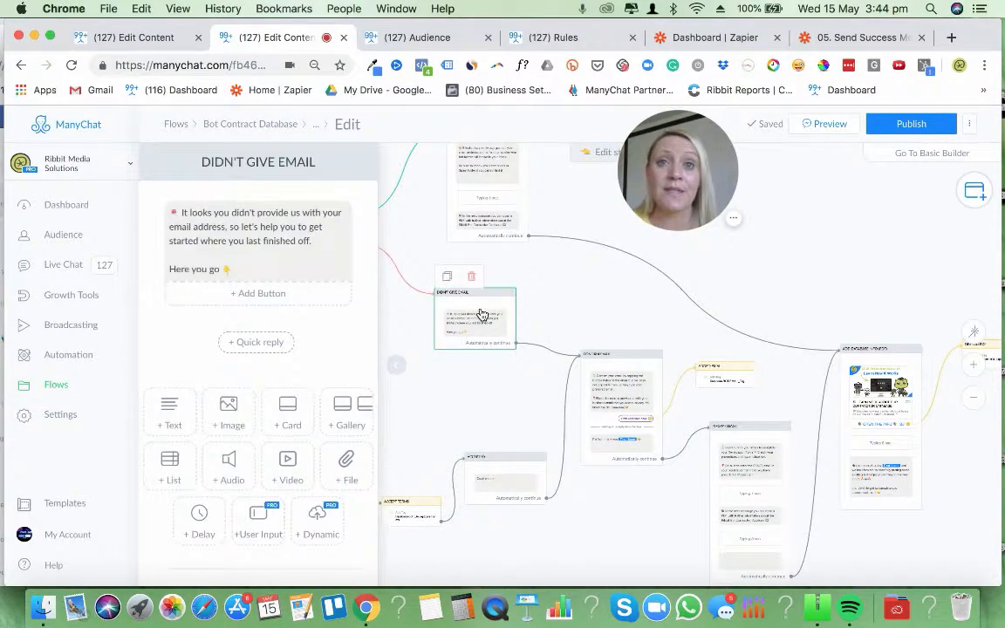
pyautogui.click(714, 337)
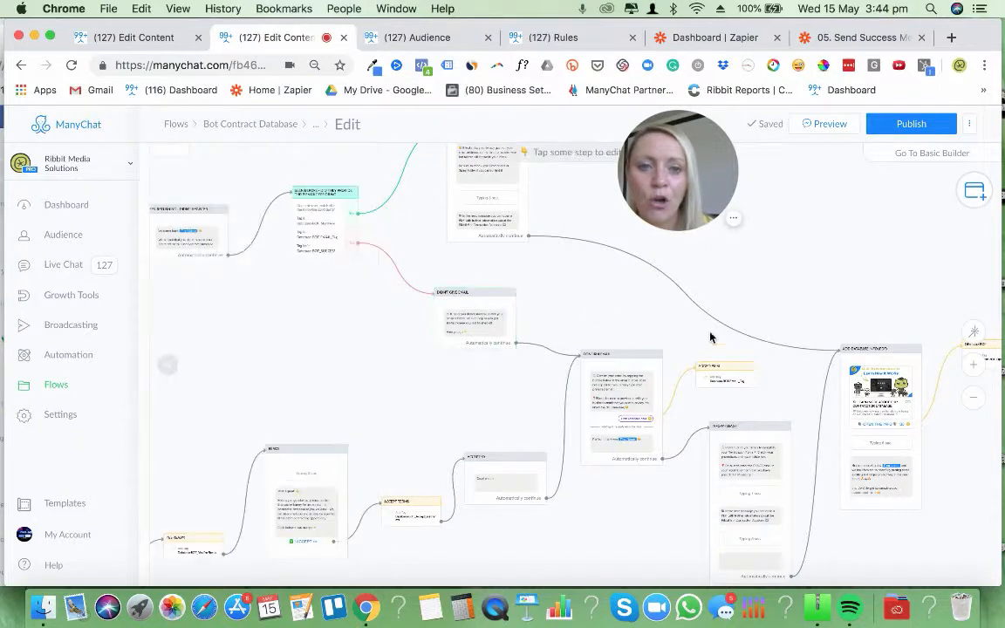
pyautogui.click(975, 369)
pyautogui.click(975, 370)
pyautogui.moveTo(784, 325); pyautogui.dragTo(664, 270)
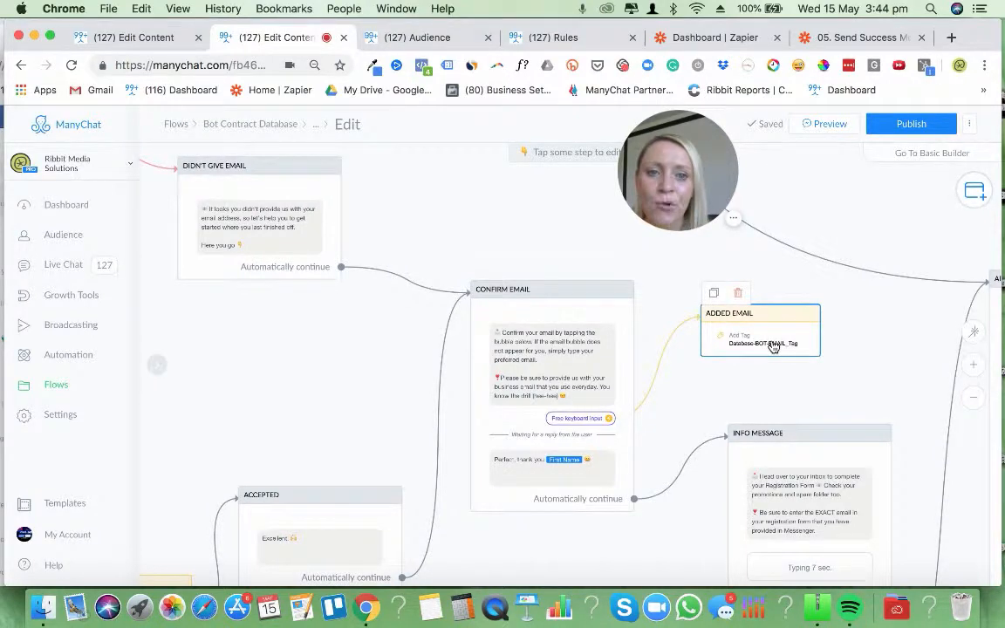
# Revisit the DIDN'T GIVE EMAIL message, and inspect the reply type, custom field and success action of the CONFIRM EMAIL user input
pyautogui.moveTo(656, 240); pyautogui.dragTo(827, 307)
pyautogui.moveTo(327, 284); pyautogui.dragTo(464, 334)
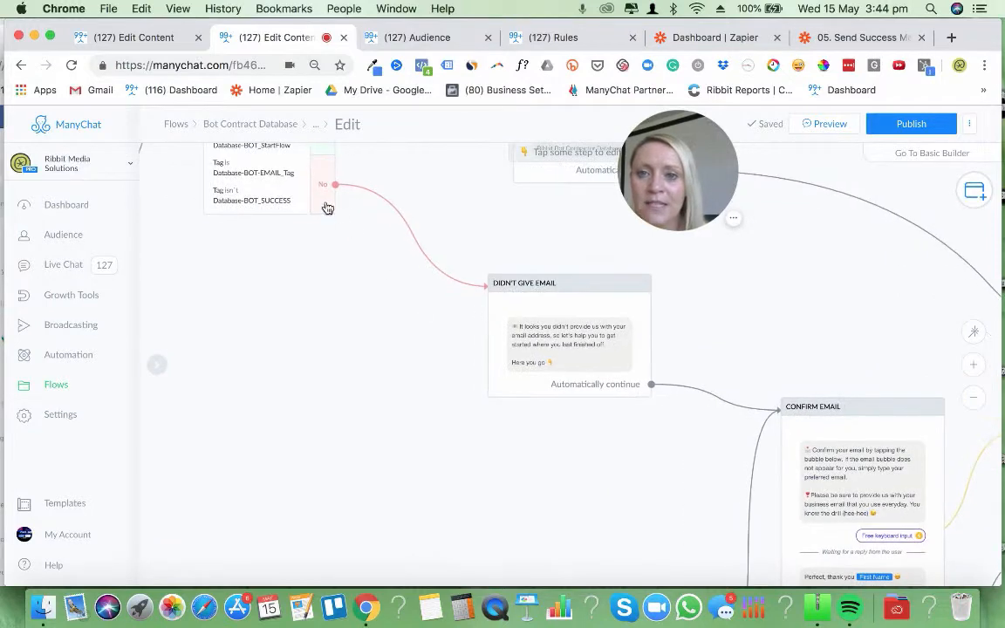
pyautogui.click(546, 305)
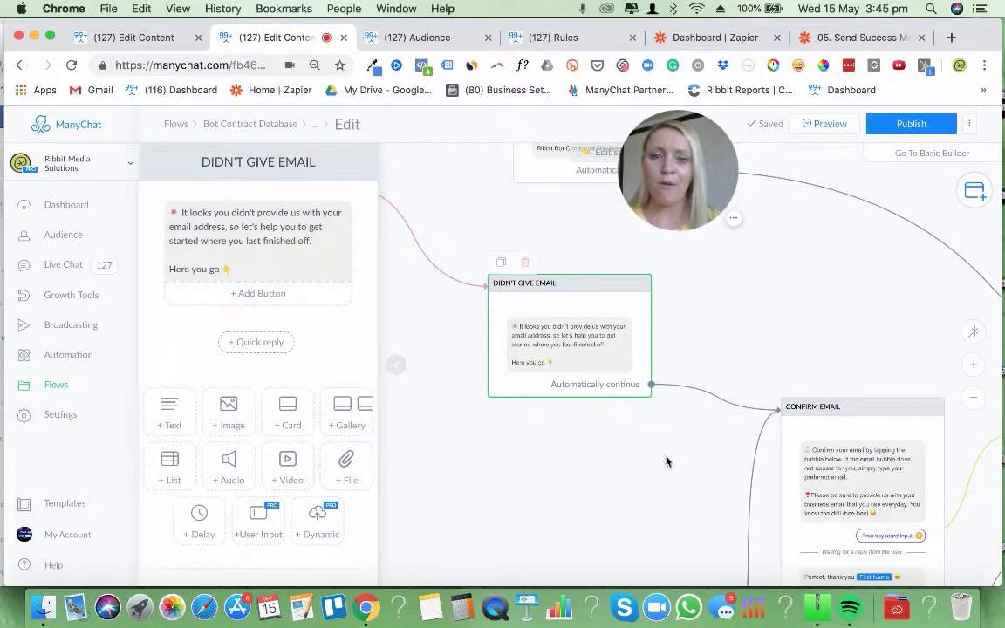
pyautogui.hscroll(3, 667, 462)
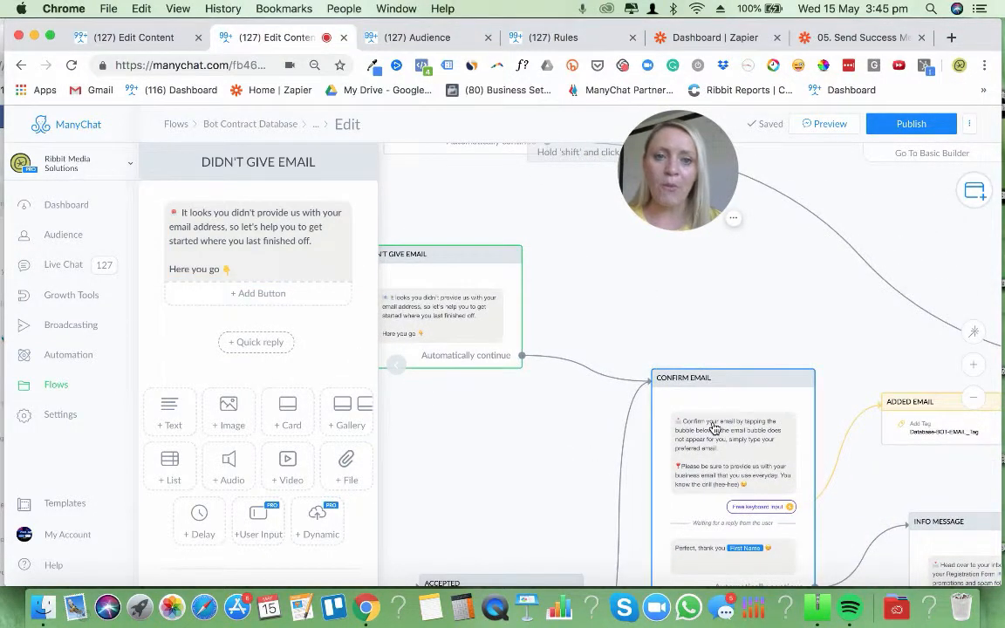
pyautogui.click(749, 431)
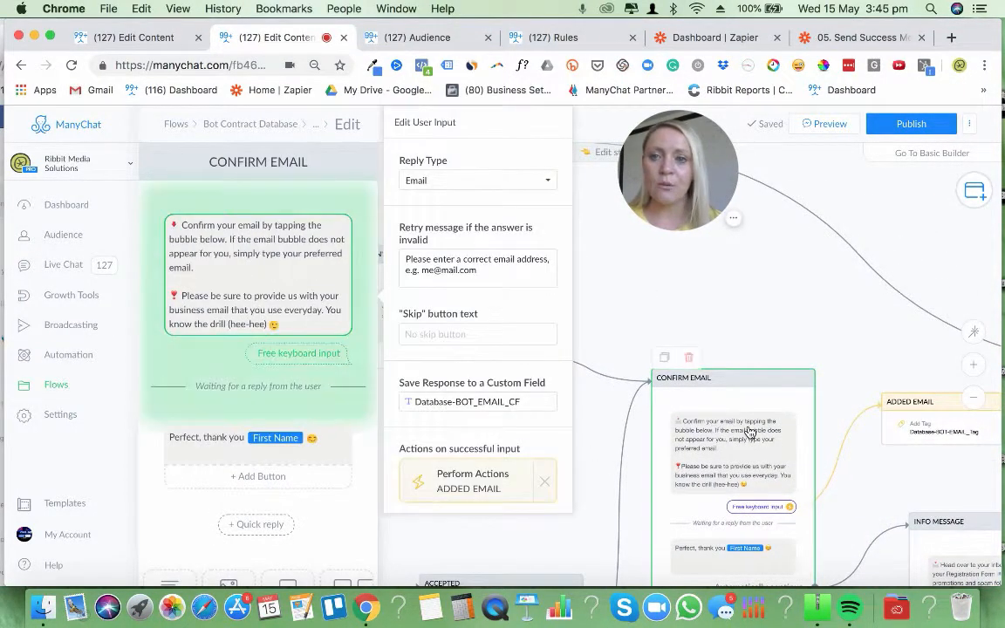
pyautogui.click(749, 301)
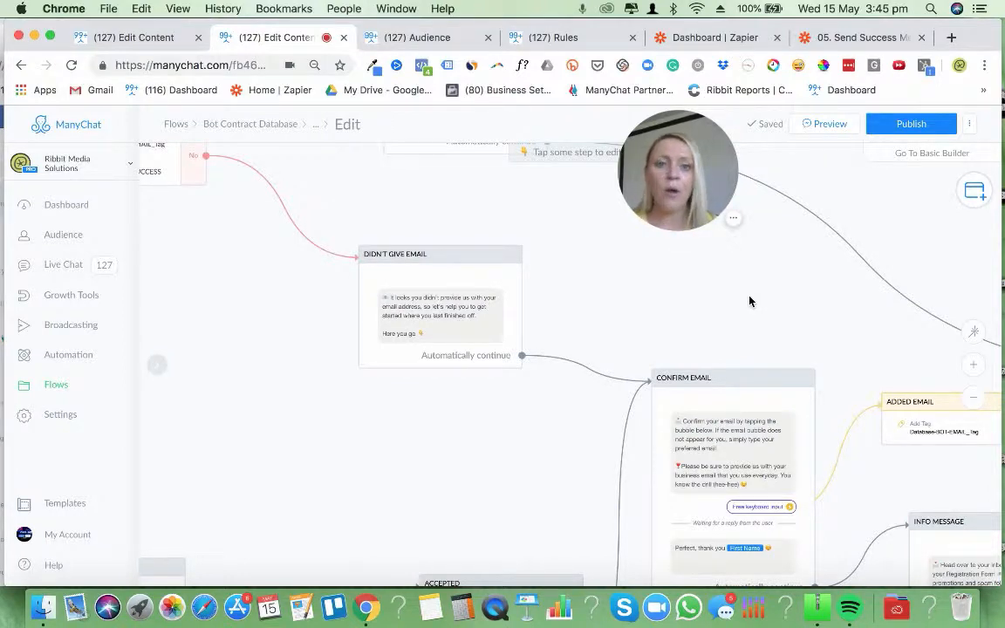
# Look over the new-user path from START: BOT CONTRACTOR DATABASE through READY and ACCEPTED to CONFIRM EMAIL
pyautogui.click(974, 406)
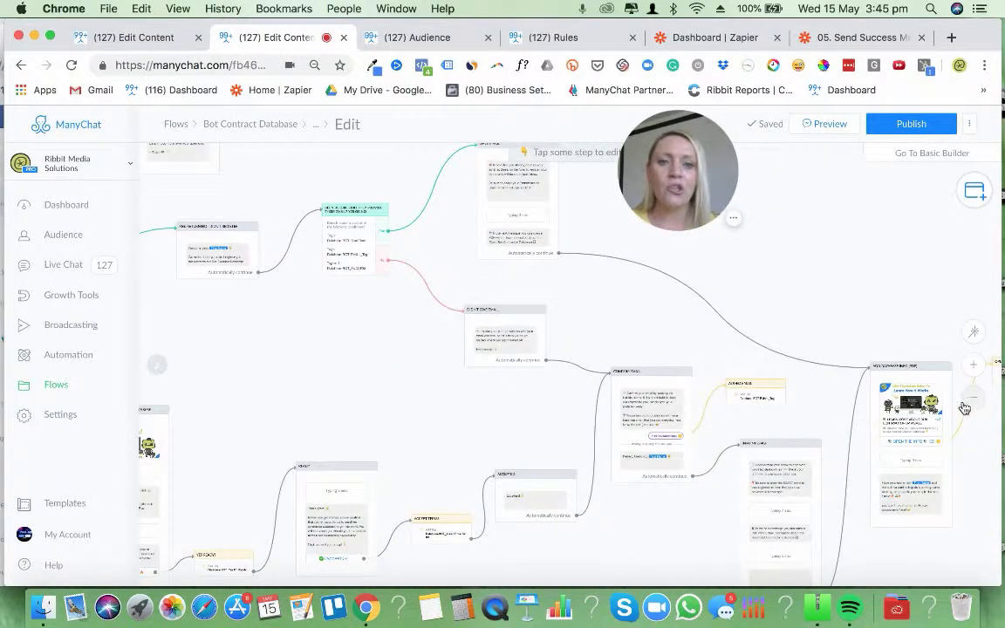
pyautogui.moveTo(773, 270); pyautogui.dragTo(839, 253)
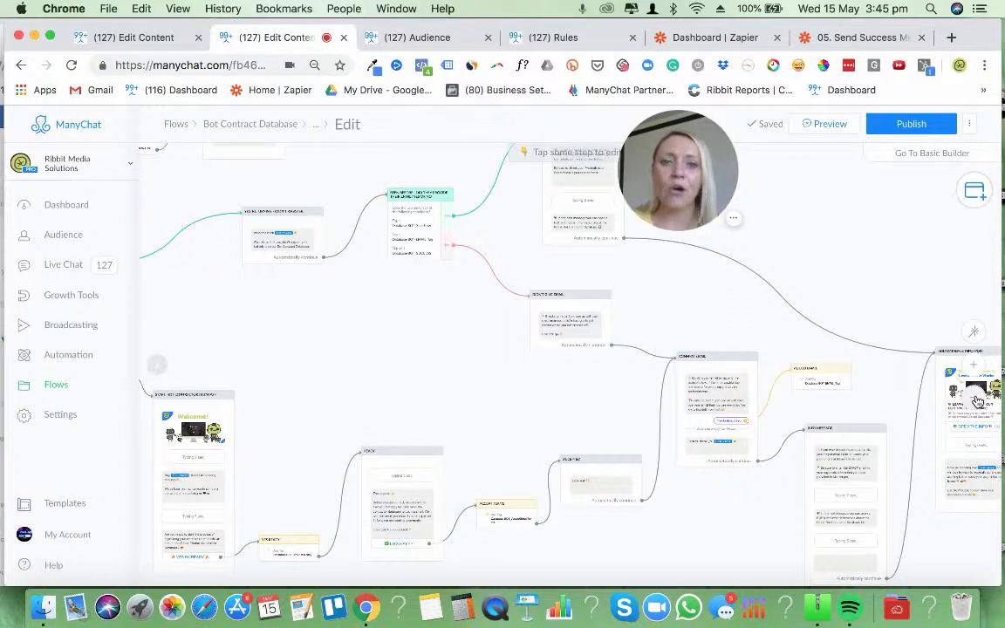
pyautogui.moveTo(887, 282); pyautogui.dragTo(927, 301)
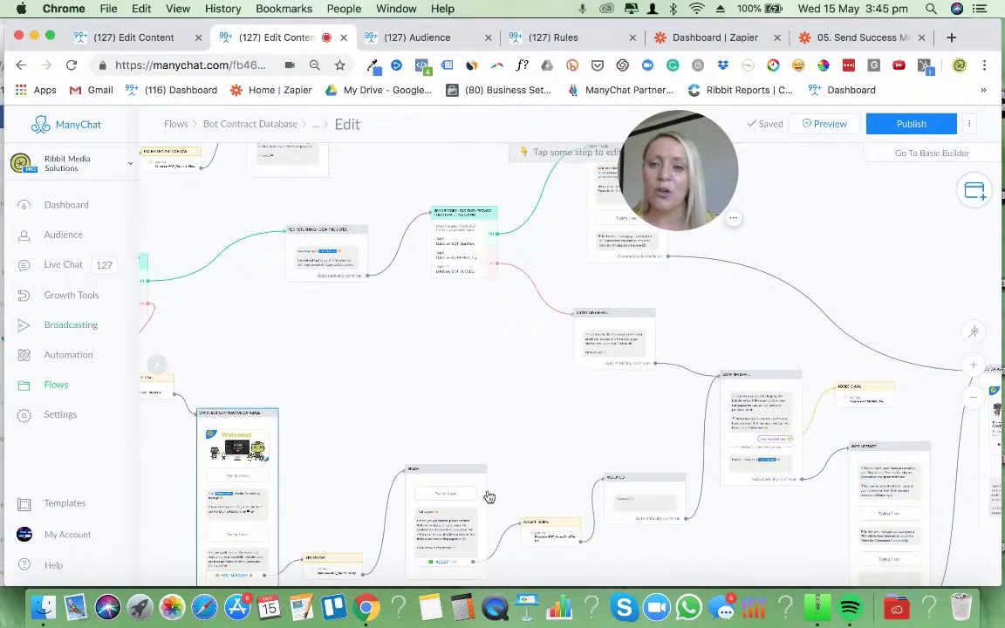
pyautogui.moveTo(515, 427); pyautogui.dragTo(483, 335)
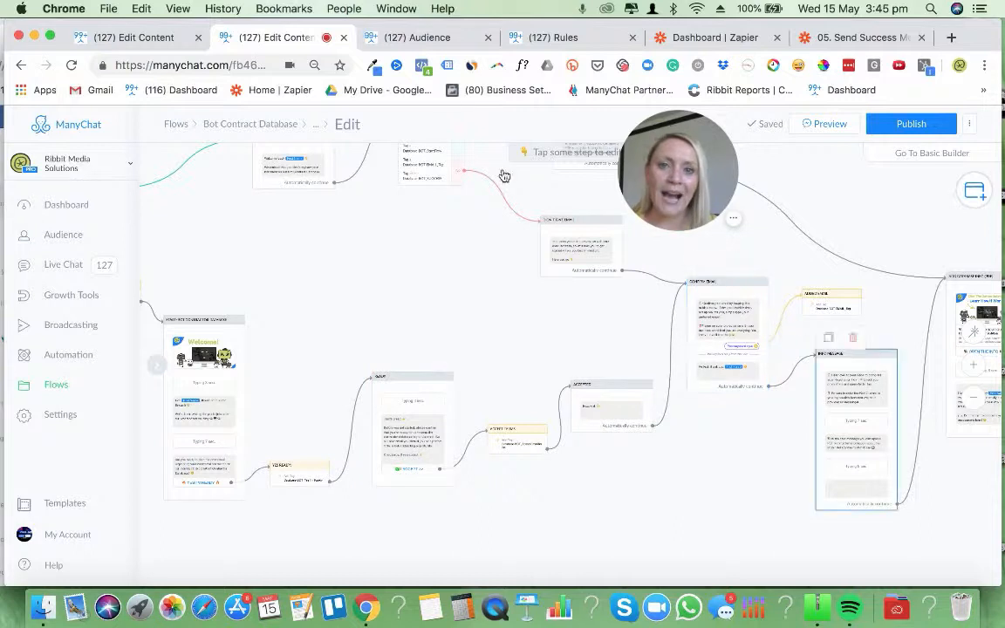
# Review the trigger, tag conditions and action of the rule RULE: Bot Database - Send Message 1a - Not provided email address
pyautogui.click(543, 38)
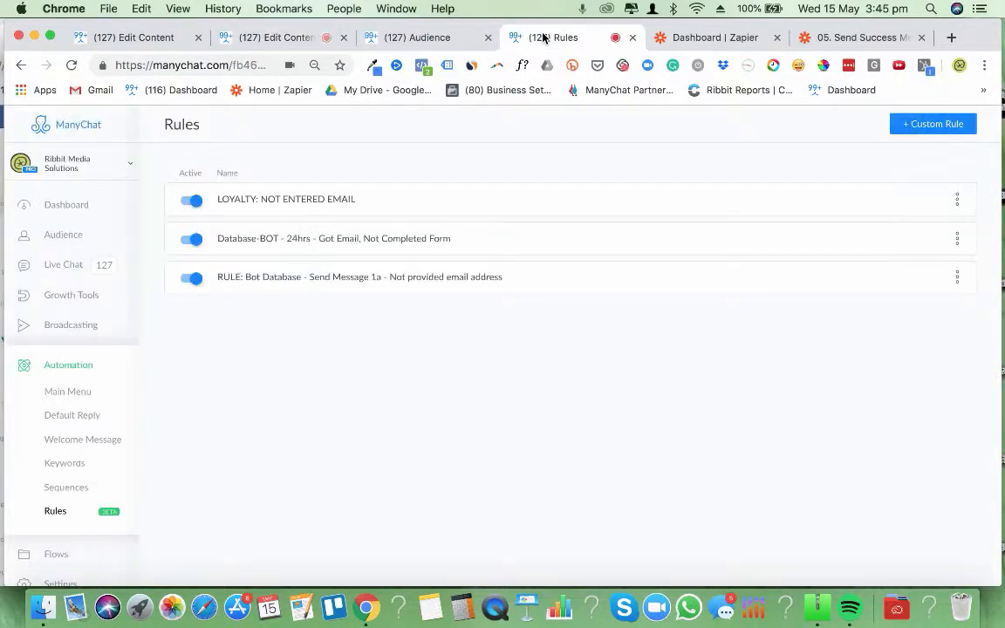
pyautogui.click(346, 281)
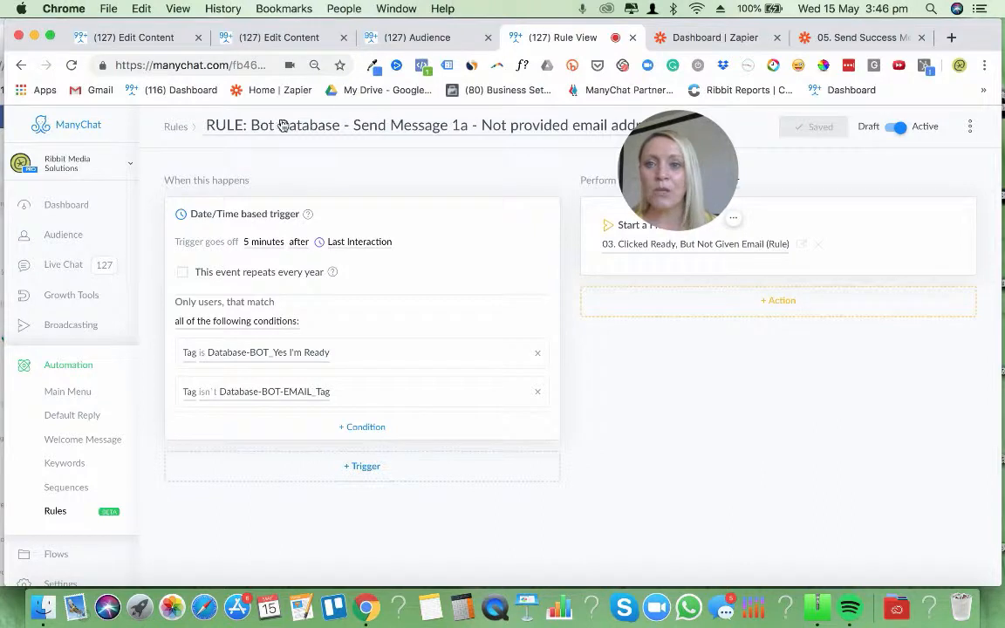
pyautogui.click(179, 129)
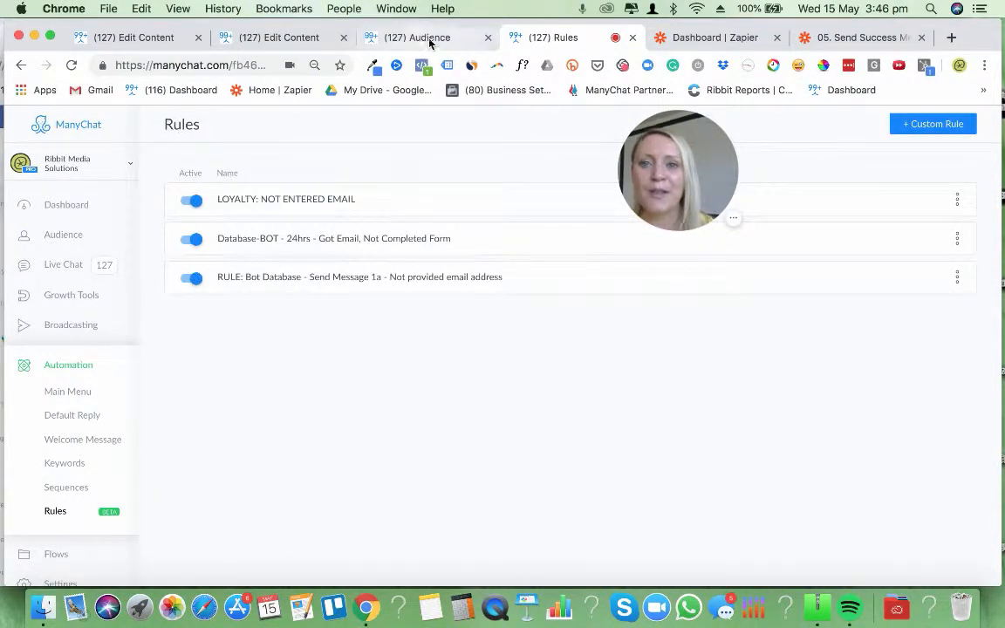
# Look over the flows in the Bot Contract Database folder alongside the list of automation rules
pyautogui.click(262, 38)
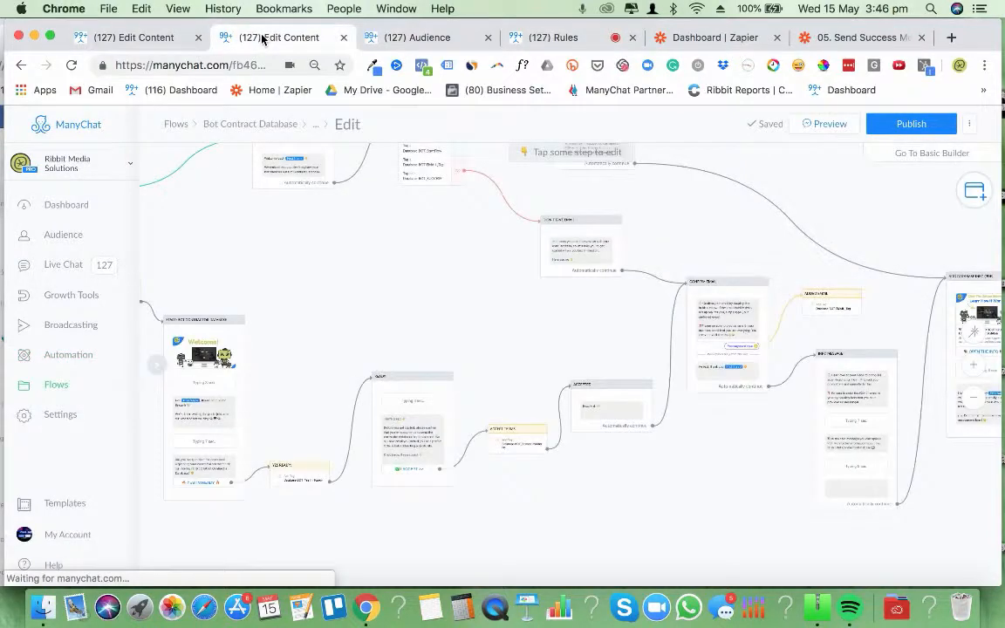
pyautogui.click(231, 124)
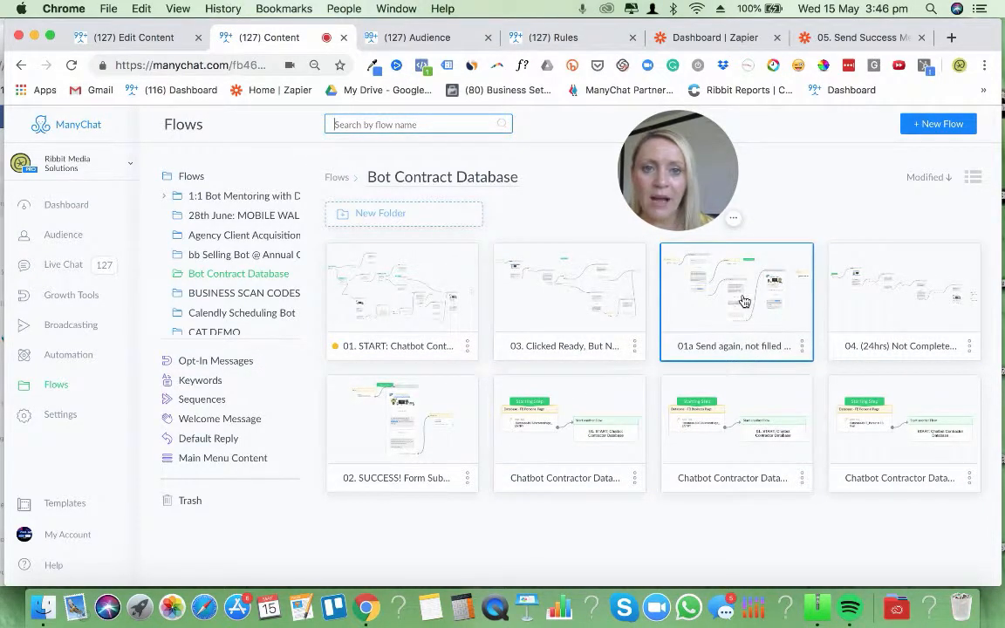
pyautogui.click(523, 37)
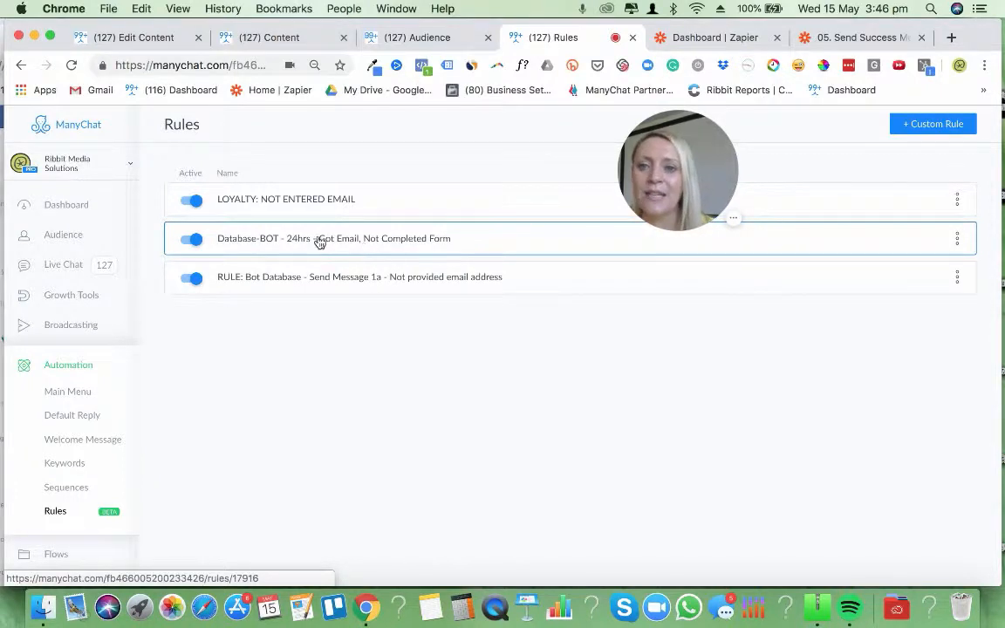
pyautogui.click(279, 38)
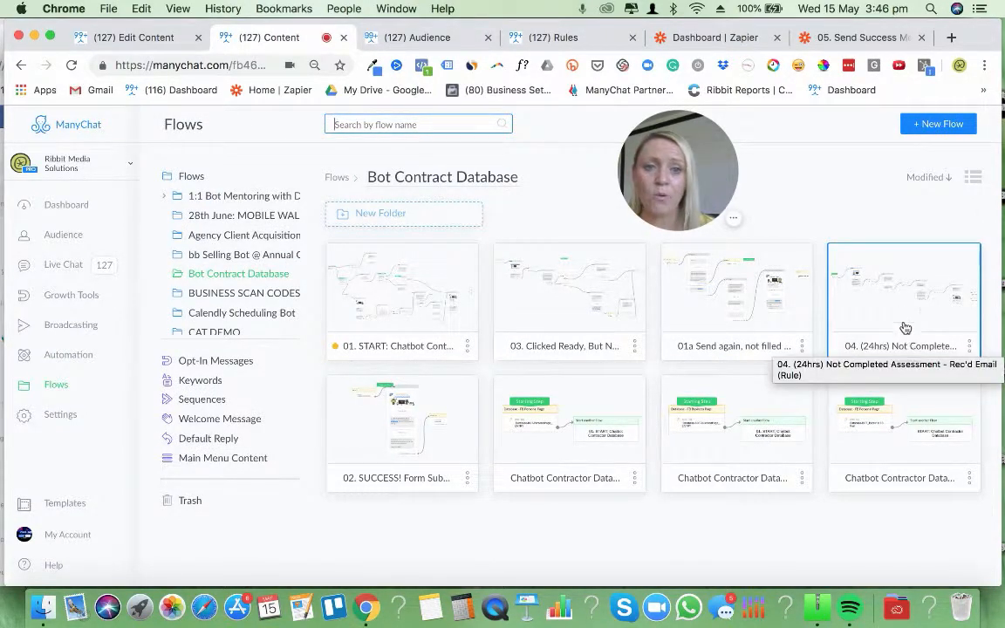
# Open the flow 04. (24hrs) Not Completed Assessment - Rec'd Email (Rule) and read its first "Where Did You Go?" message
pyautogui.click(903, 314)
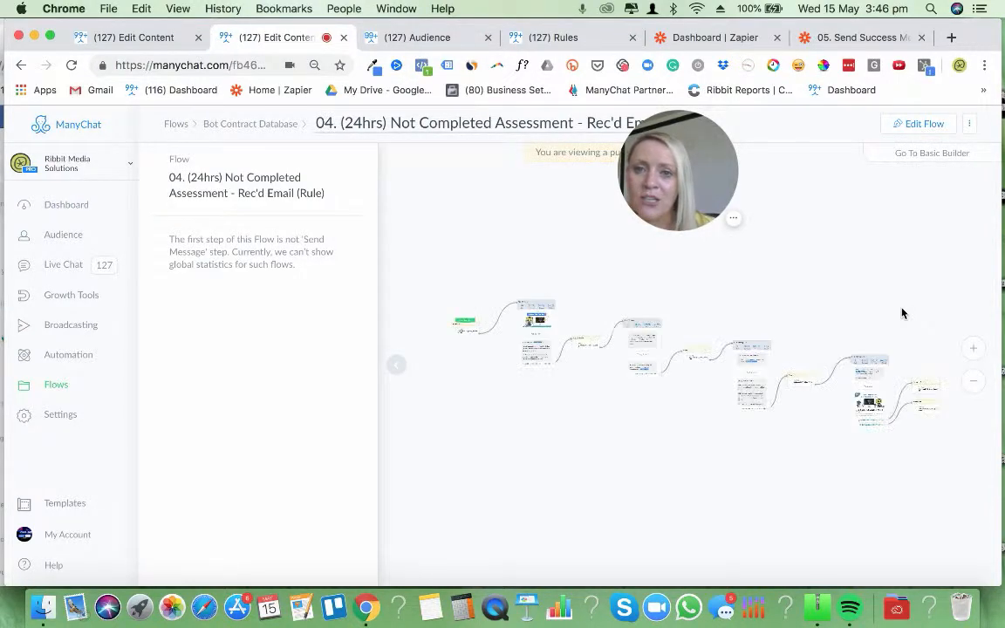
pyautogui.click(974, 348)
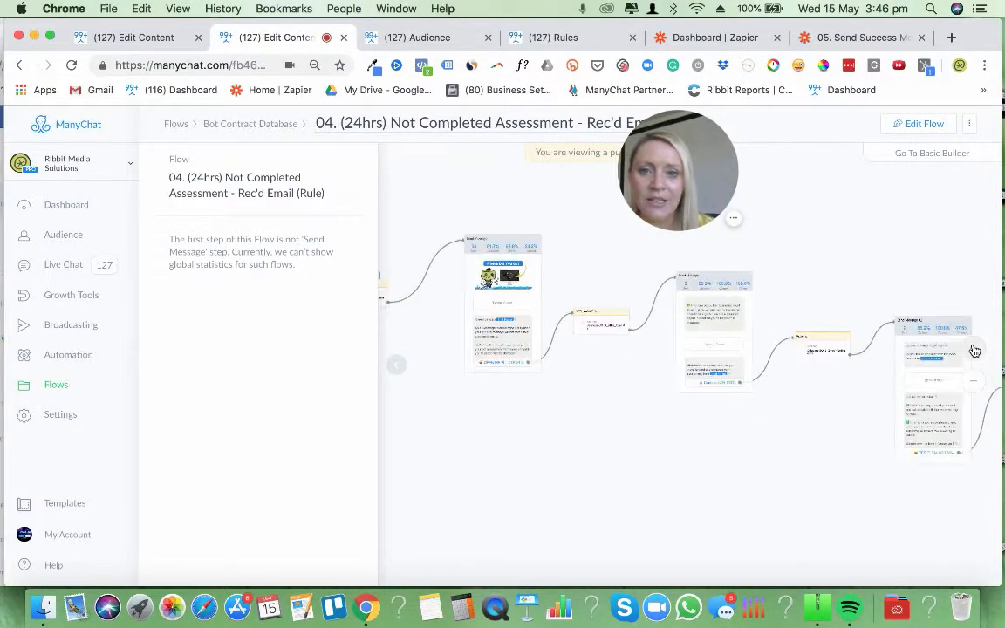
pyautogui.scroll(2, 545, 381)
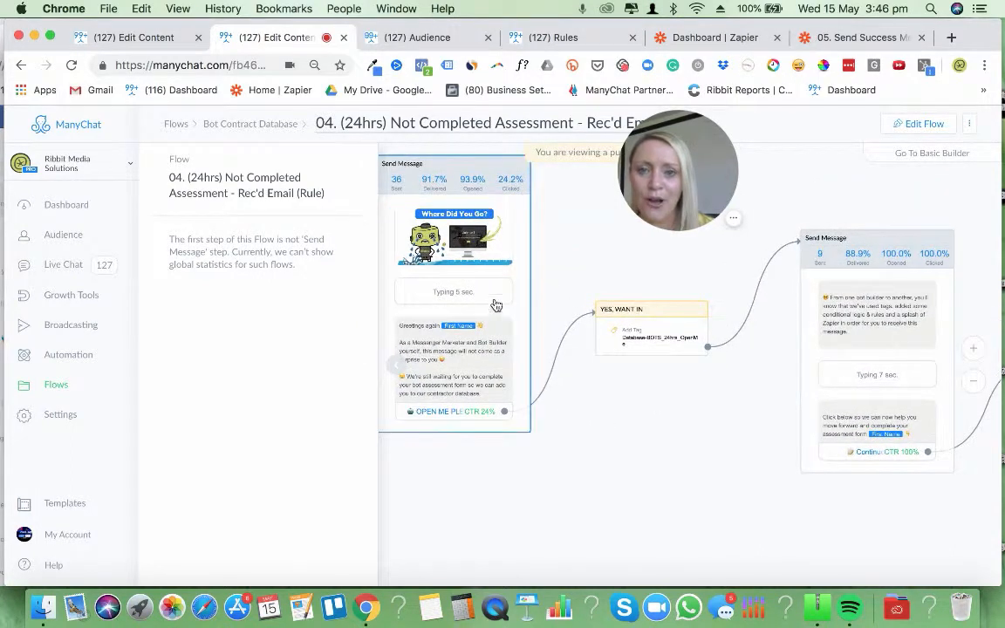
pyautogui.click(505, 312)
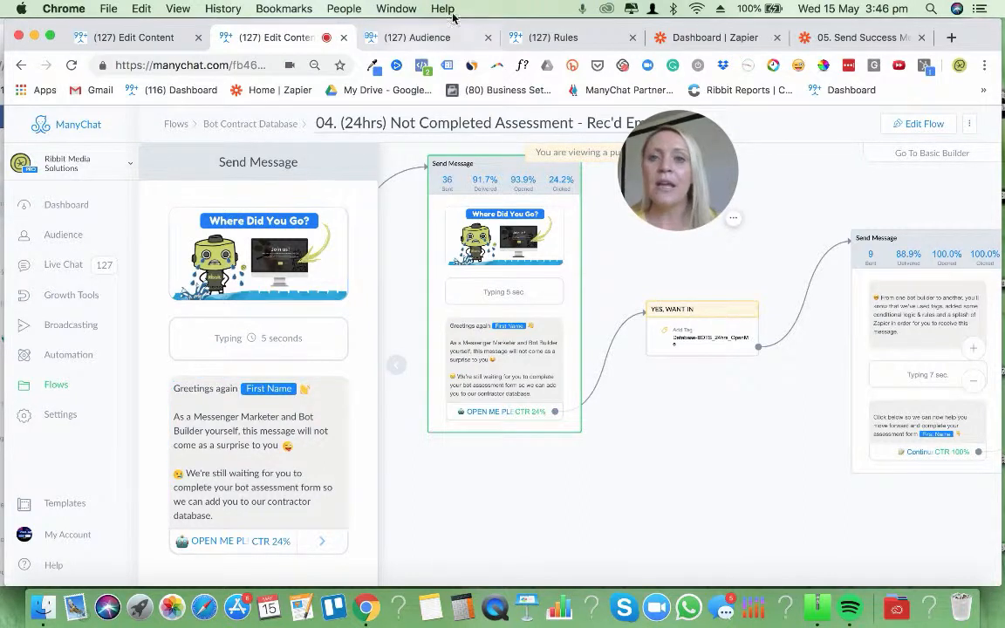
pyautogui.click(397, 38)
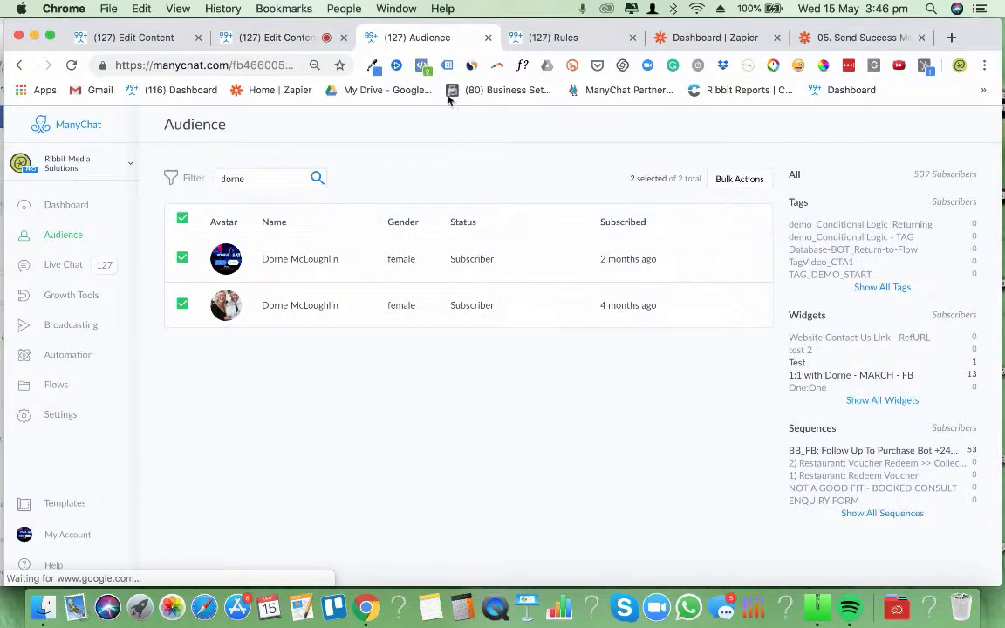
pyautogui.click(555, 38)
pyautogui.click(288, 37)
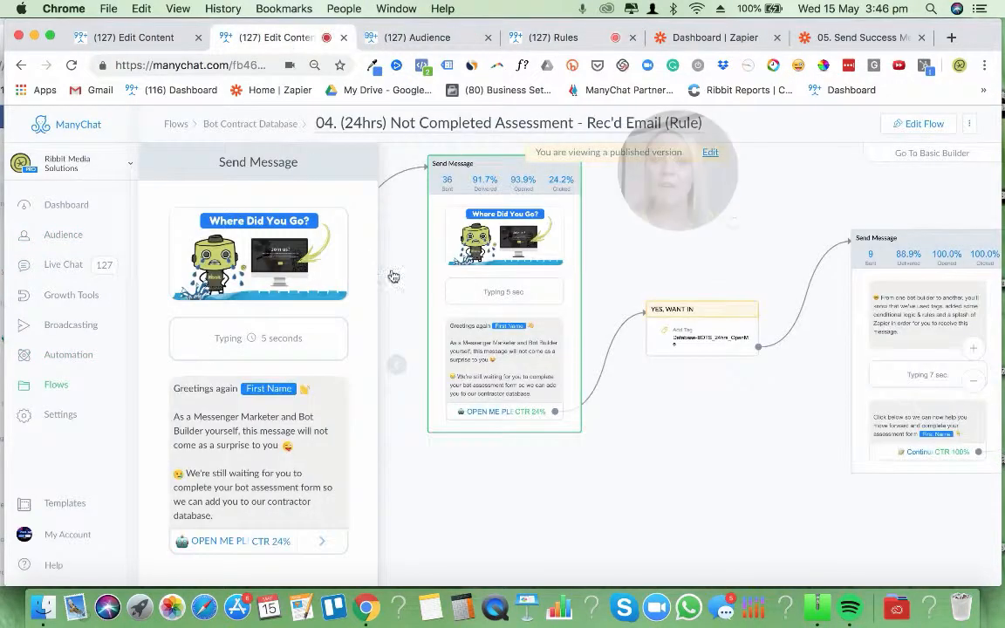
# Open the flow 01. START: Chatbot Contractor Database from its folder and examine the opening yes/no condition branches
pyautogui.click(258, 127)
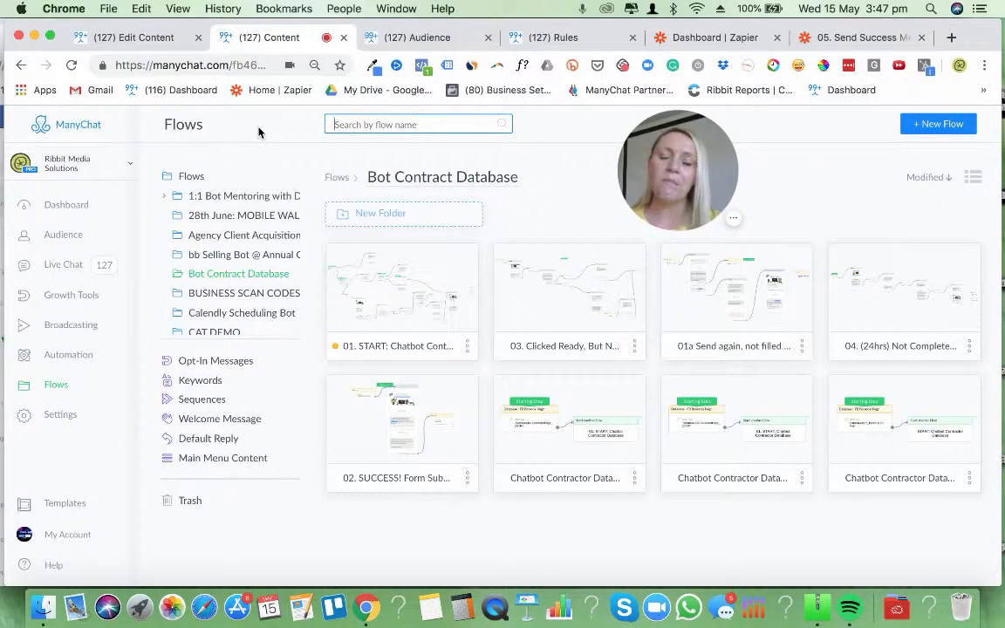
pyautogui.click(402, 318)
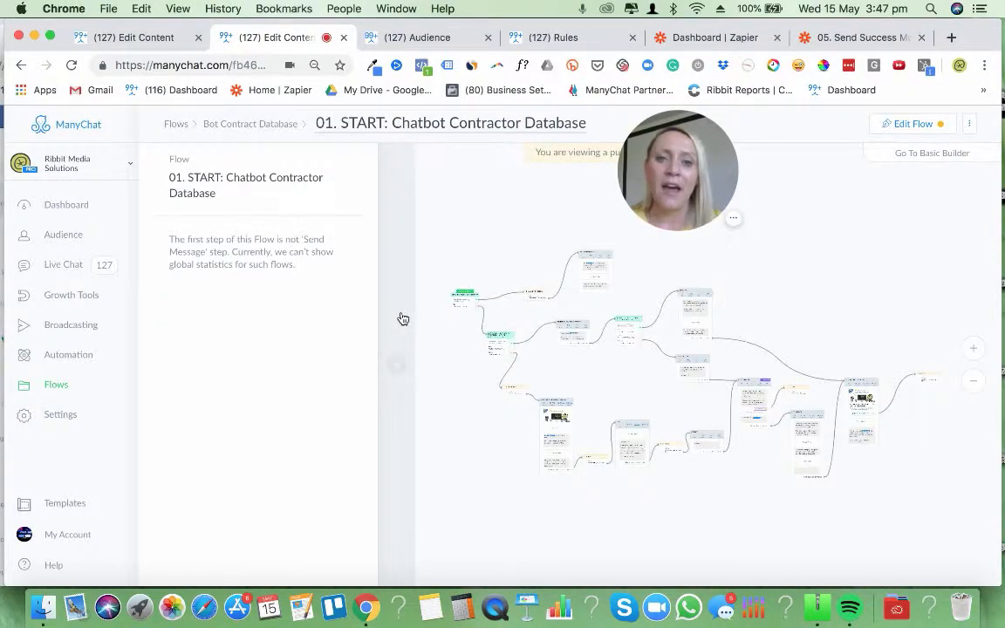
pyautogui.click(976, 350)
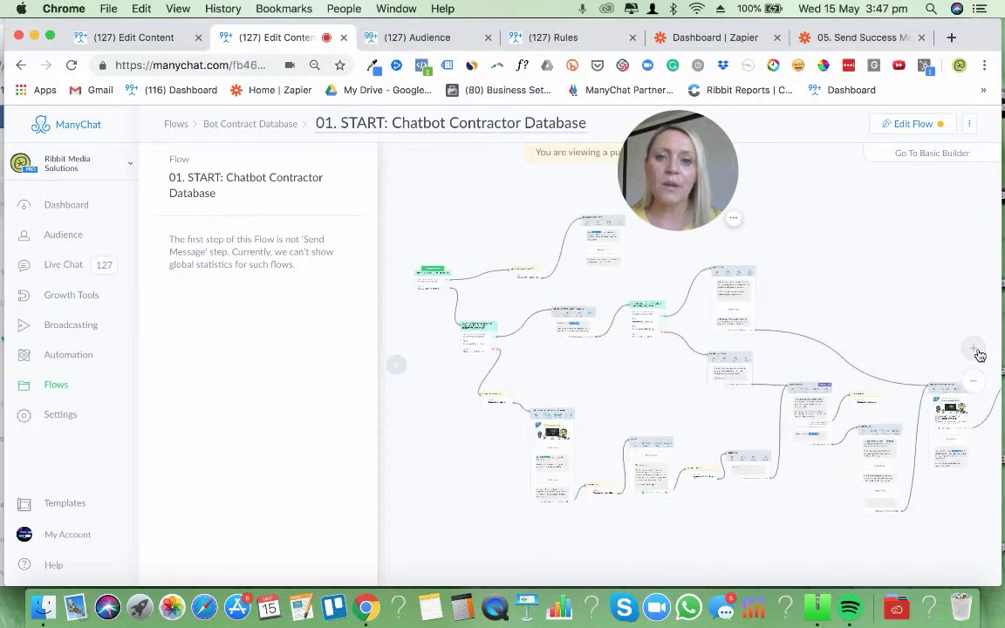
pyautogui.click(977, 353)
pyautogui.click(975, 352)
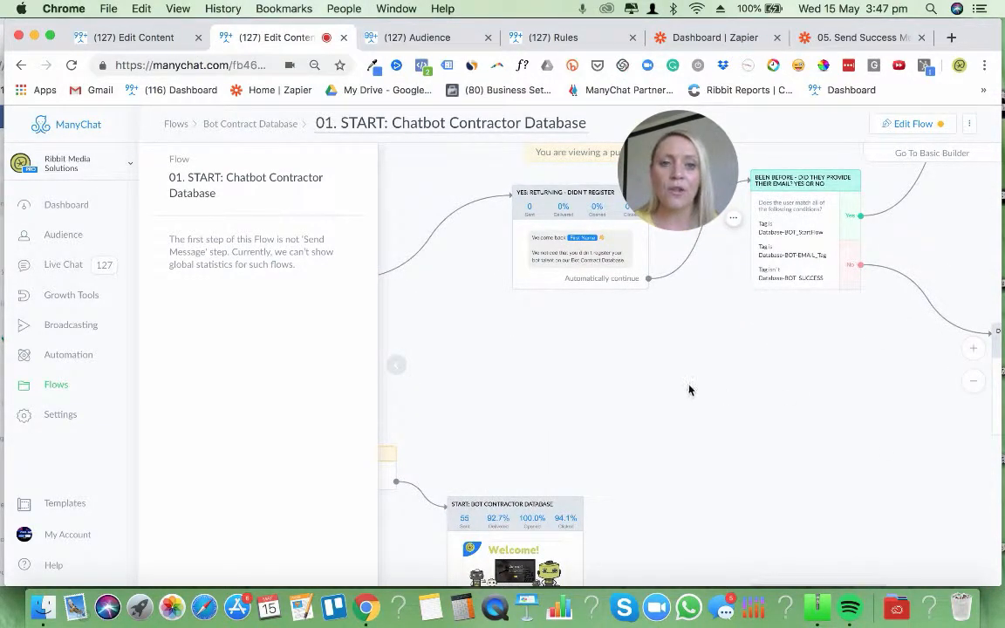
pyautogui.moveTo(688, 389); pyautogui.dragTo(920, 507)
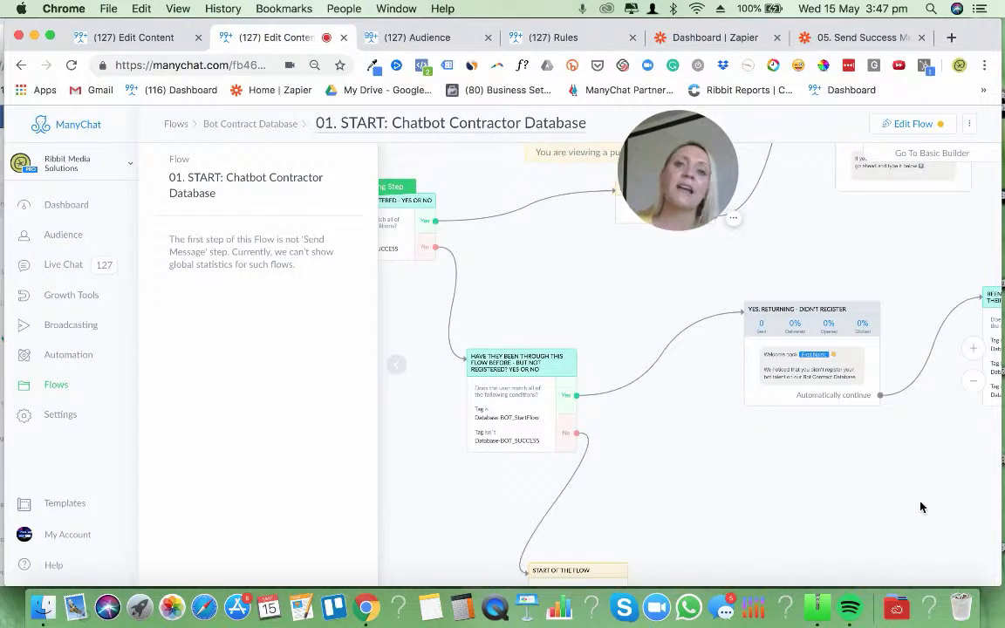